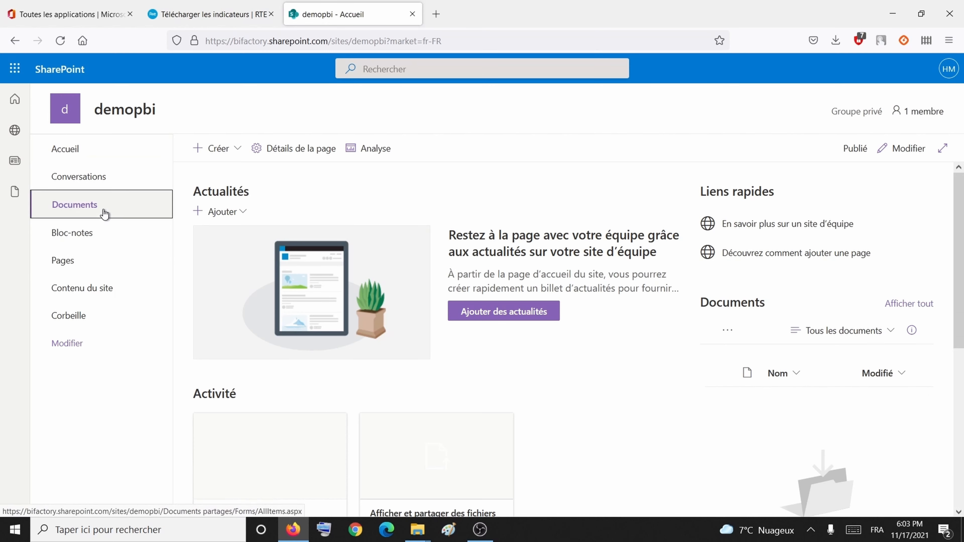
# Step: Browse the demopbi Documents library, return to the home page and select the site URL
pyautogui.click(105, 213)
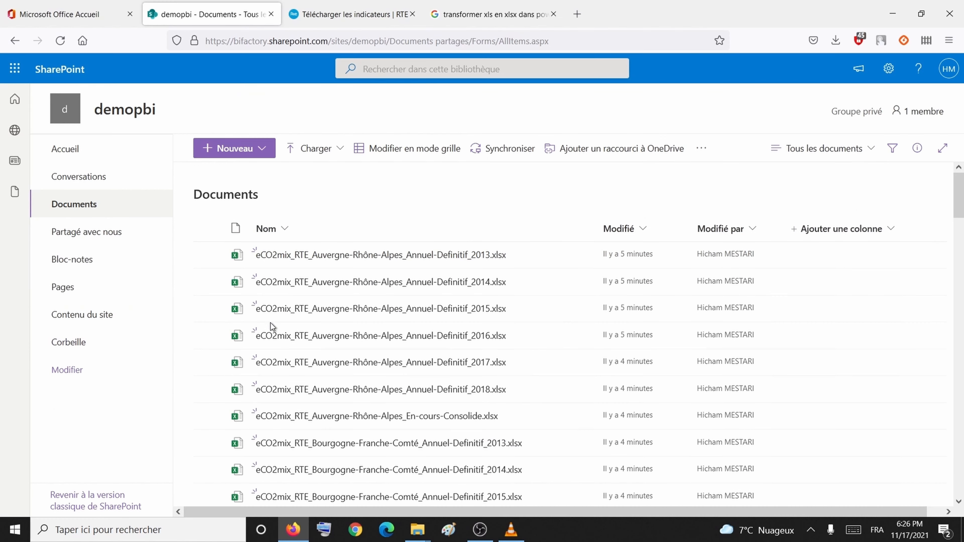
pyautogui.click(106, 162)
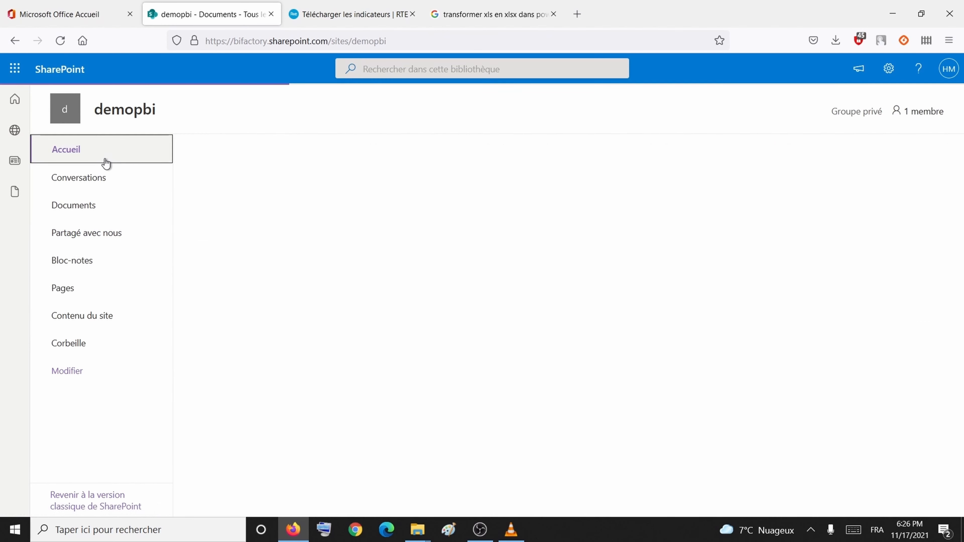
pyautogui.click(341, 42)
pyautogui.hotkey('ctrl', 'c')
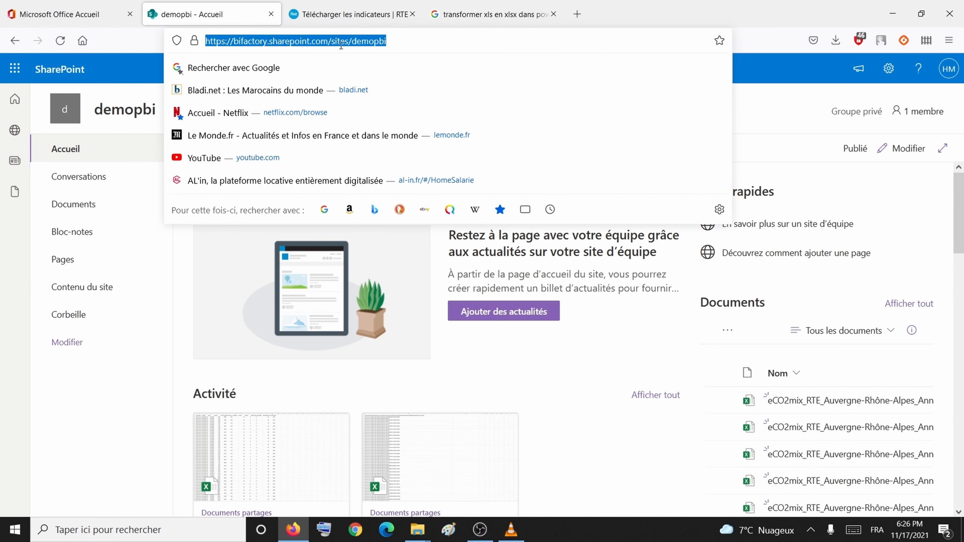
pyautogui.click(180, 536)
# Step: Launch Power BI Desktop via a 'pow' search and close the welcome screen
pyautogui.write('p')
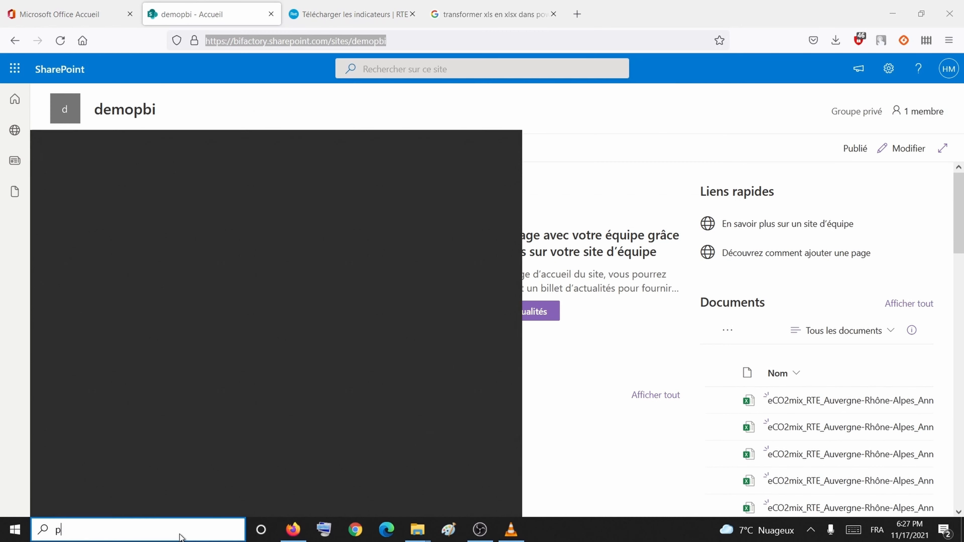
pyautogui.write('ow')
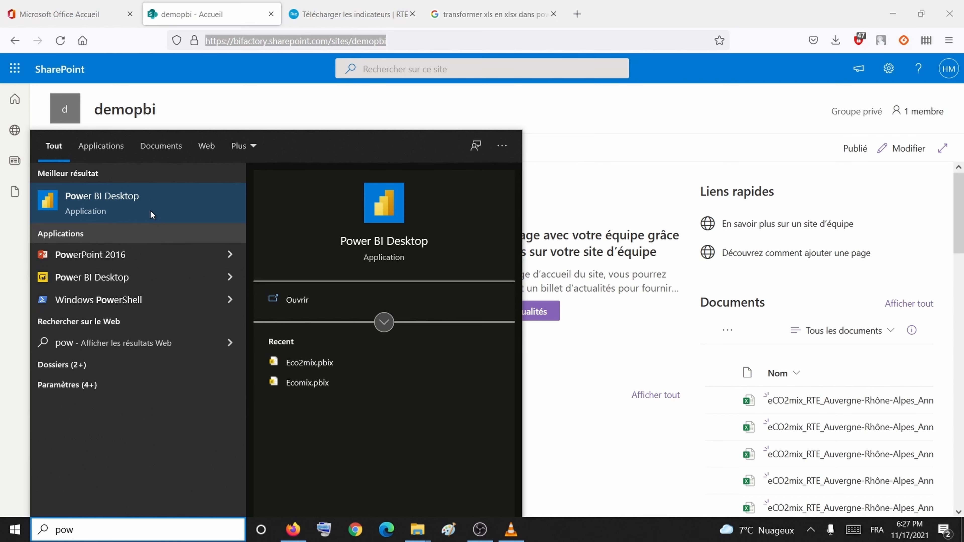
pyautogui.click(136, 207)
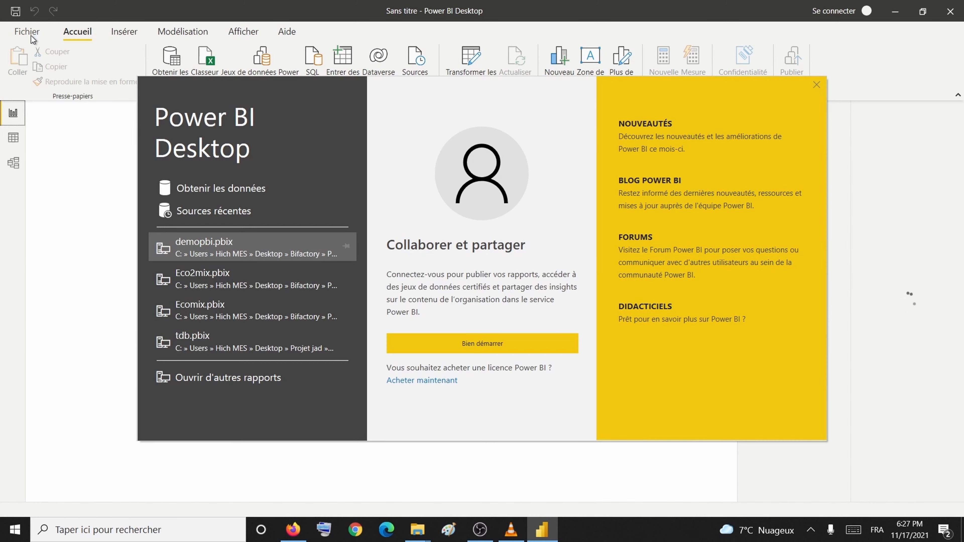
pyautogui.click(817, 85)
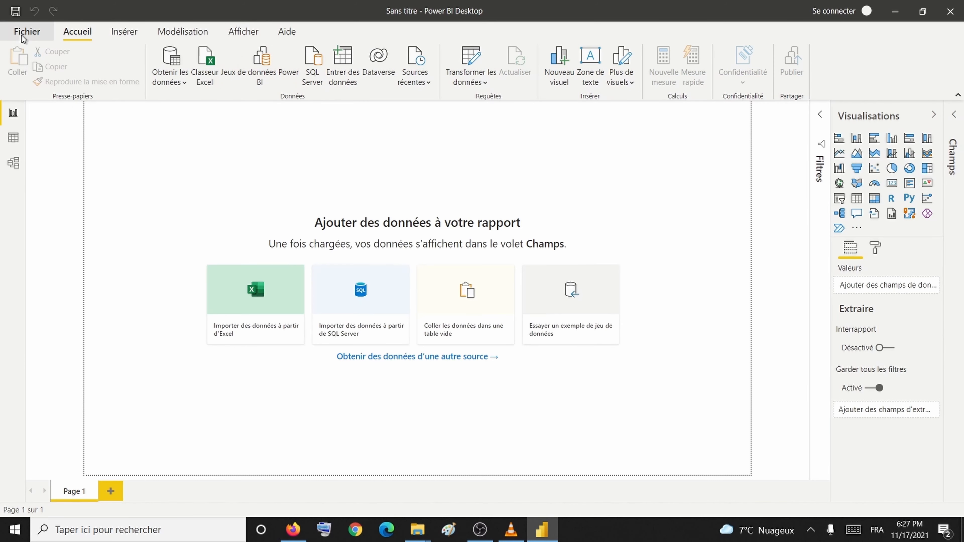
# Step: Save the report over demopbi.pbix, then open the Power Query Editor
pyautogui.click(25, 32)
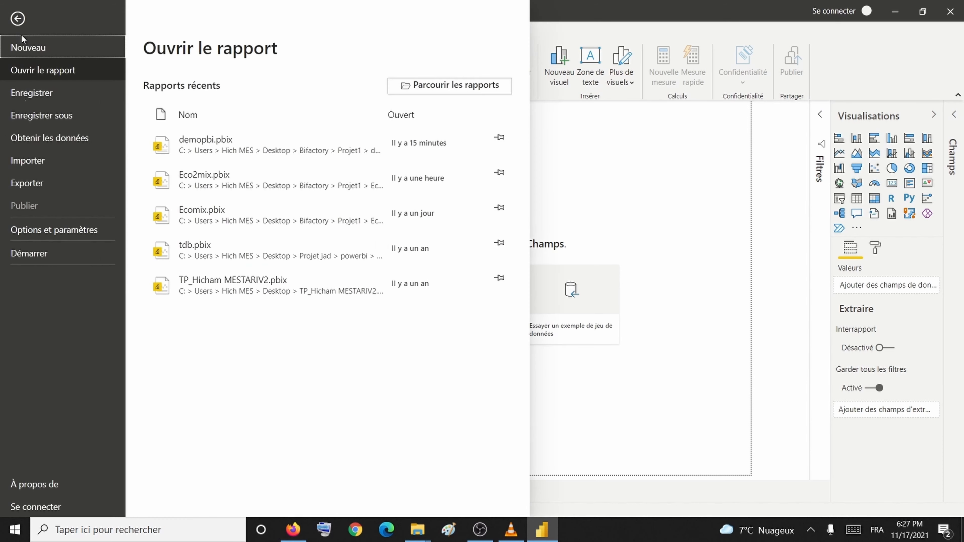
pyautogui.click(83, 121)
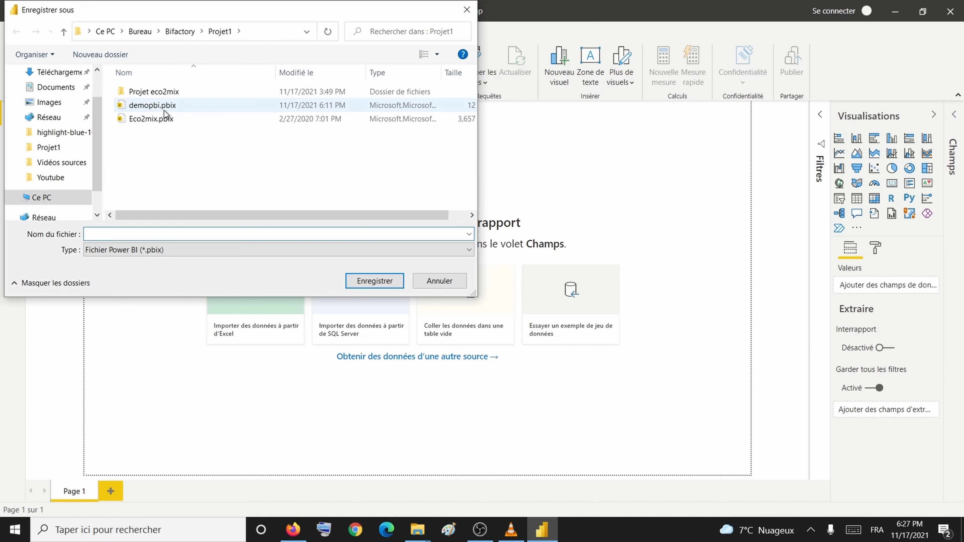
pyautogui.doubleClick(163, 111)
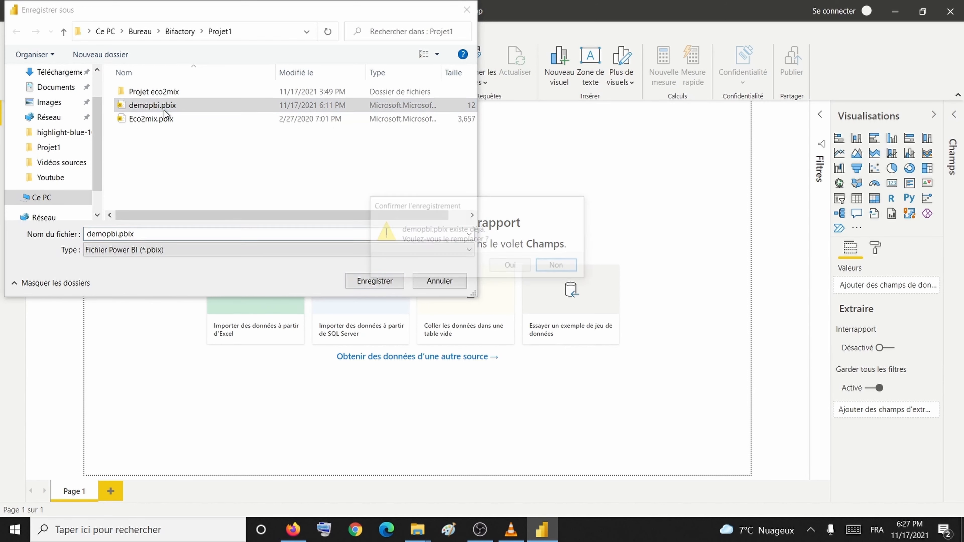
pyautogui.click(507, 268)
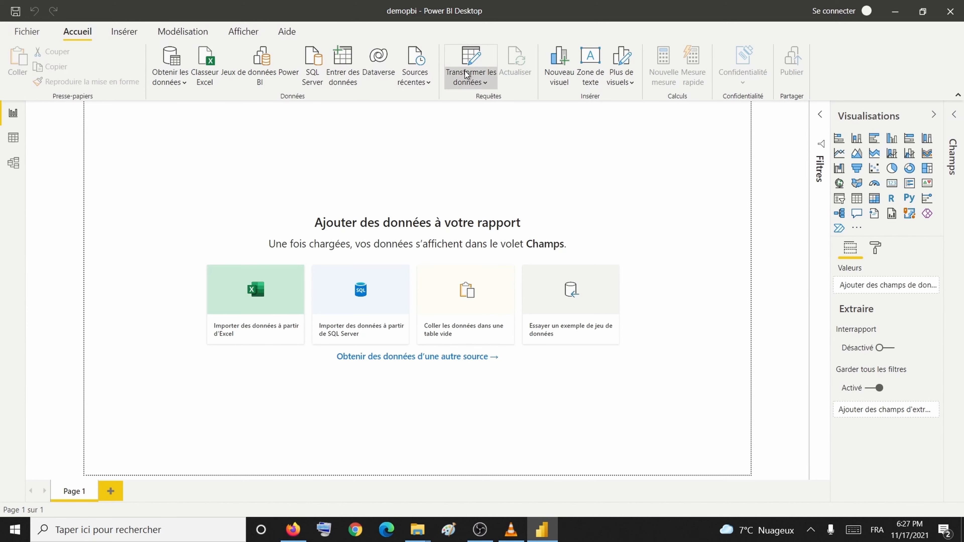
pyautogui.click(470, 77)
pyautogui.click(475, 103)
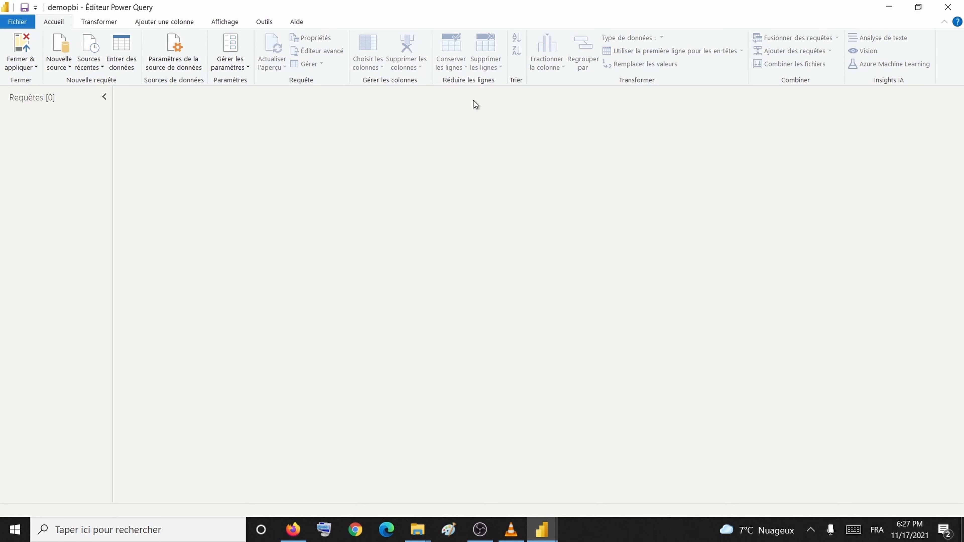
# Step: Connect a SharePoint folder source using the pasted demopbi site URL
pyautogui.click(70, 67)
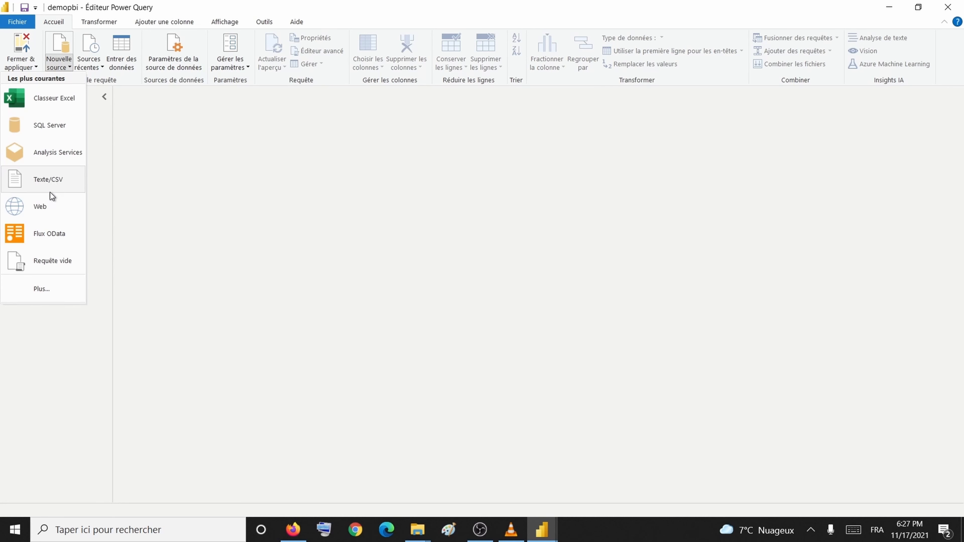
pyautogui.click(54, 285)
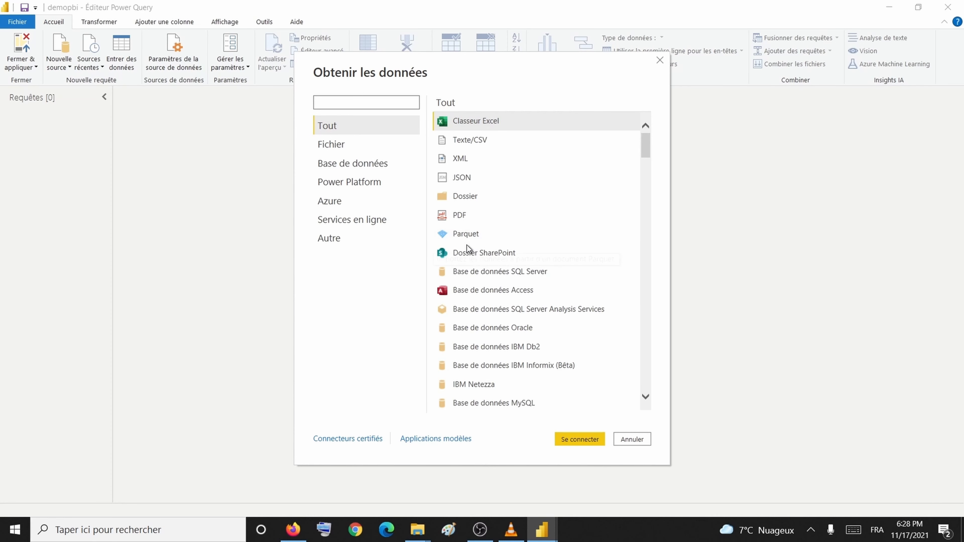
pyautogui.doubleClick(470, 249)
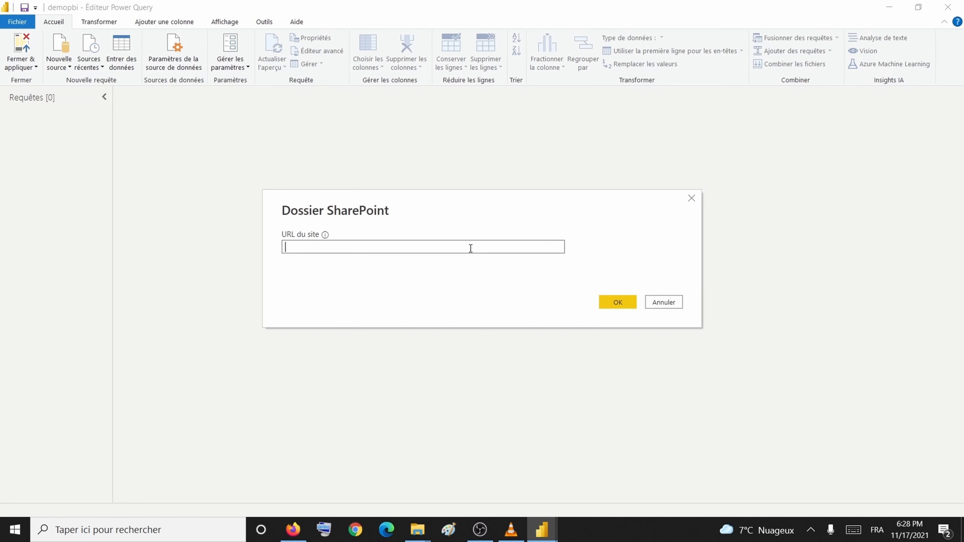
pyautogui.hotkey('ctrl', 'v')
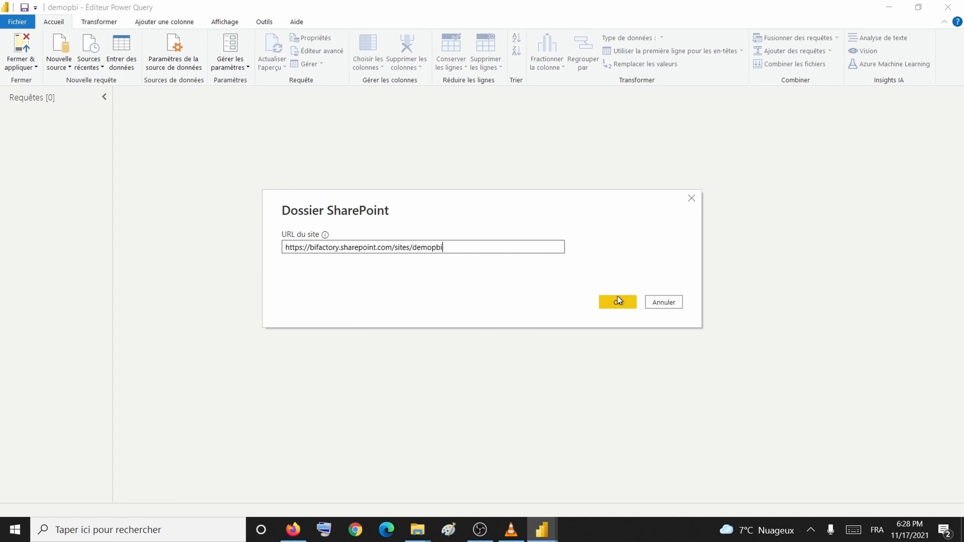
pyautogui.click(617, 301)
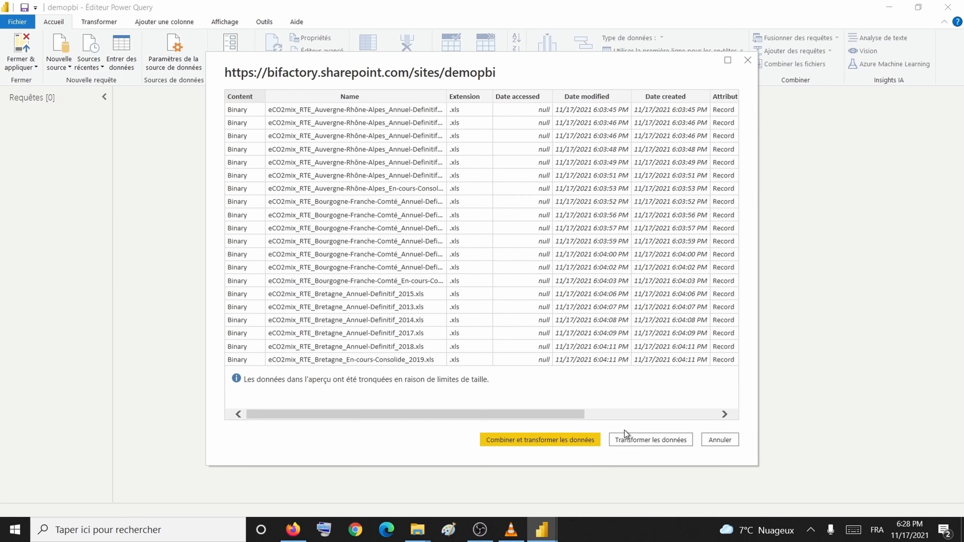
# Step: Load the SharePoint file list as Requête1 and refresh its preview to 83 rows
pyautogui.click(633, 439)
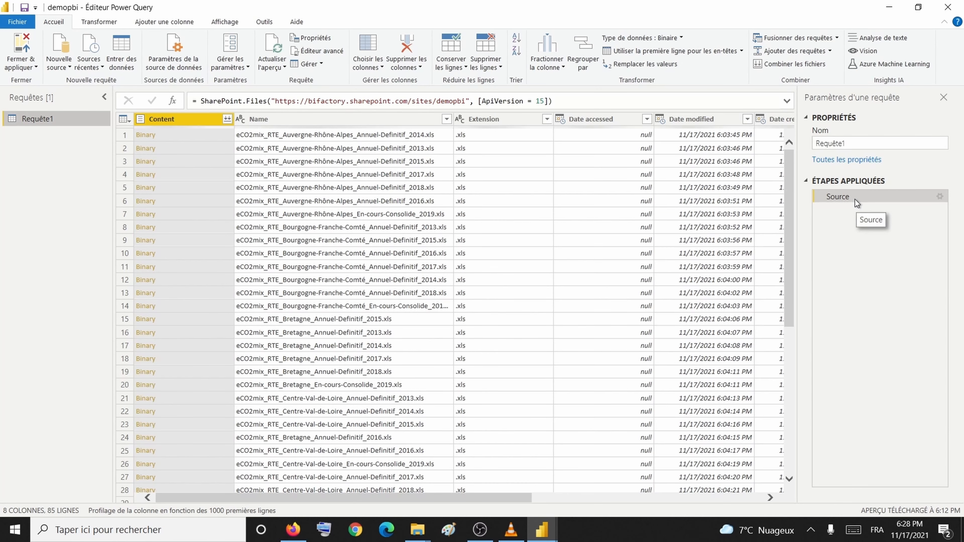
pyautogui.rightClick(854, 200)
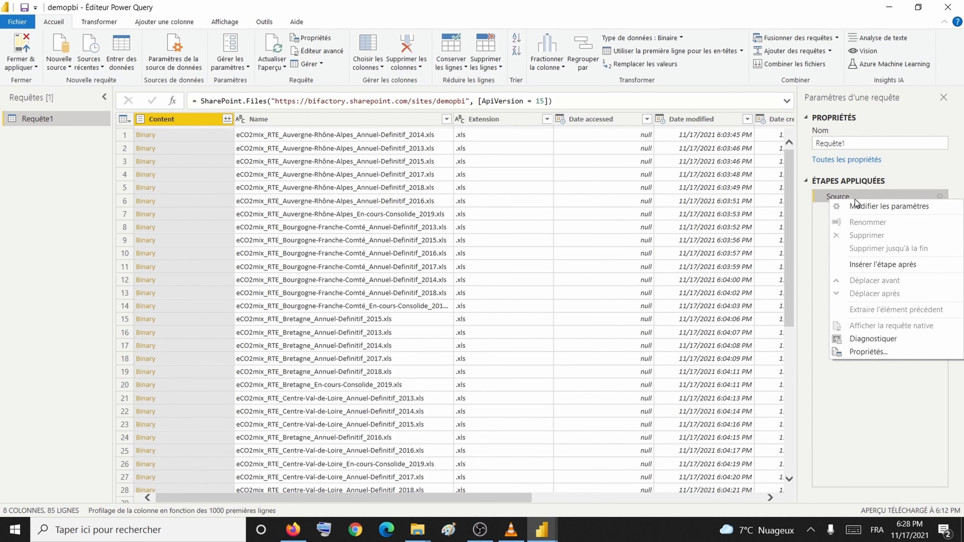
pyautogui.click(276, 53)
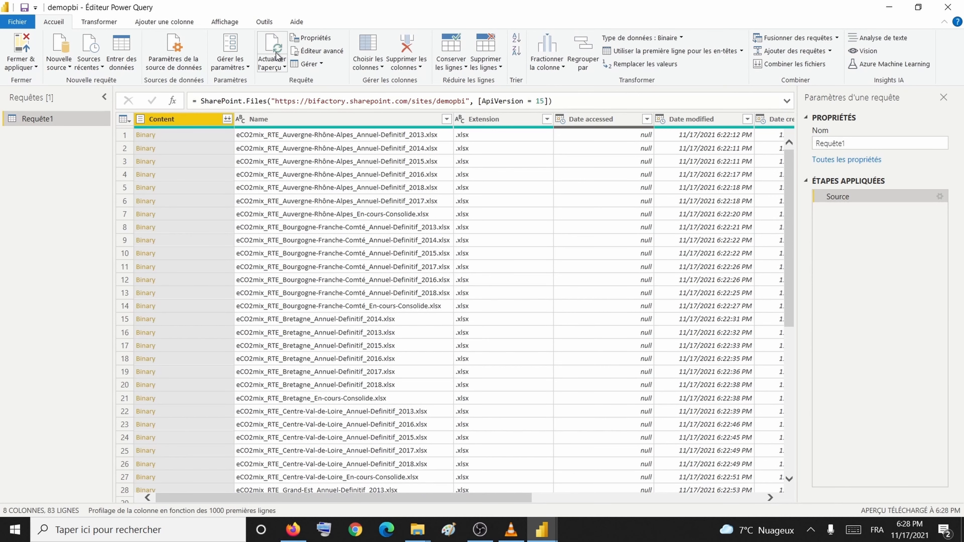
pyautogui.click(283, 67)
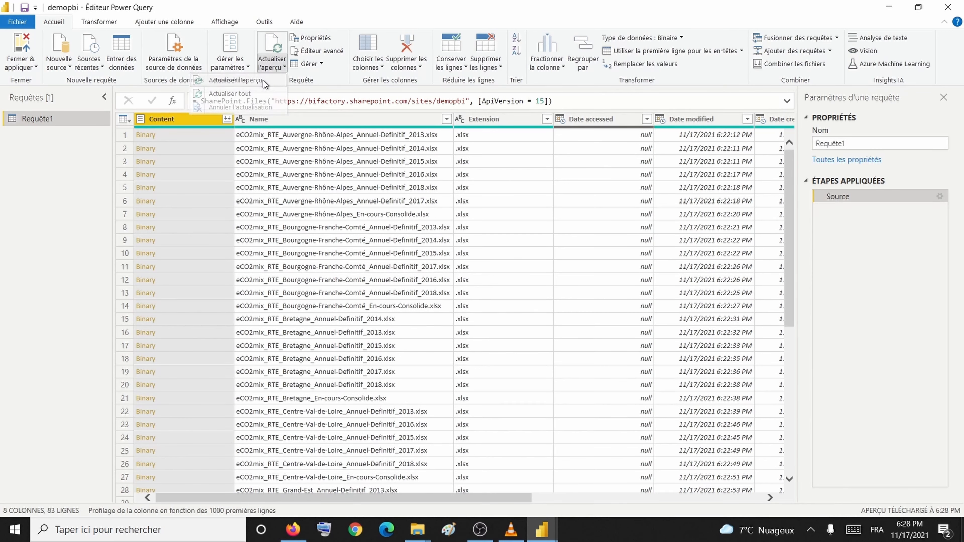
pyautogui.click(16, 65)
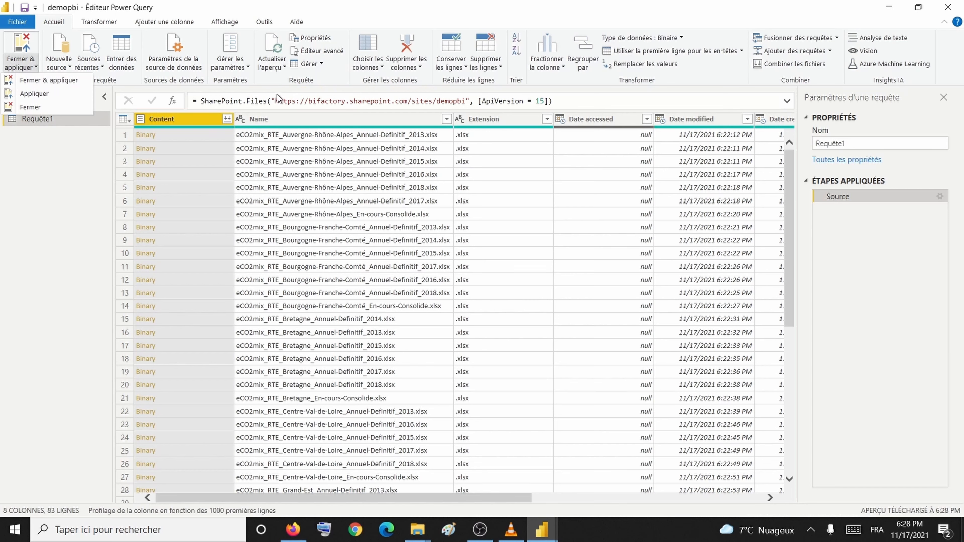
pyautogui.click(272, 84)
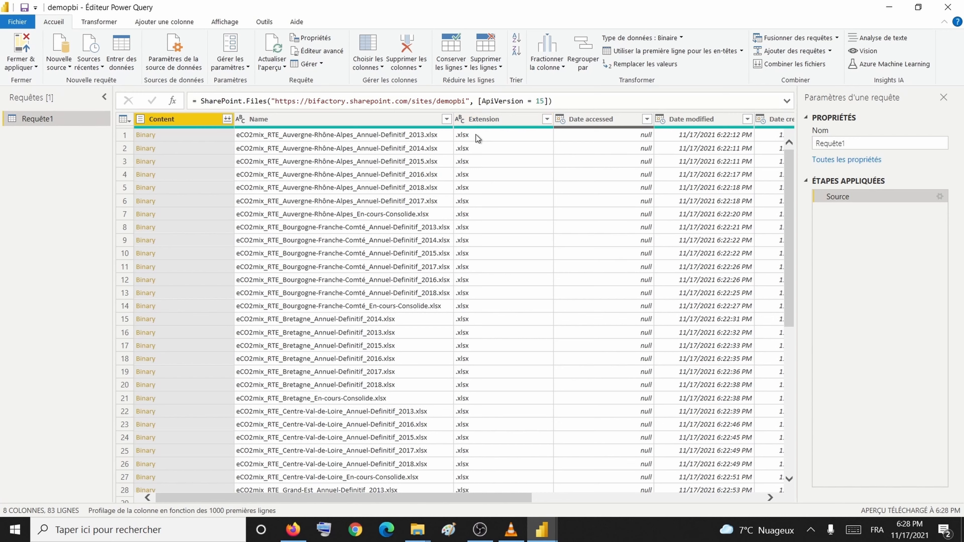
# Step: Remove the five metadata columns from Date accessed through Folder Path
pyautogui.click(592, 125)
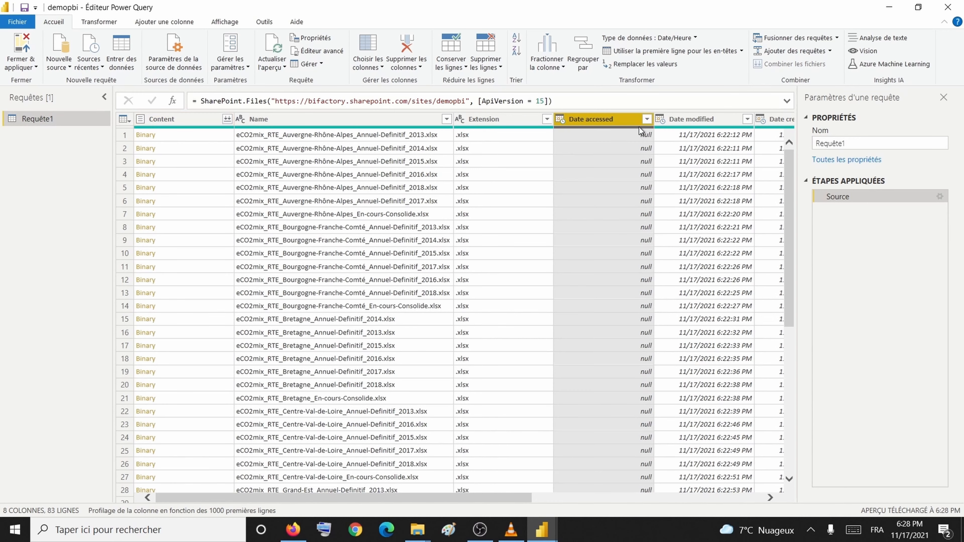
pyautogui.keyDown('shift'); pyautogui.click(674, 122); pyautogui.keyUp('shift')
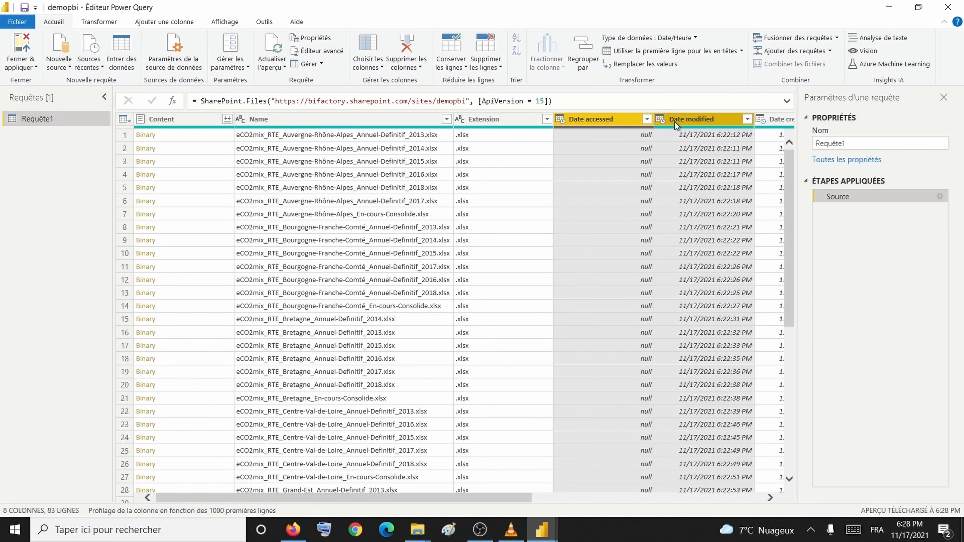
pyautogui.keyDown('shift'); pyautogui.click(770, 124); pyautogui.keyUp('shift')
pyautogui.hscroll(5, 716, 168)
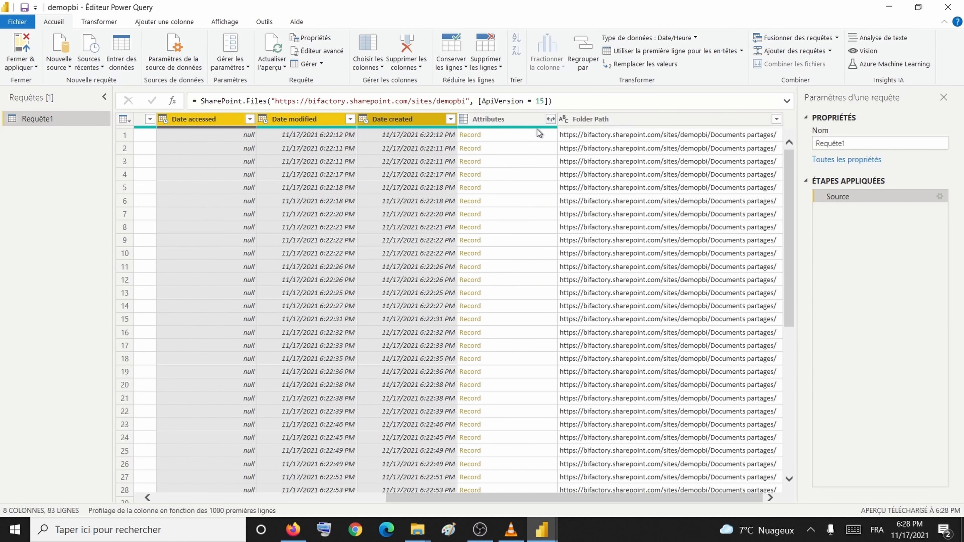
pyautogui.keyDown('shift'); pyautogui.click(514, 118); pyautogui.keyUp('shift')
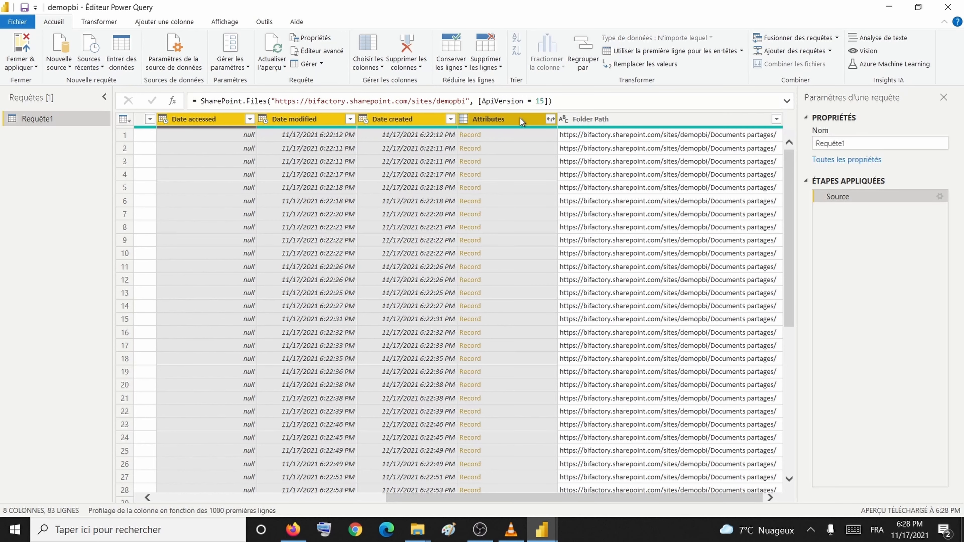
pyautogui.rightClick(601, 118)
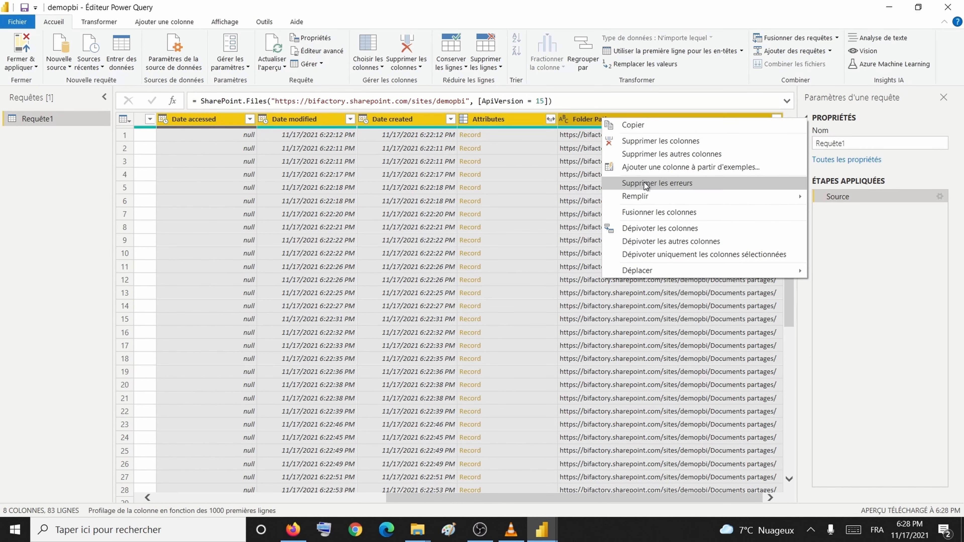
pyautogui.click(661, 140)
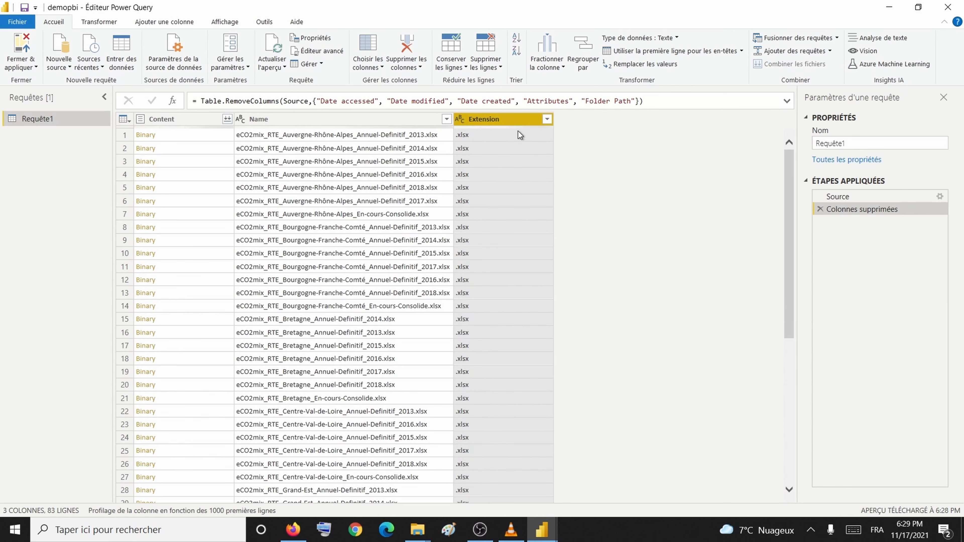
# Step: Remove the Extension column as well
pyautogui.rightClick(517, 125)
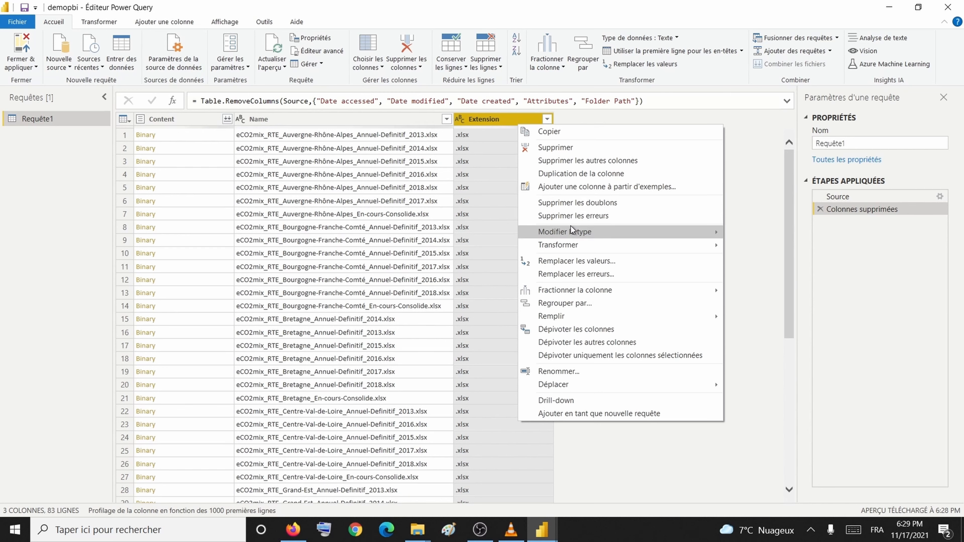
pyautogui.moveTo(578, 247)
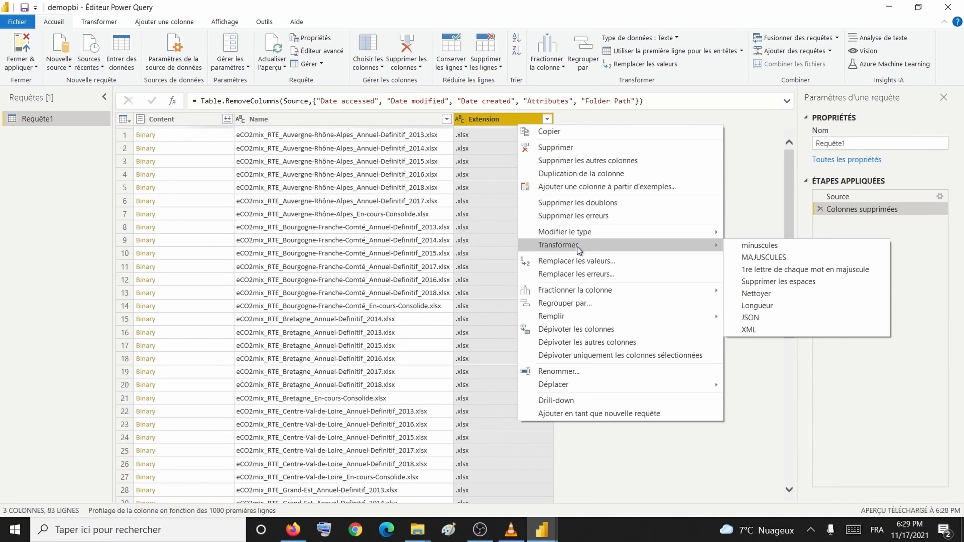
pyautogui.click(595, 146)
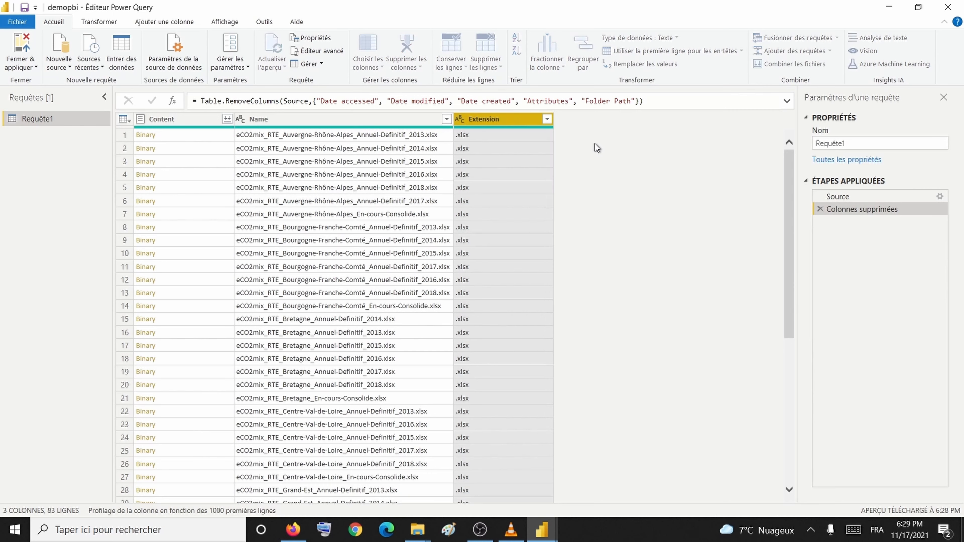
# Step: Move Name before Content and split it at each '_' into Name.1–Name.5
pyautogui.moveTo(205, 119); pyautogui.dragTo(484, 146)
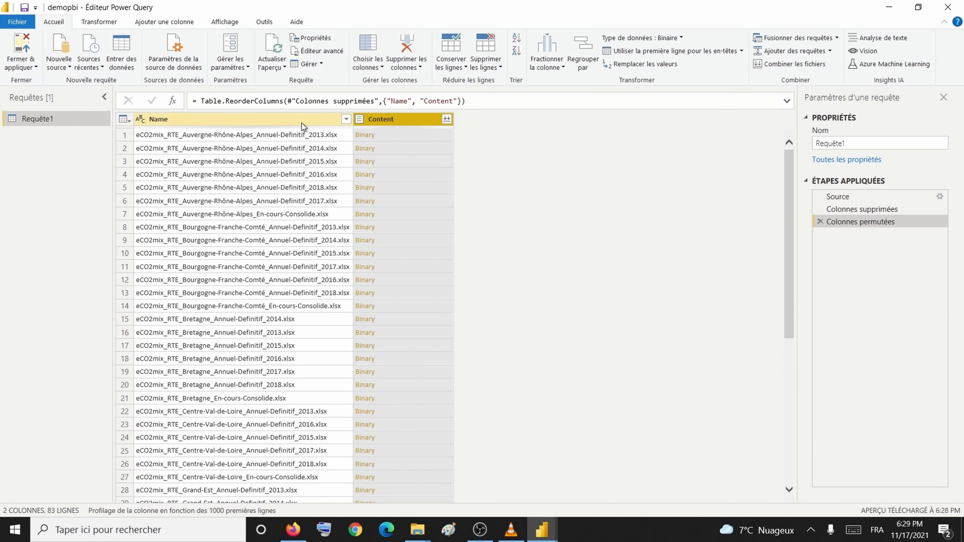
pyautogui.click(301, 120)
pyautogui.rightClick(301, 120)
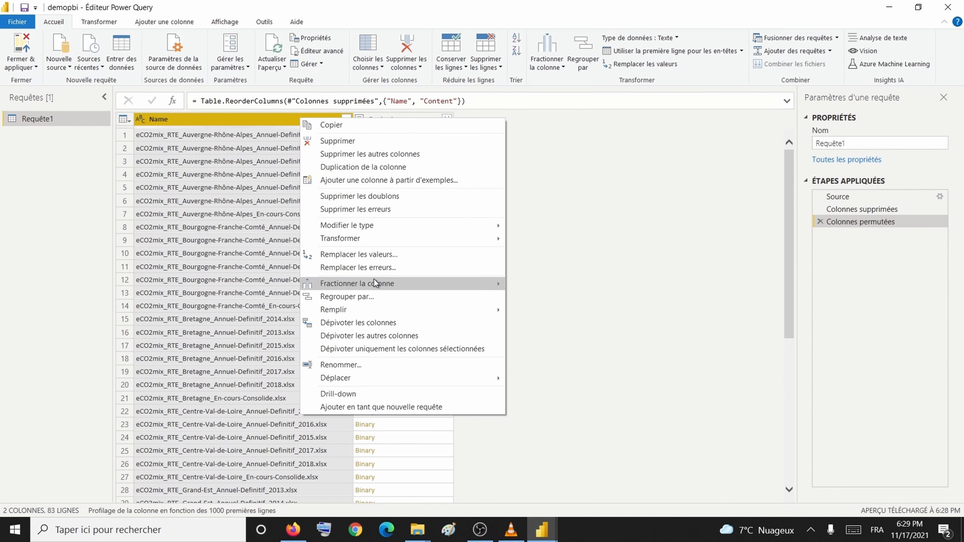
pyautogui.moveTo(378, 283)
pyautogui.click(539, 284)
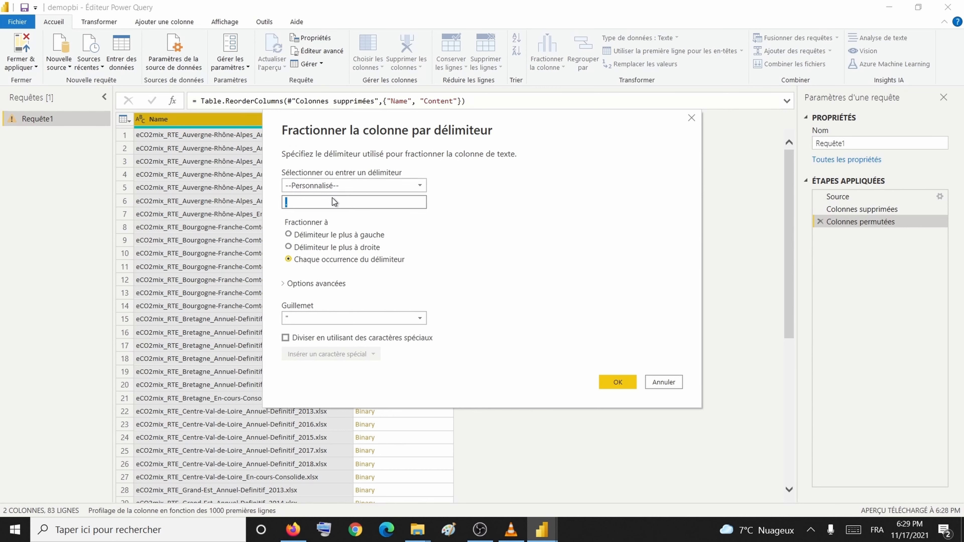
pyautogui.write('_')
pyautogui.click(605, 381)
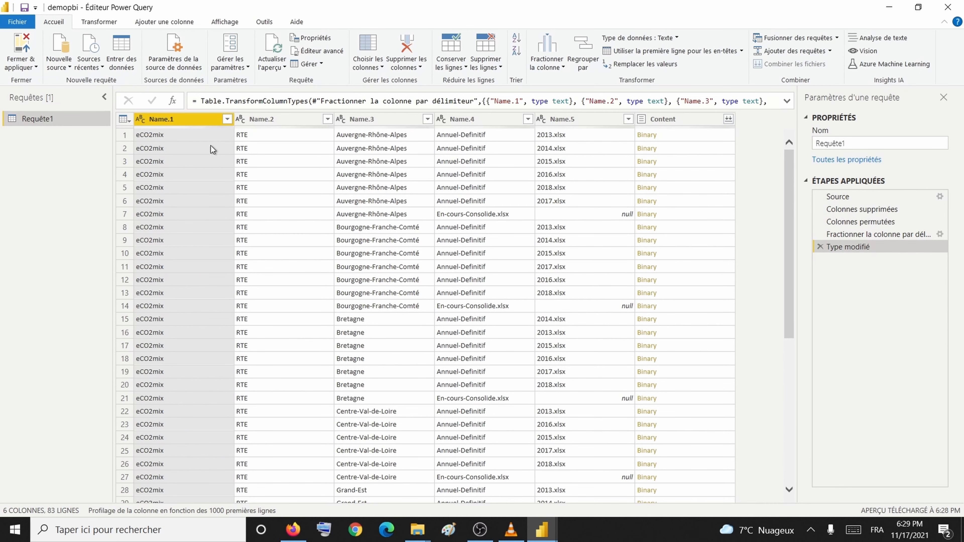
# Step: Remove the Name.1 and Name.2 columns
pyautogui.keyDown('ctrl'); pyautogui.click(276, 119); pyautogui.keyUp('ctrl')
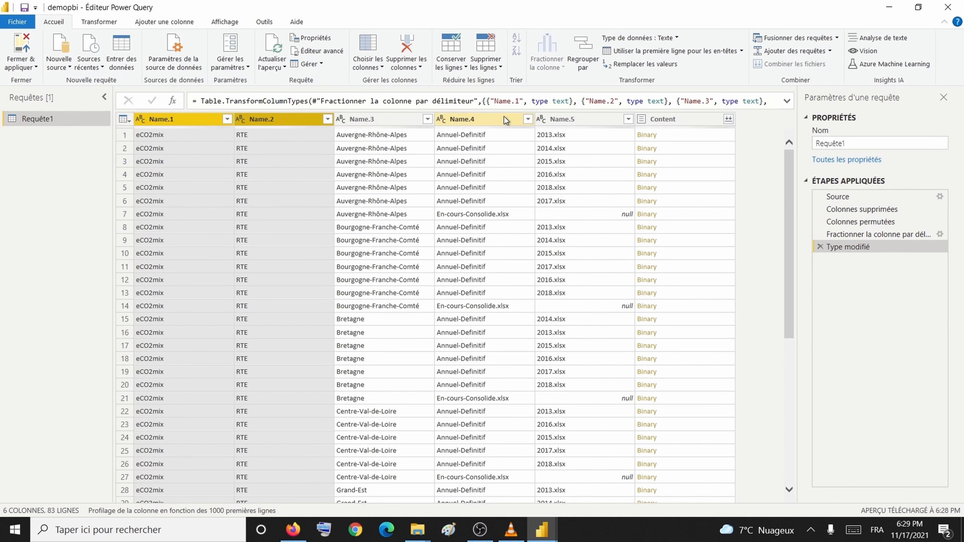
pyautogui.click(261, 123)
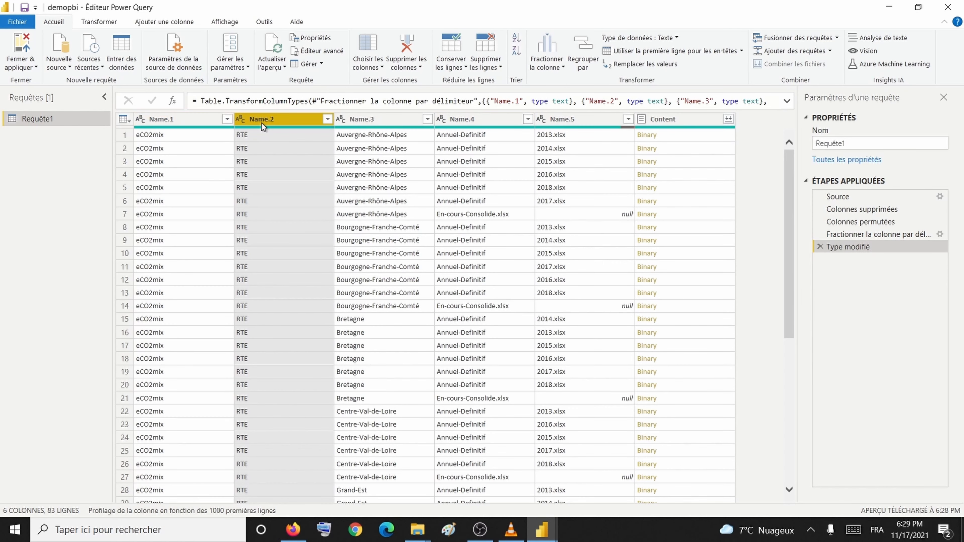
pyautogui.keyDown('ctrl'); pyautogui.click(214, 121); pyautogui.keyUp('ctrl')
pyautogui.rightClick(213, 121)
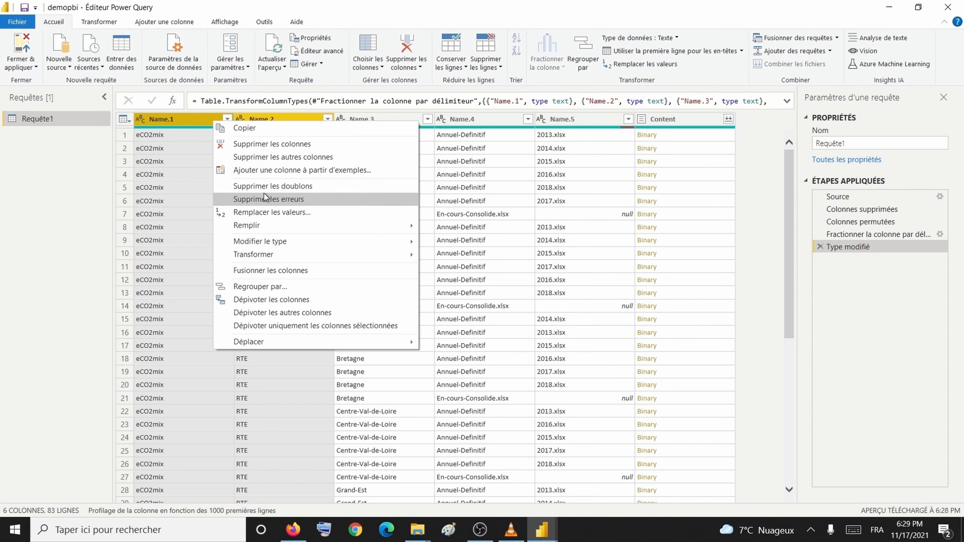
pyautogui.click(277, 149)
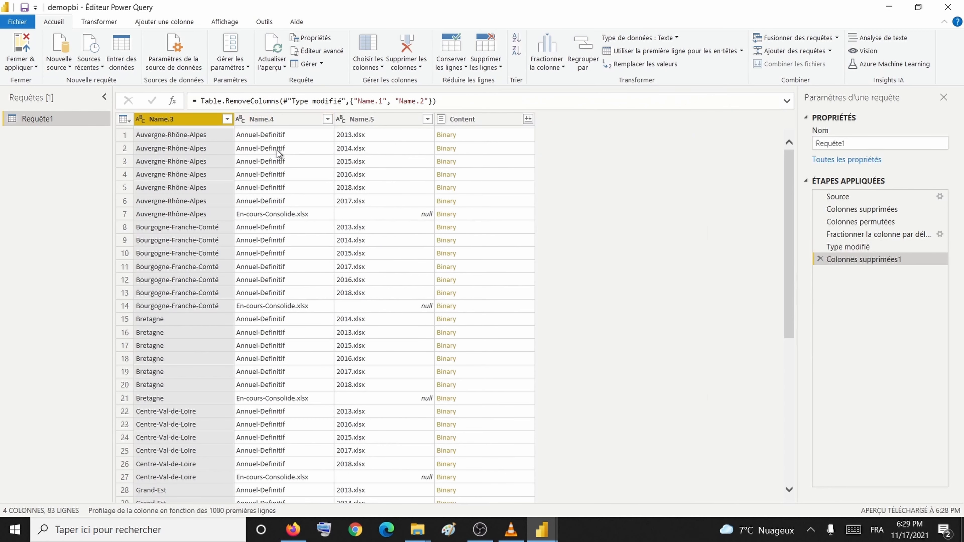
# Step: Rename Name.3, Name.4 and Name.5 to Région, Type and Année
pyautogui.doubleClick(209, 123)
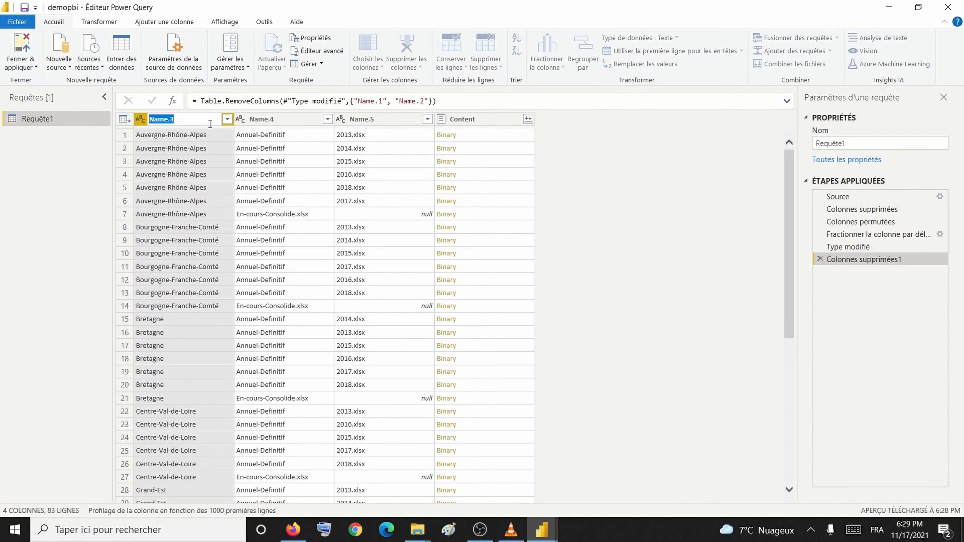
pyautogui.write('Région')
pyautogui.press('Return')
pyautogui.press('Return')
pyautogui.doubleClick(263, 121)
pyautogui.write('Type')
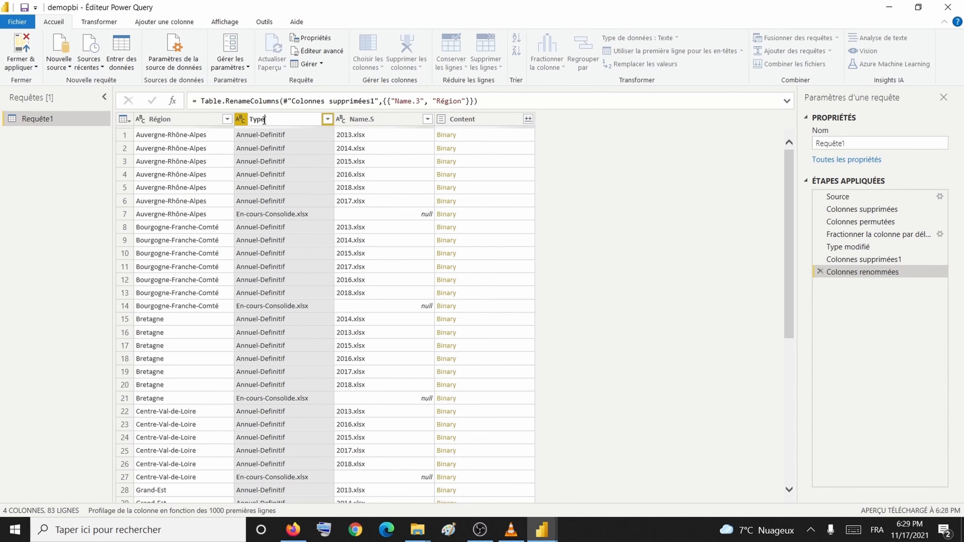
pyautogui.press('Return')
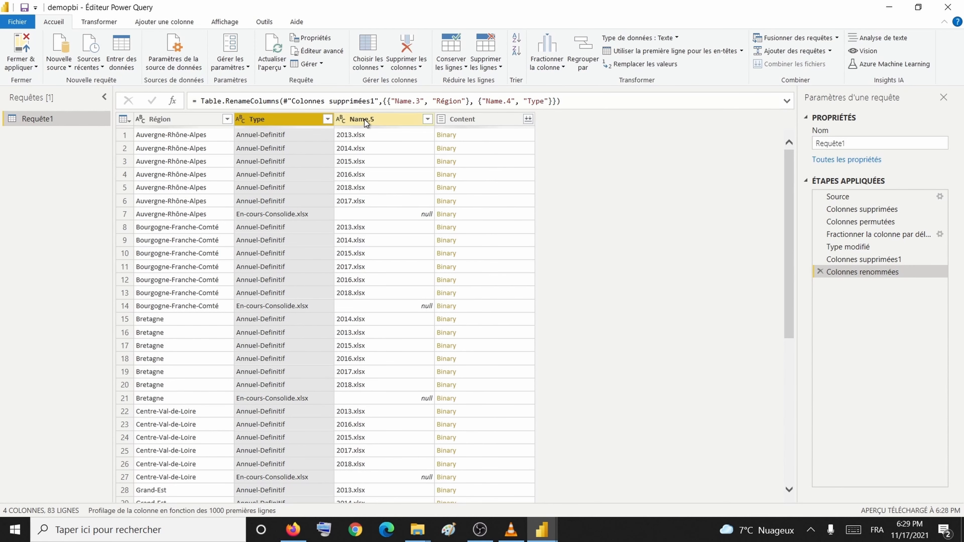
pyautogui.doubleClick(364, 120)
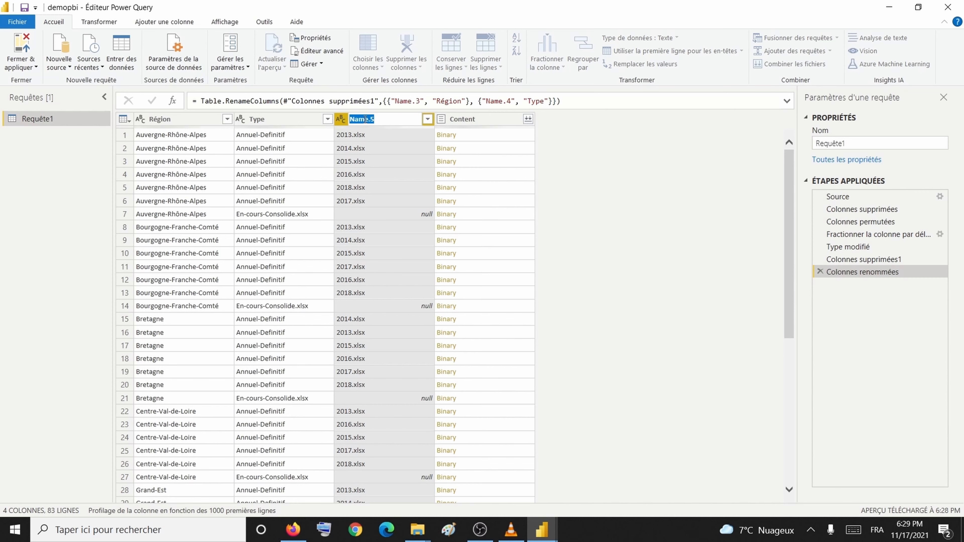
pyautogui.write('Année')
pyautogui.press('Return')
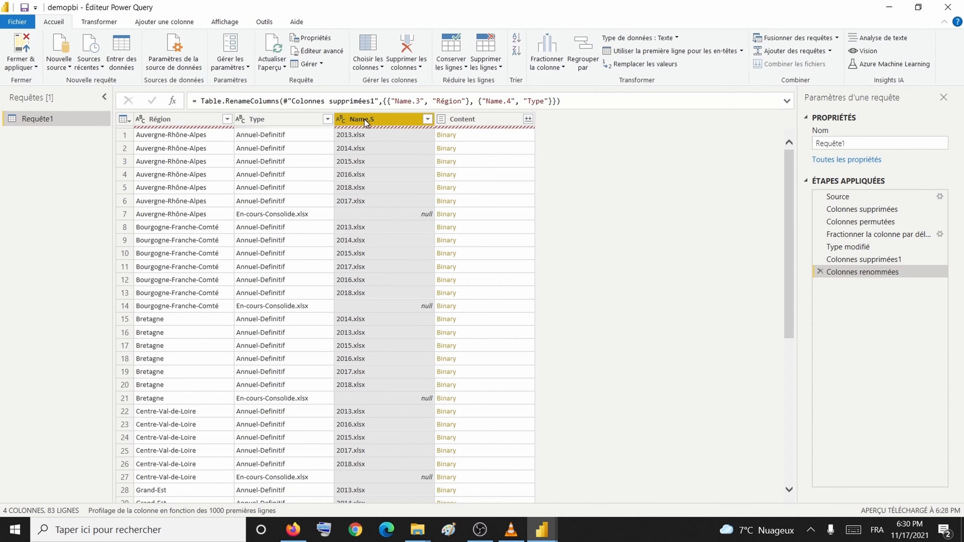
pyautogui.click(202, 122)
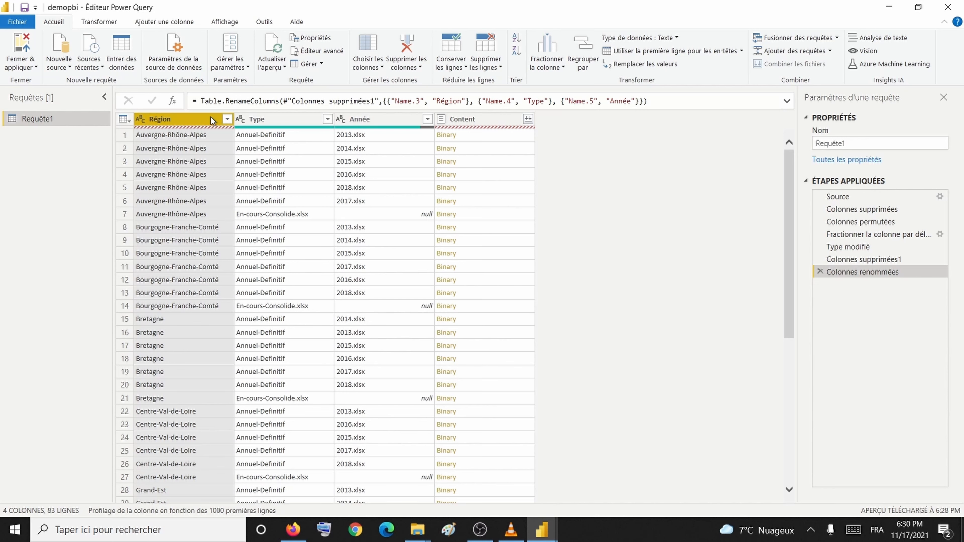
pyautogui.click(25, 25)
# Step: Turn on column distribution, column profile and column quality previews, then review the applied steps
pyautogui.click(235, 21)
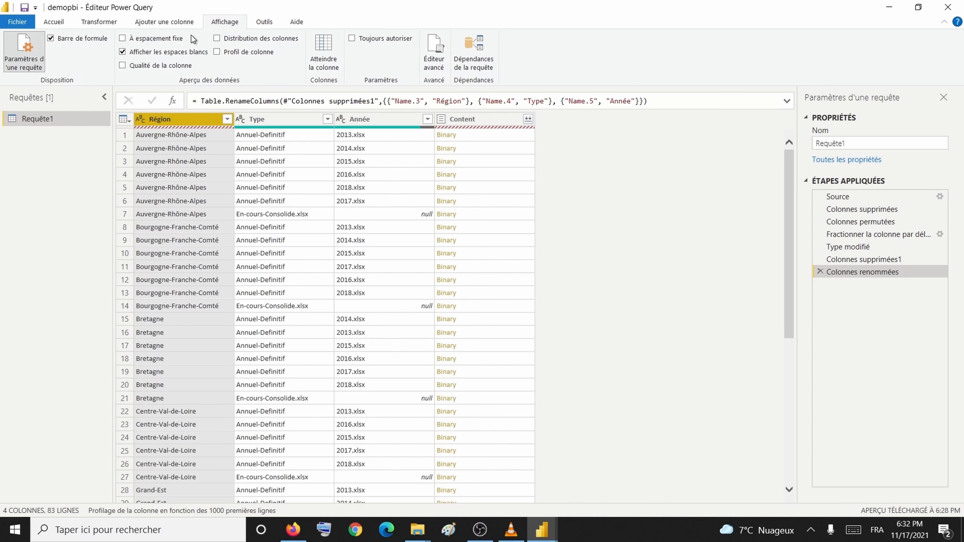
pyautogui.click(228, 39)
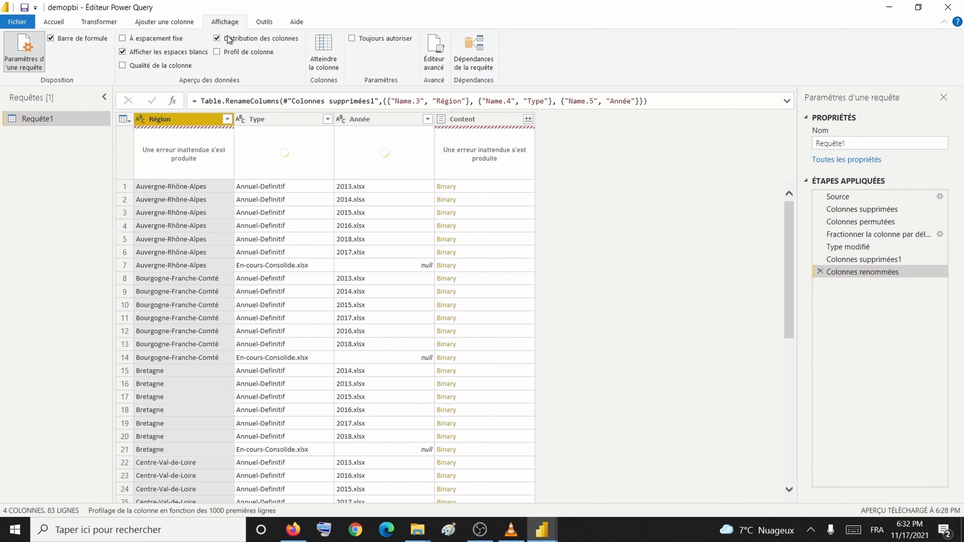
pyautogui.click(228, 52)
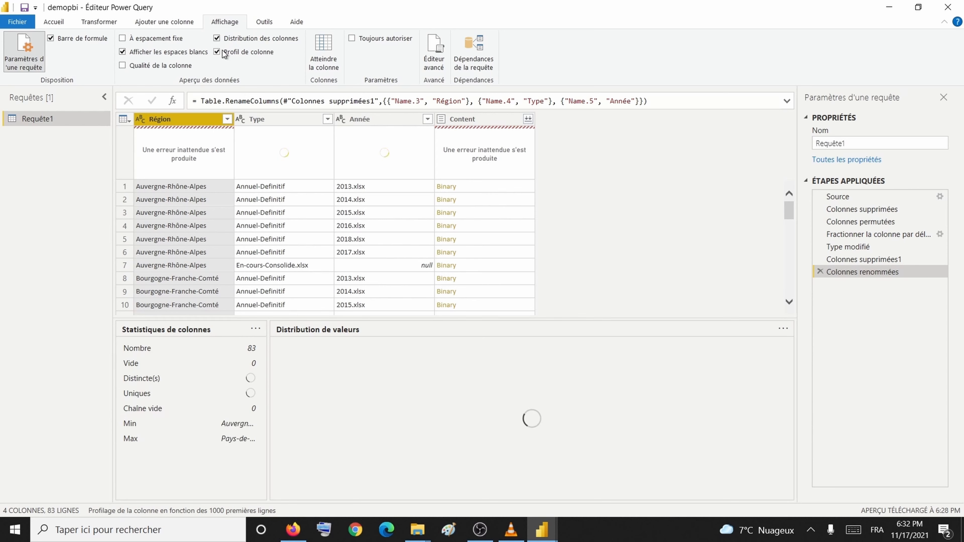
pyautogui.click(172, 67)
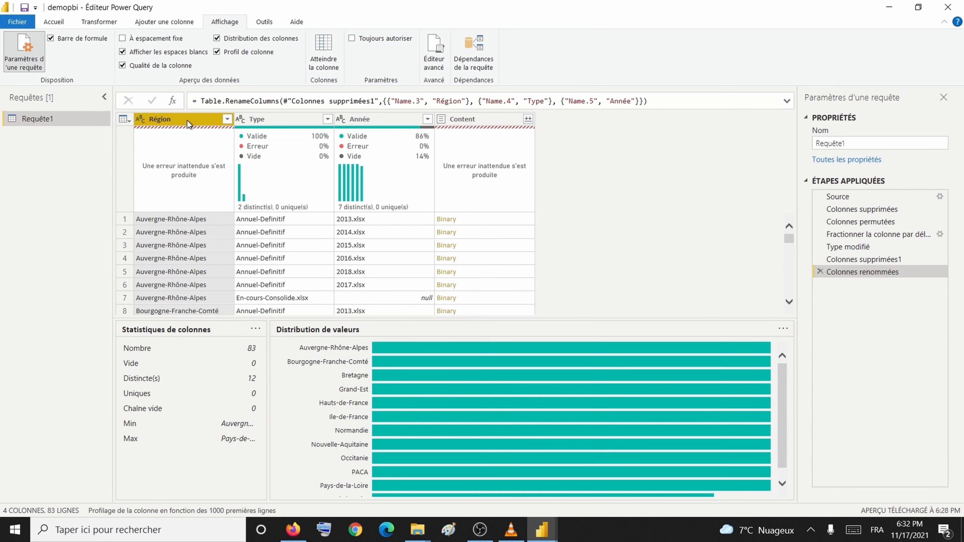
pyautogui.click(844, 259)
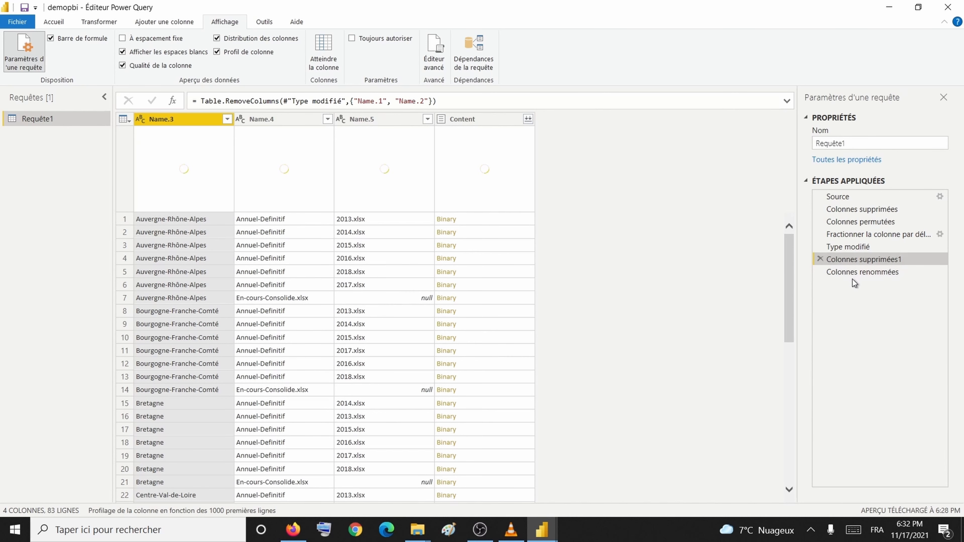
pyautogui.click(853, 276)
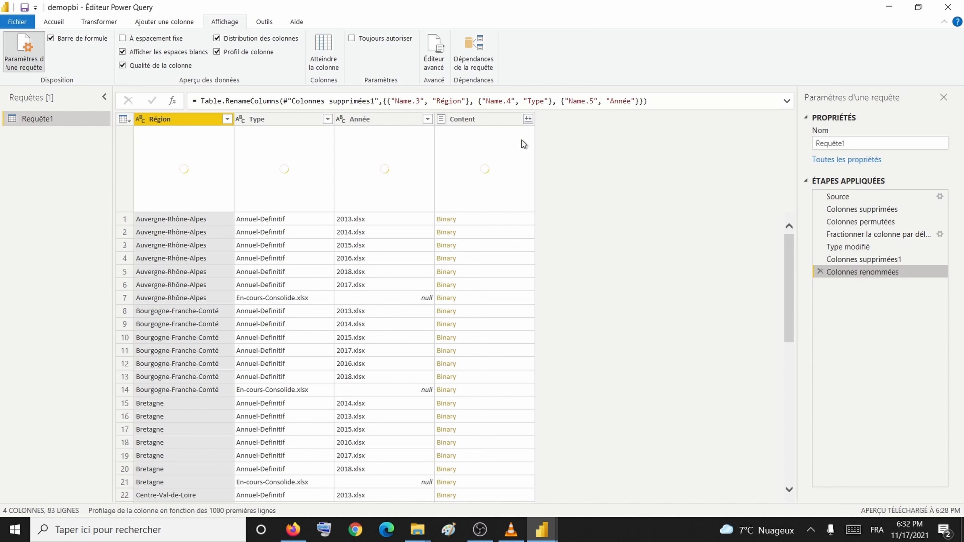
pyautogui.click(58, 23)
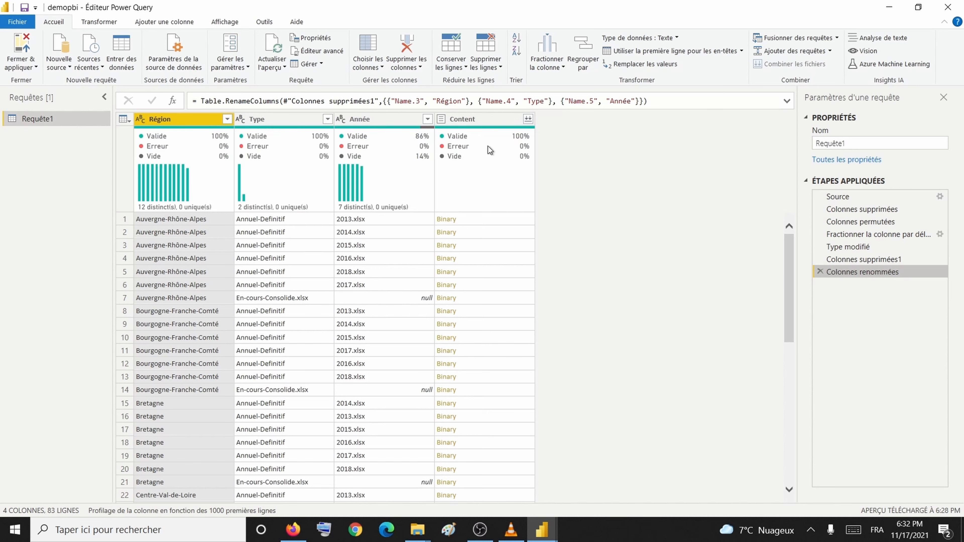
# Step: Filter Type to exclude En-cours-Consolide.xlsx, keeping 71 Annuel-Definitif rows
pyautogui.moveTo(496, 149)
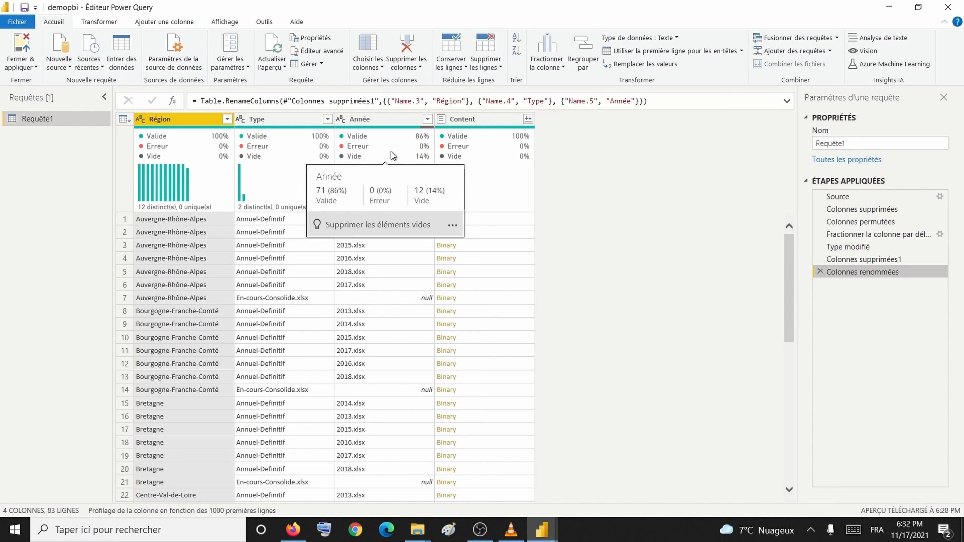
pyautogui.click(327, 119)
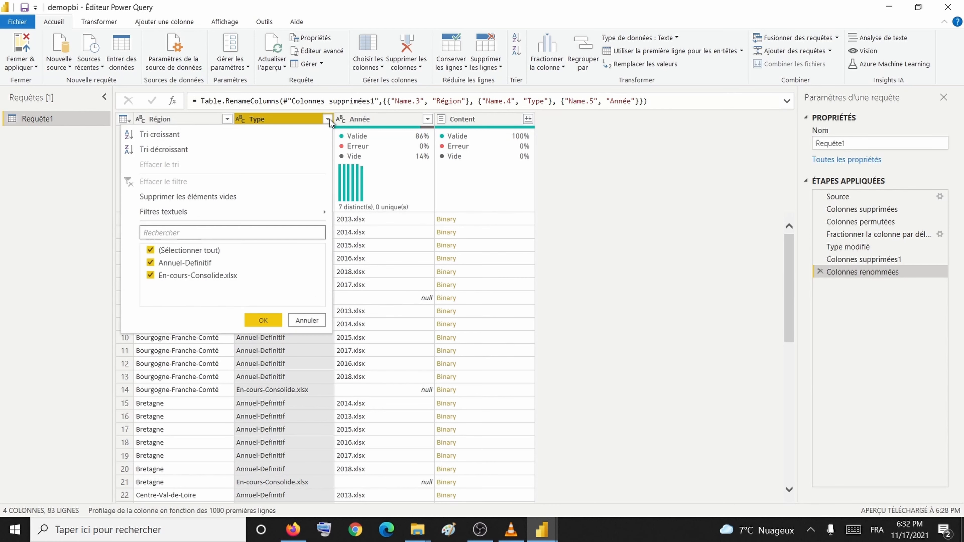
pyautogui.click(209, 278)
pyautogui.click(264, 320)
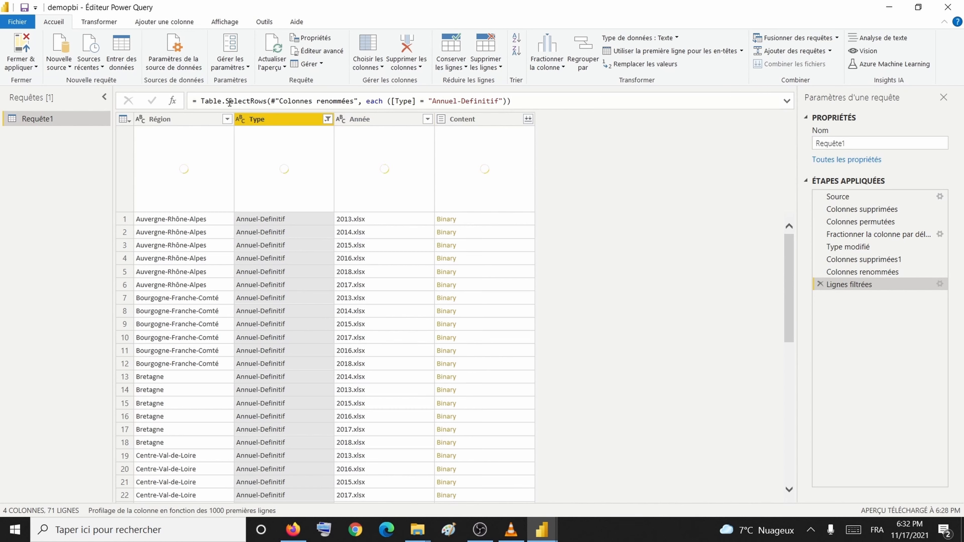
# Step: Open the demopbi SharePoint Documents library in the browser
pyautogui.click(181, 26)
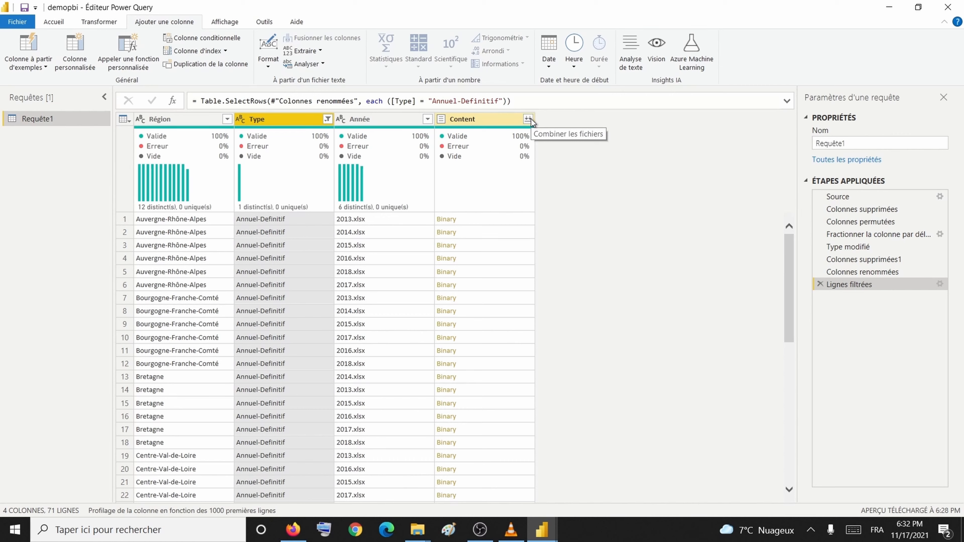
pyautogui.click(293, 530)
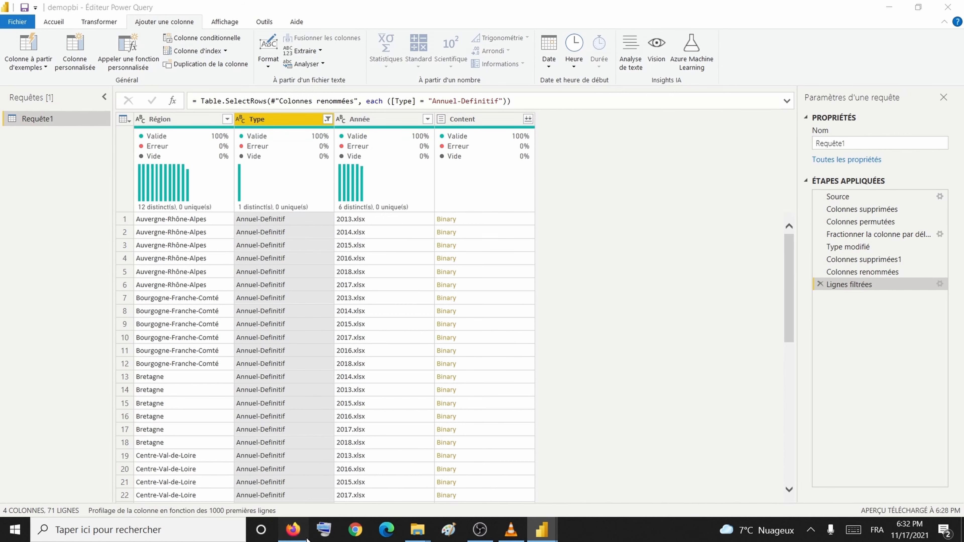
pyautogui.click(98, 215)
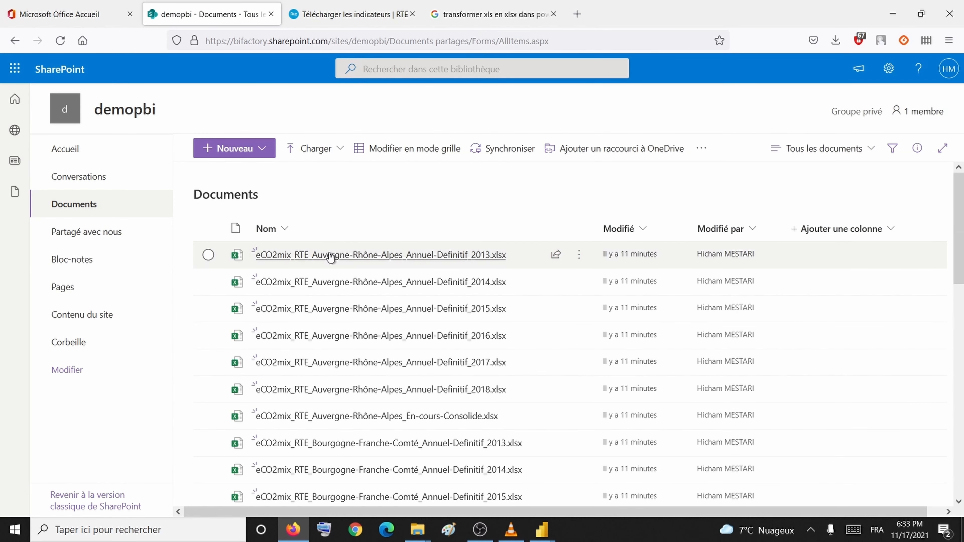
# Step: Open the Auvergne-Rhône-Alpes and Bourgogne-Franche-Comté 2013 workbooks in the browser from SharePoint
pyautogui.rightClick(330, 257)
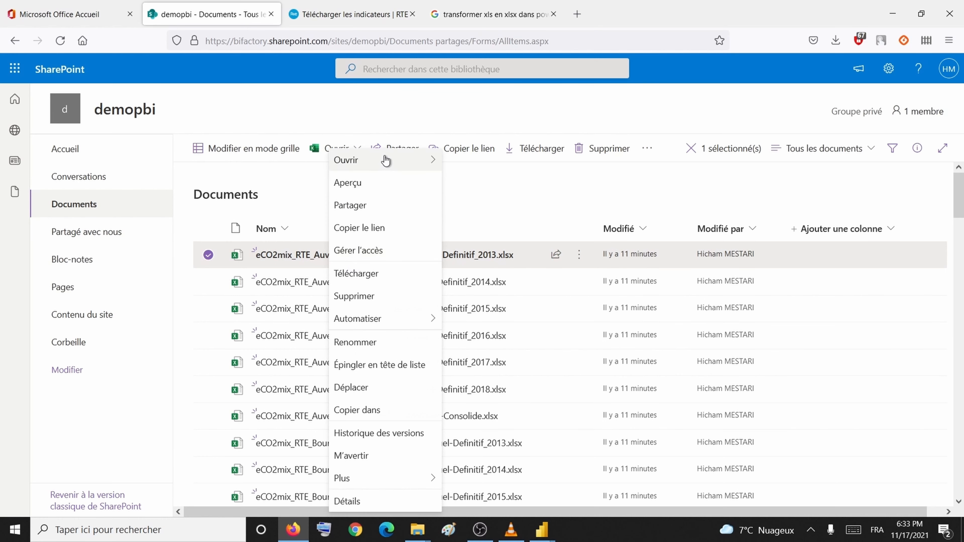
pyautogui.moveTo(385, 153)
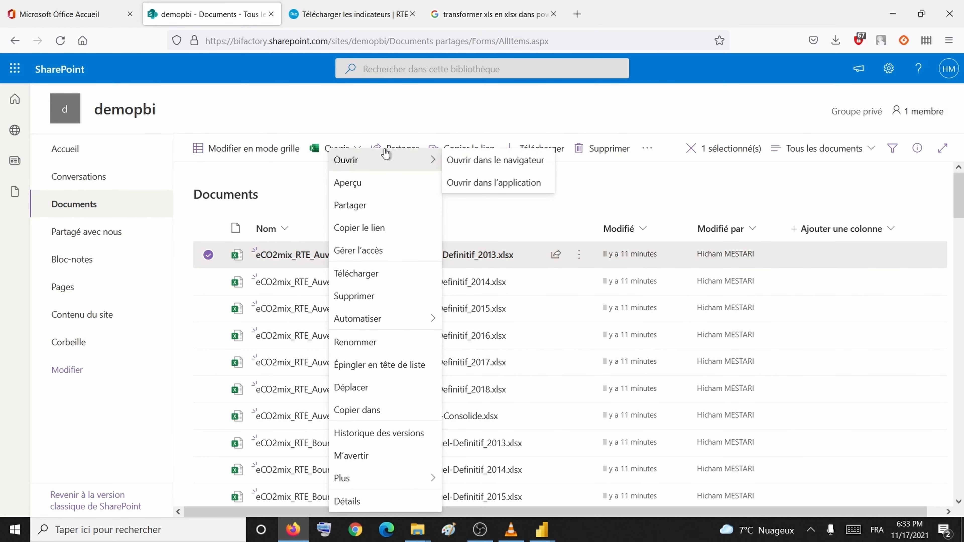
pyautogui.click(447, 164)
pyautogui.click(209, 10)
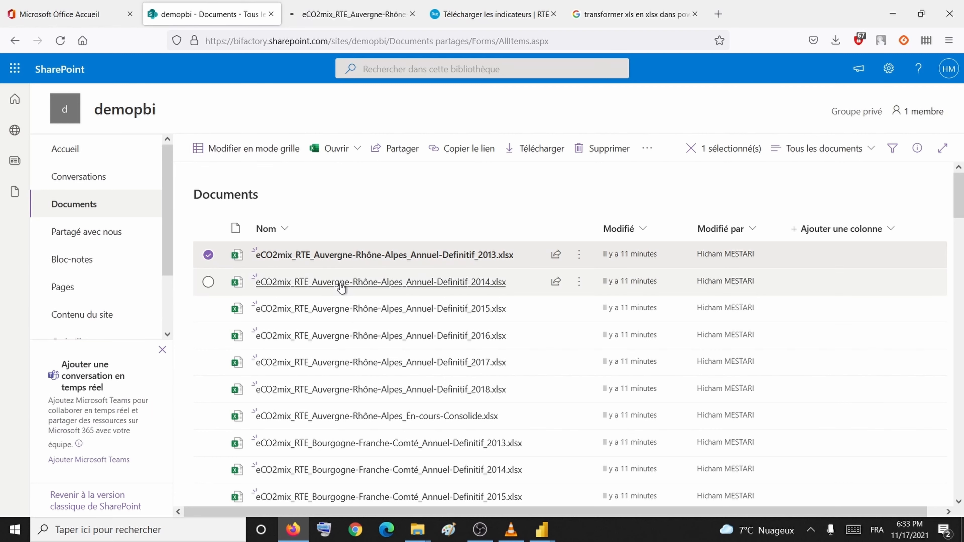
pyautogui.rightClick(349, 452)
pyautogui.moveTo(446, 168)
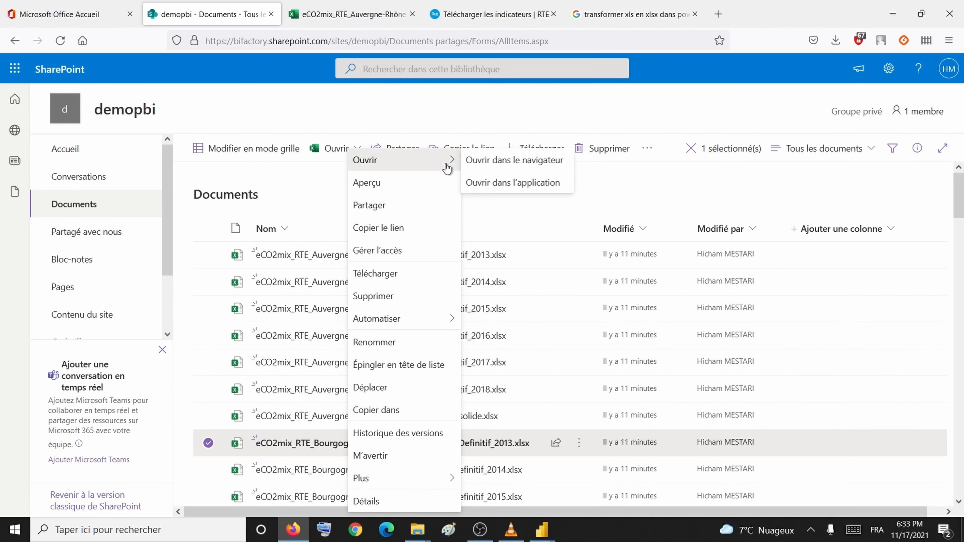
pyautogui.click(486, 167)
# Step: Review the sheets of both 2013 workbooks, then return to the Power Query Editor
pyautogui.click(416, 22)
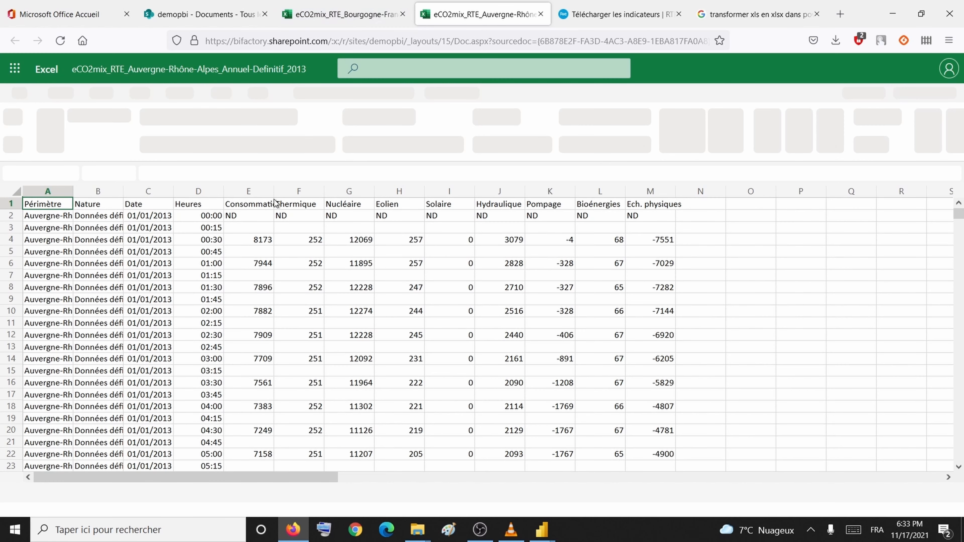
pyautogui.scroll(-3, 211, 334)
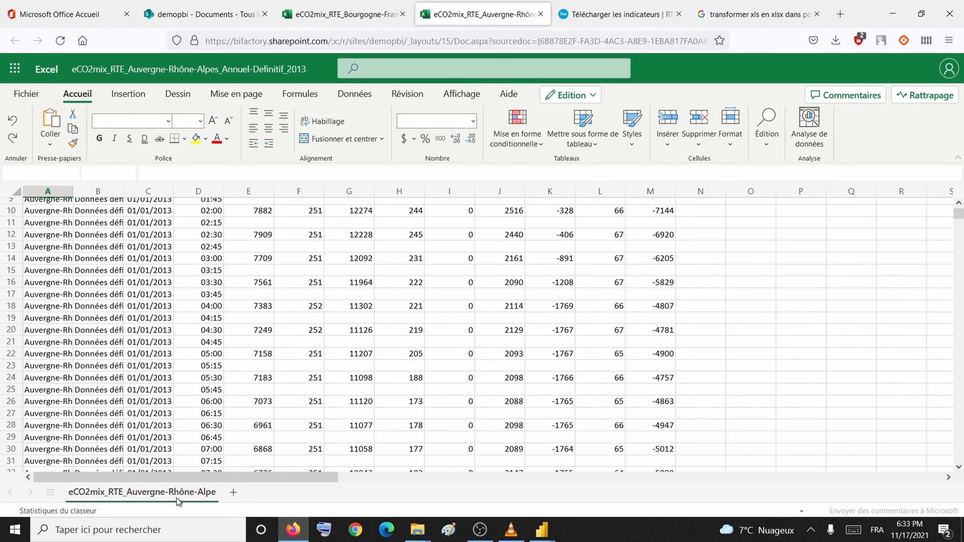
pyautogui.hotkey('ctrl', 'shift', 'Tab')
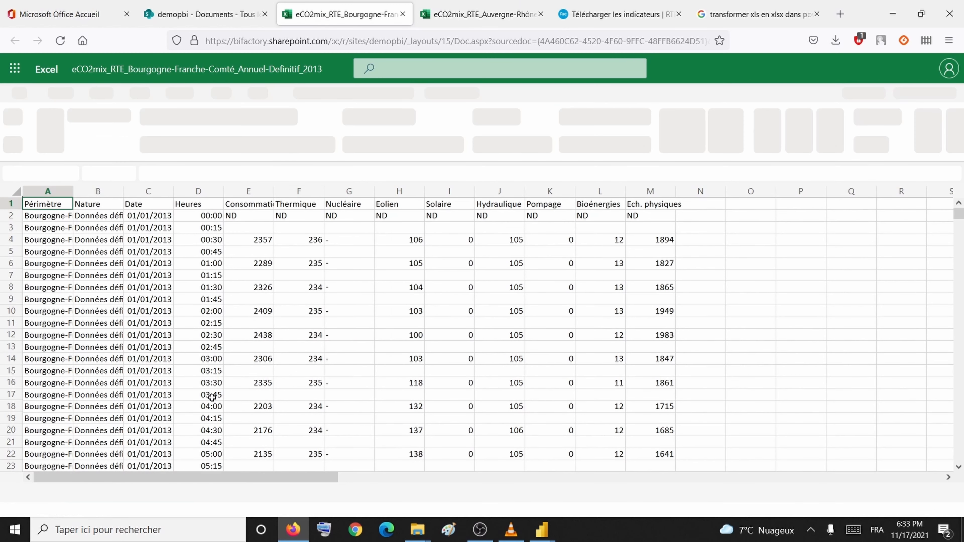
pyautogui.scroll(-3, 166, 456)
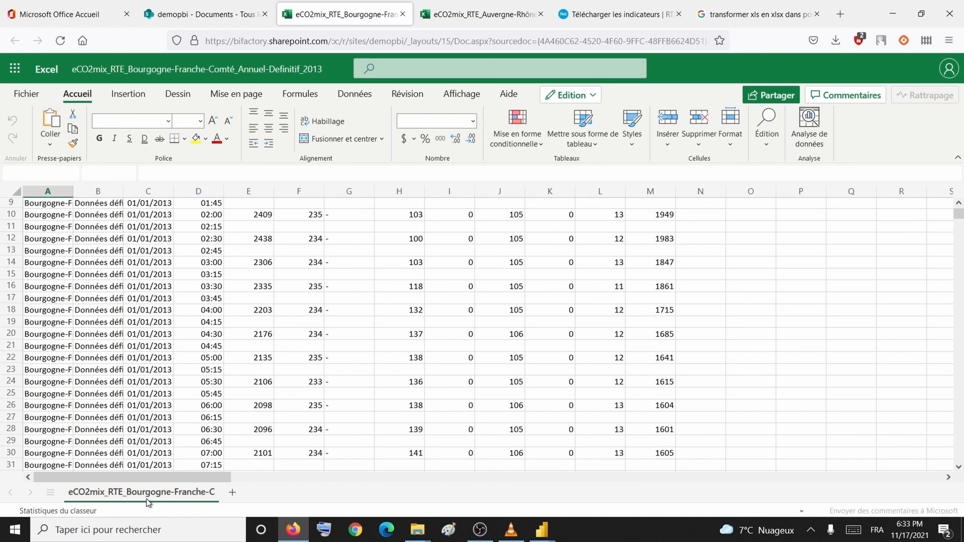
pyautogui.moveTo(542, 530)
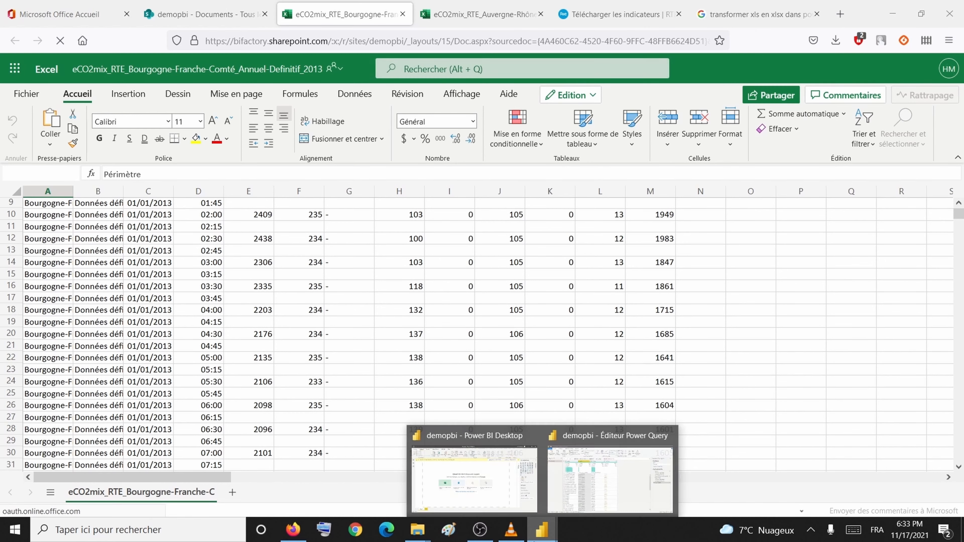
pyautogui.click(579, 494)
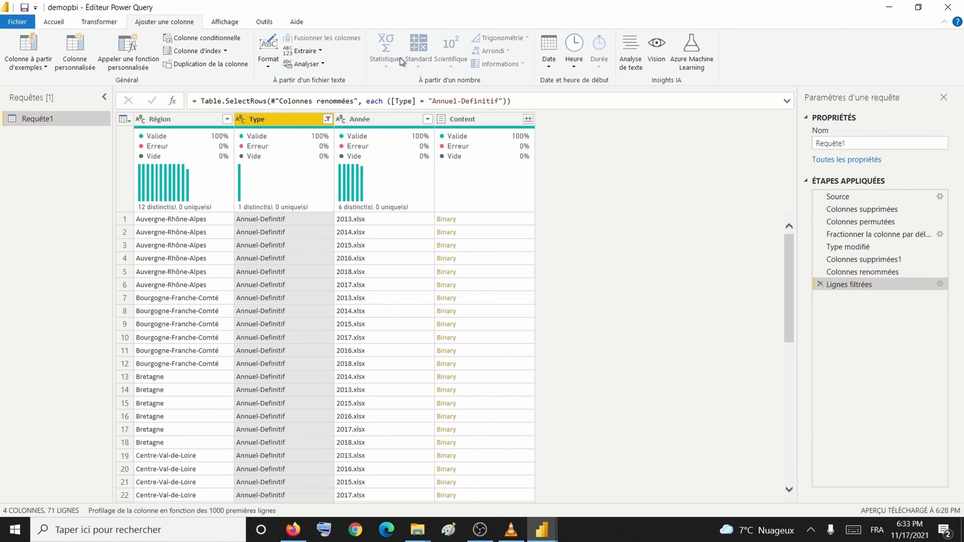
# Step: Add a custom column Personnalisé with the formula = Excel.Workbook([Content])
pyautogui.click(88, 53)
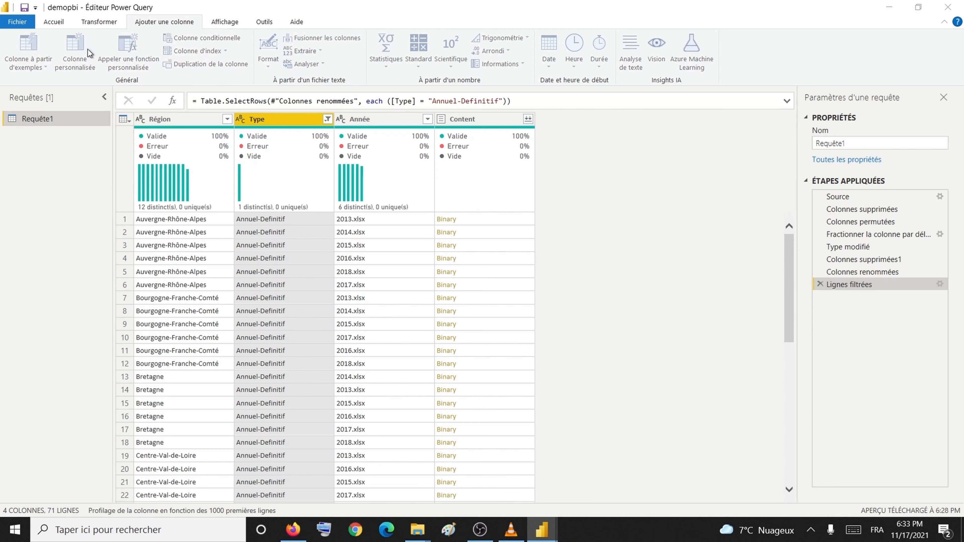
pyautogui.click(309, 230)
pyautogui.write('excel')
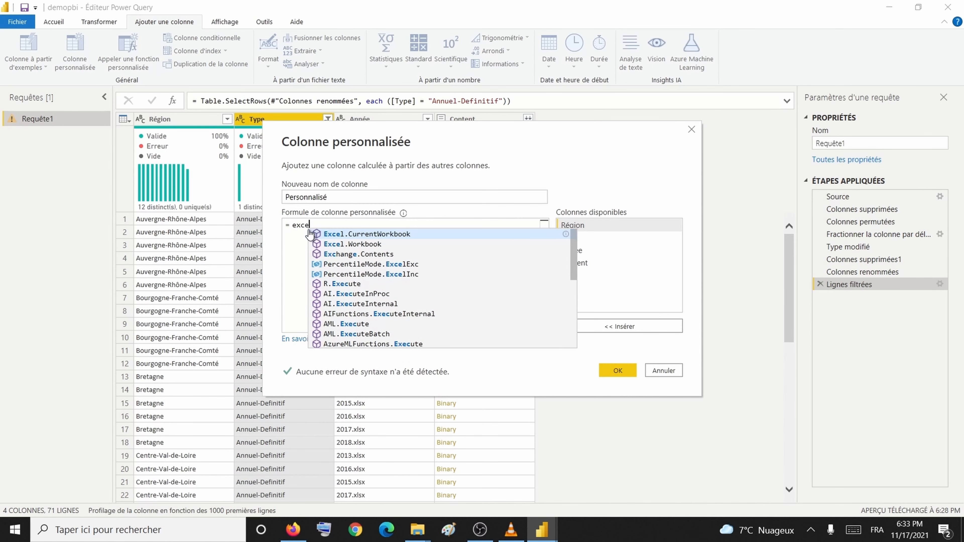
pyautogui.click(333, 244)
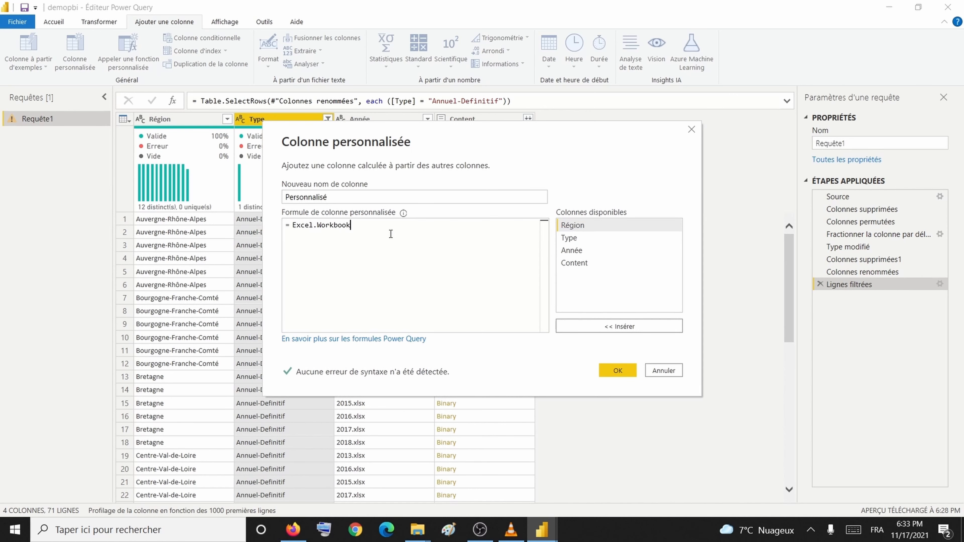
pyautogui.write('(')
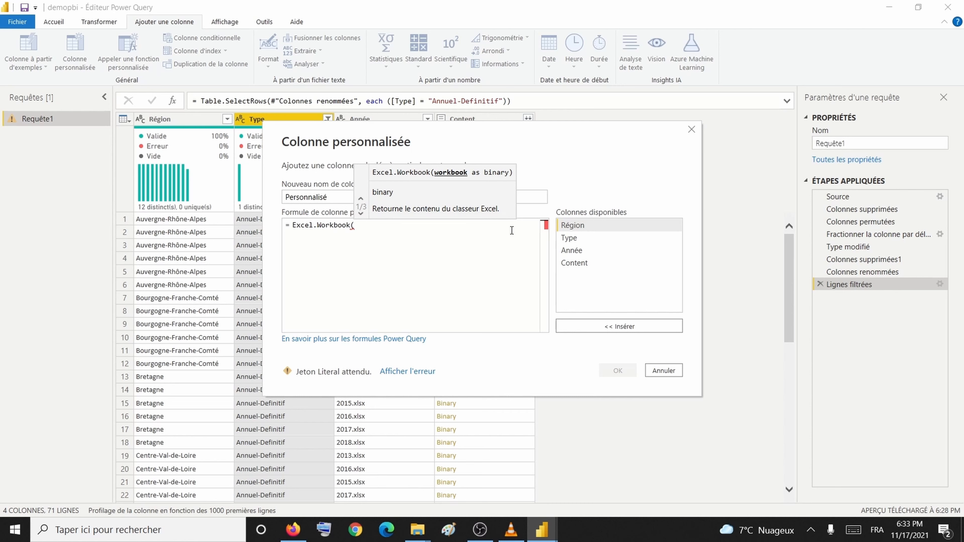
pyautogui.doubleClick(566, 263)
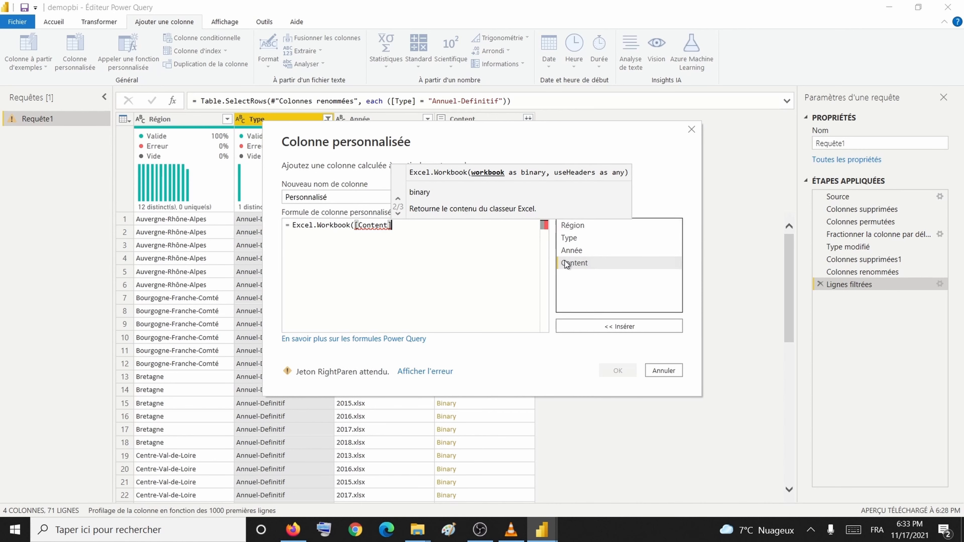
pyautogui.write(')')
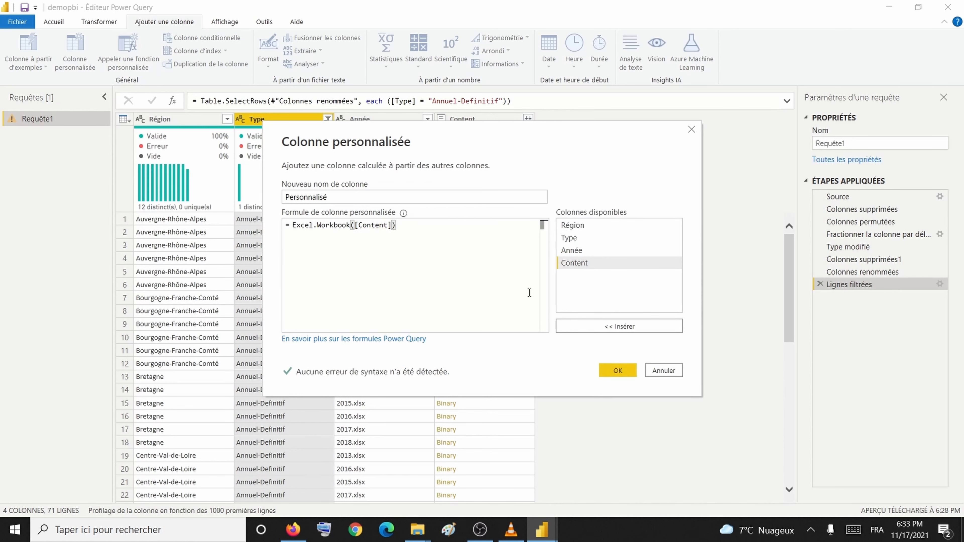
pyautogui.click(611, 371)
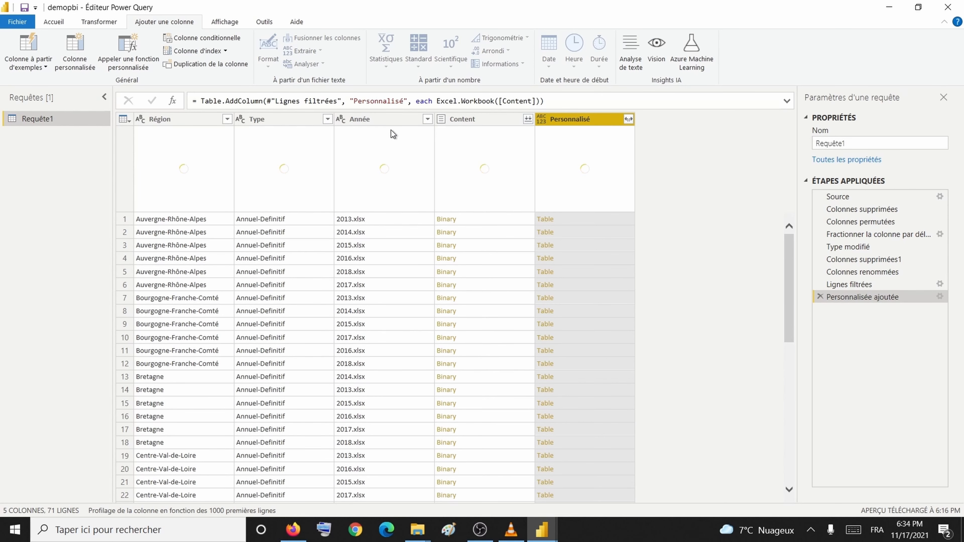
# Step: Split the Année column at the period delimiter
pyautogui.click(390, 120)
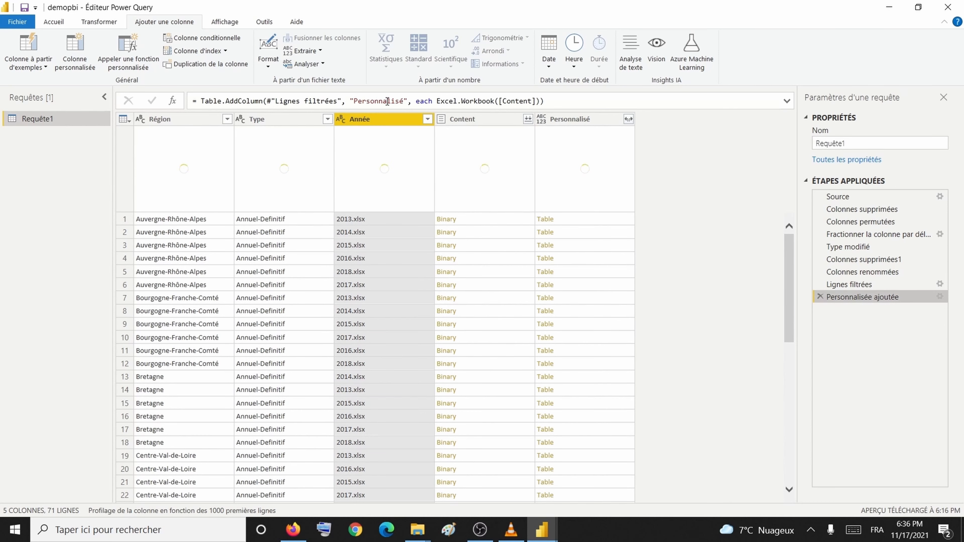
pyautogui.rightClick(371, 121)
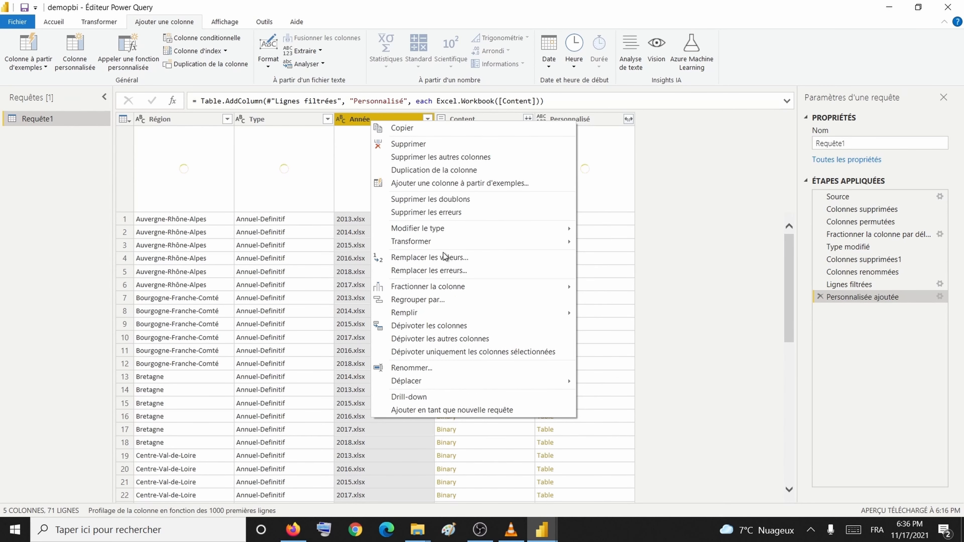
pyautogui.moveTo(443, 288)
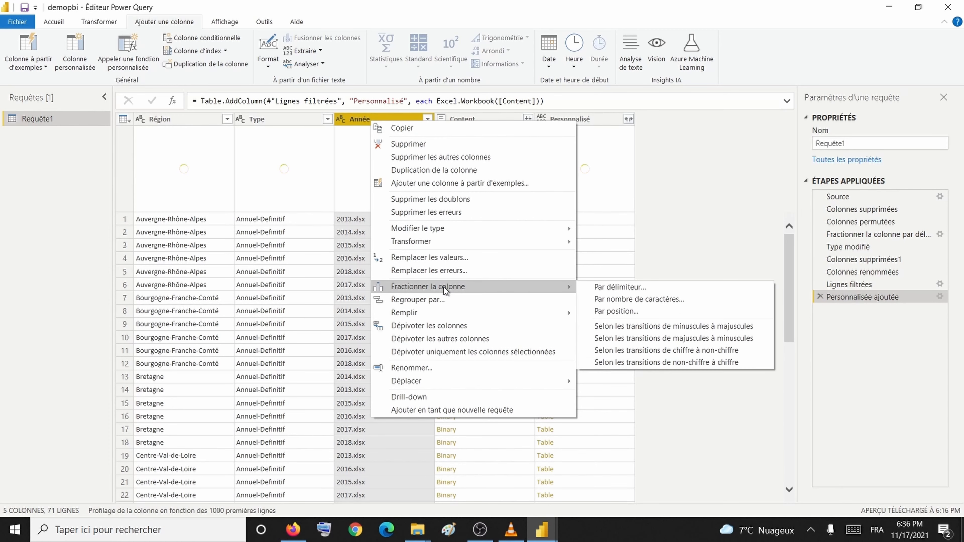
pyautogui.click(624, 296)
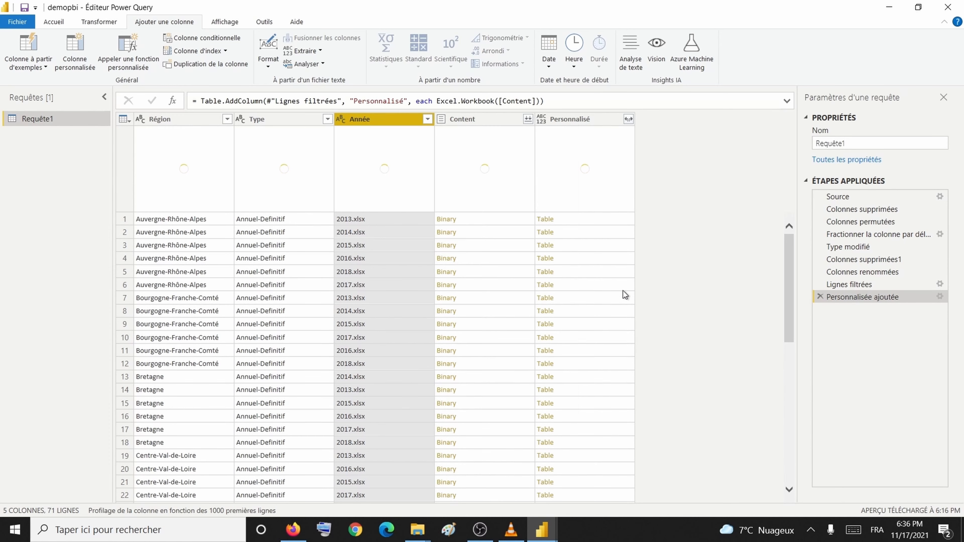
pyautogui.click(330, 204)
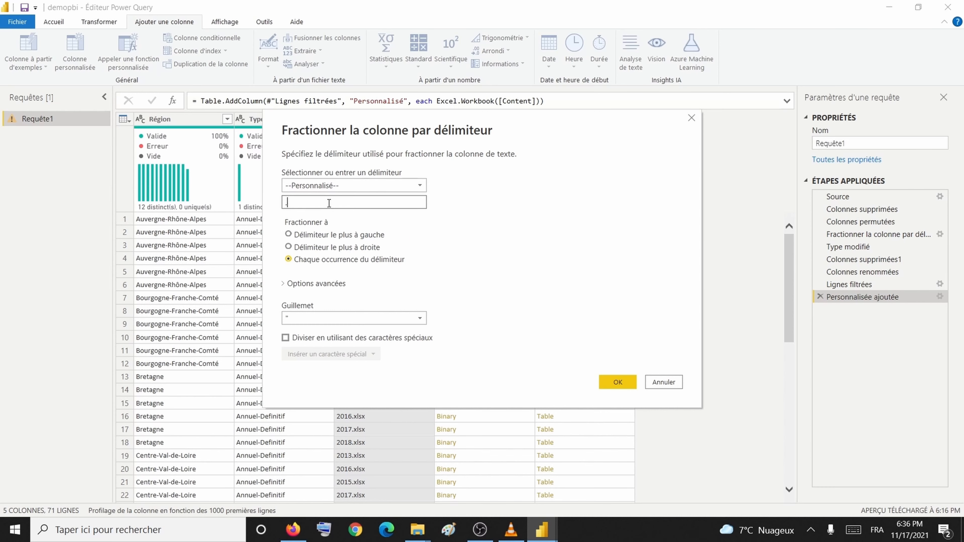
pyautogui.click(623, 383)
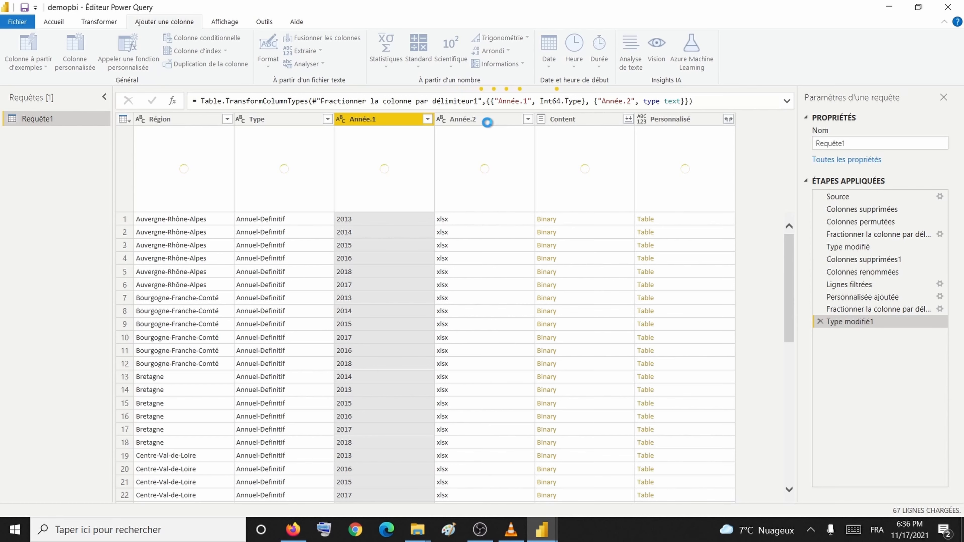
# Step: Remove the Année.2 and Content columns
pyautogui.click(487, 123)
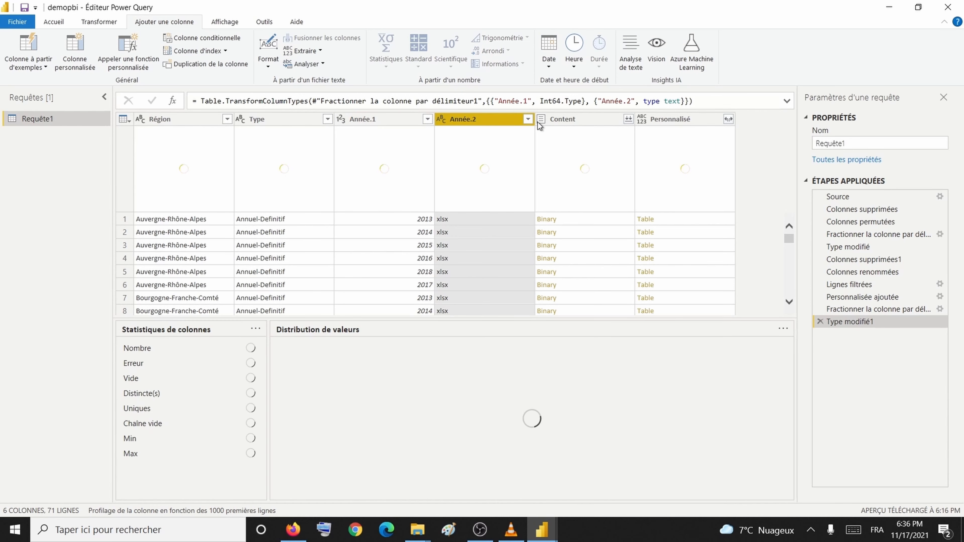
pyautogui.keyDown('ctrl'); pyautogui.click(553, 116); pyautogui.keyUp('ctrl')
pyautogui.click(553, 117)
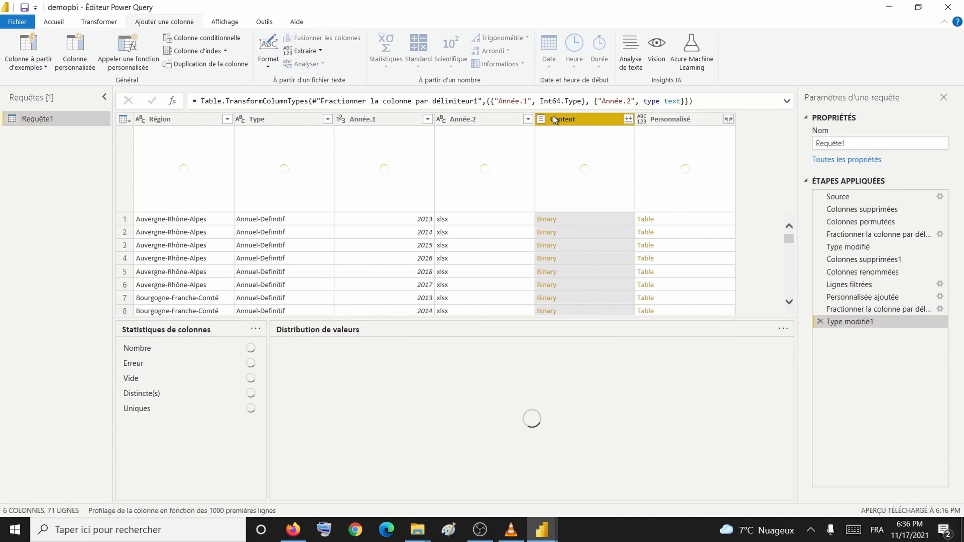
pyautogui.click(476, 119)
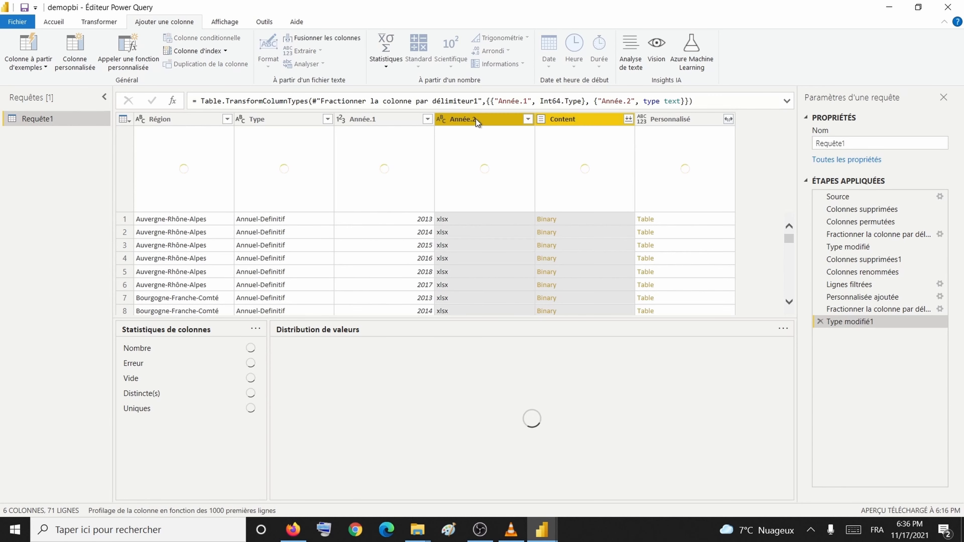
pyautogui.click(494, 101)
pyautogui.rightClick(488, 120)
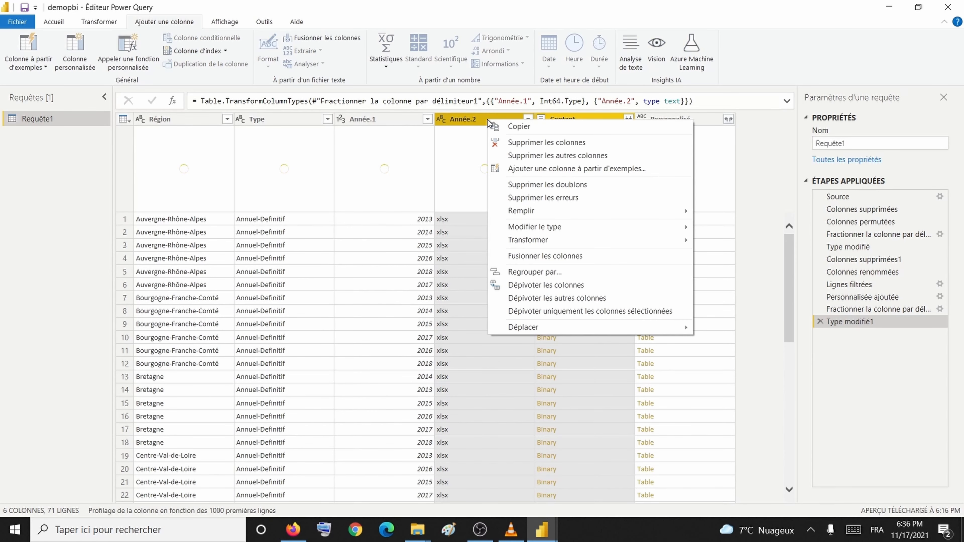
pyautogui.click(544, 145)
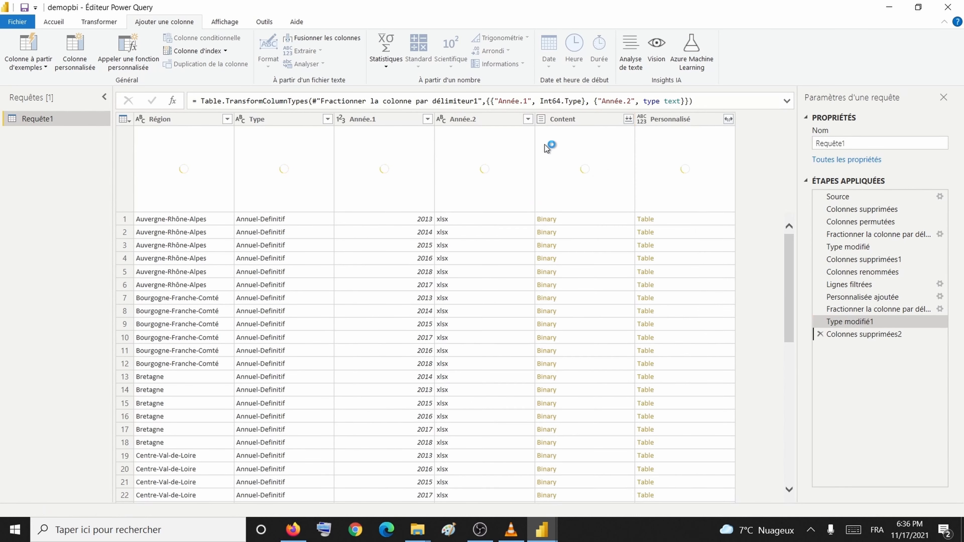
# Step: Rename Année.1 back to Année and open the Personnalisé column's expand options
pyautogui.click(372, 120)
pyautogui.press('BackSpace')
pyautogui.press('BackSpace')
pyautogui.press('Return')
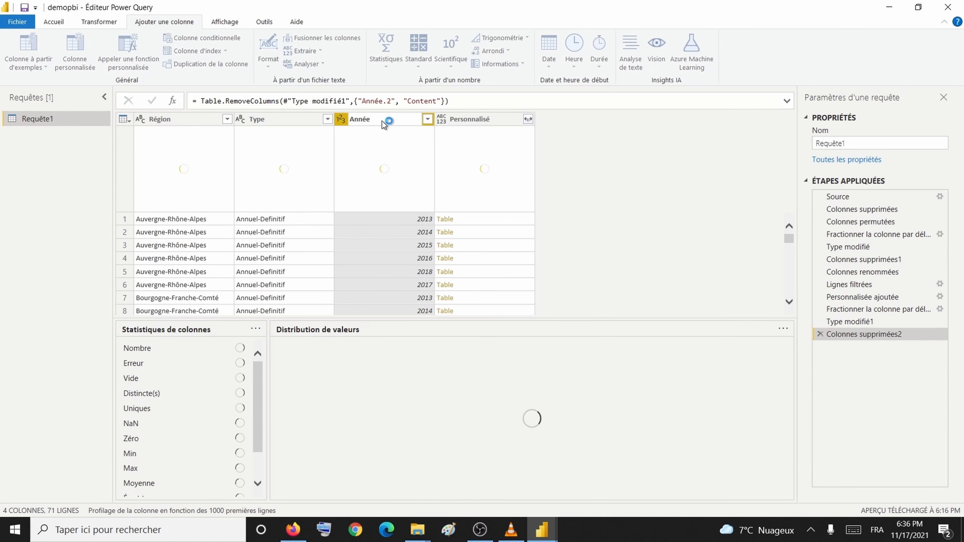
pyautogui.click(480, 122)
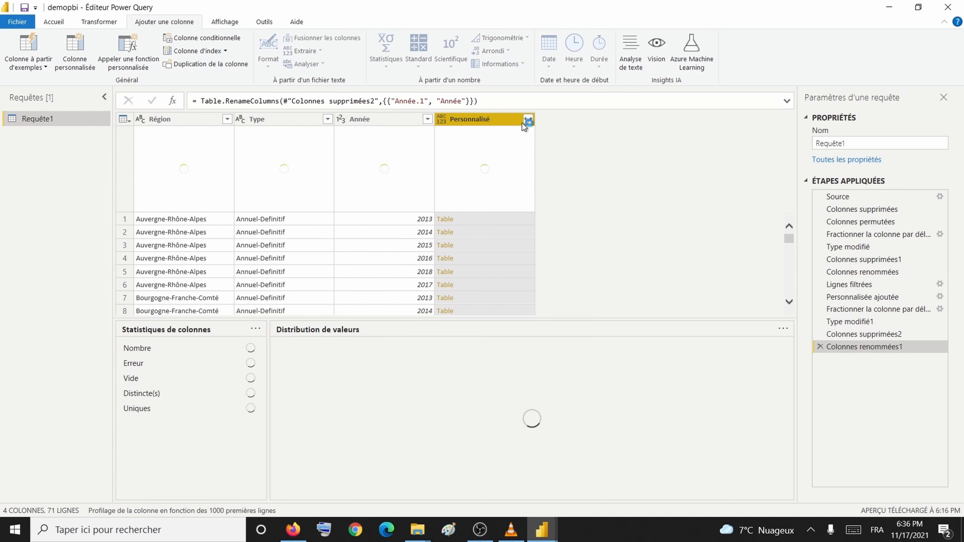
pyautogui.click(527, 119)
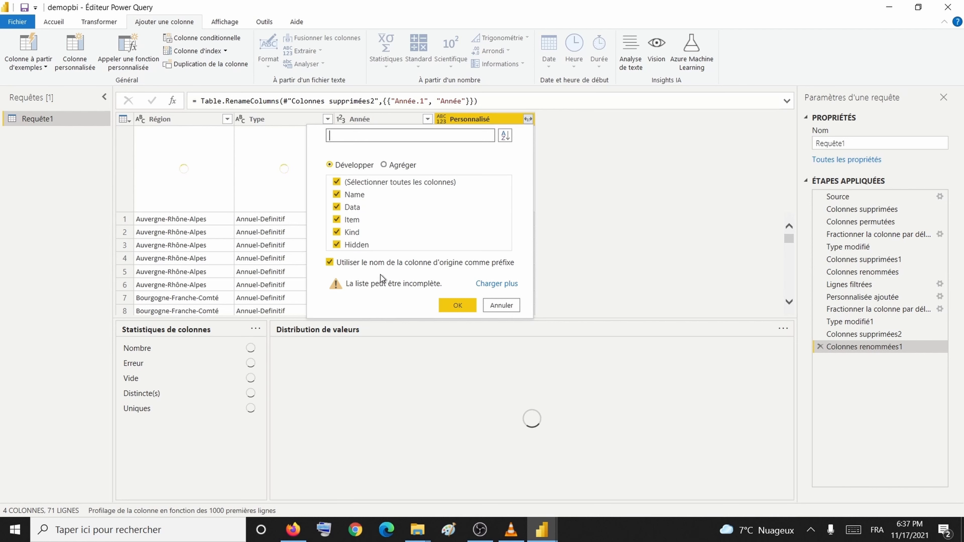
# Step: Expand Personnalisé into Name, Data, Item, Kind and Hidden without the original-name prefix
pyautogui.click(330, 262)
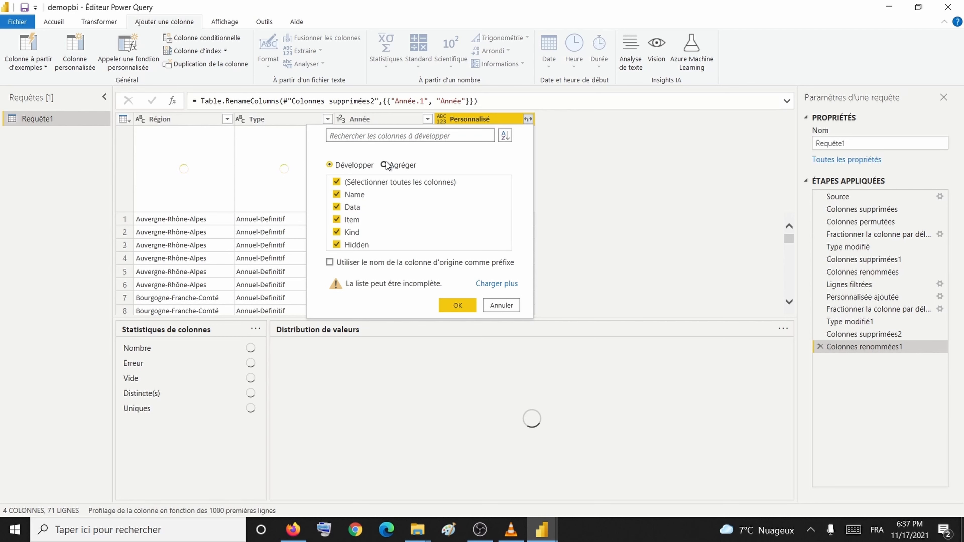
pyautogui.click(597, 181)
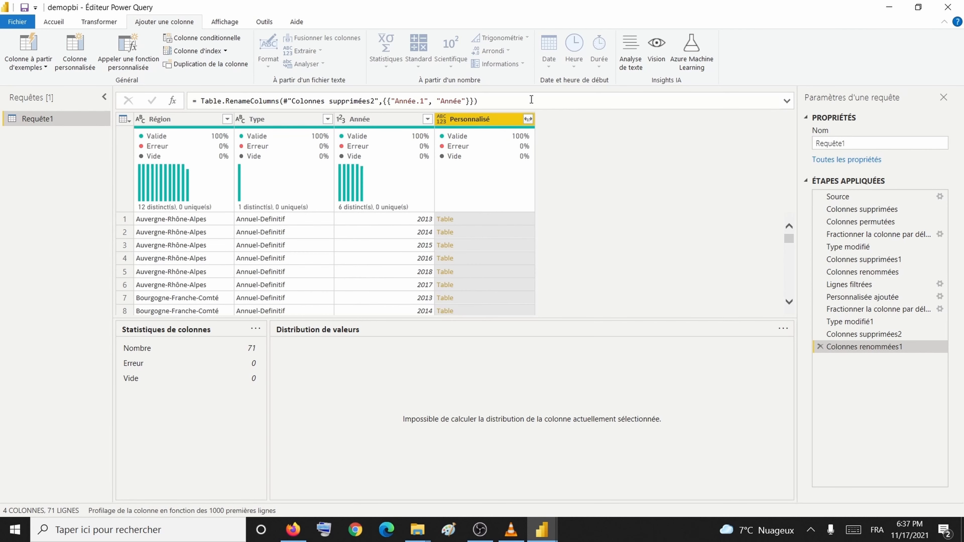
pyautogui.click(530, 121)
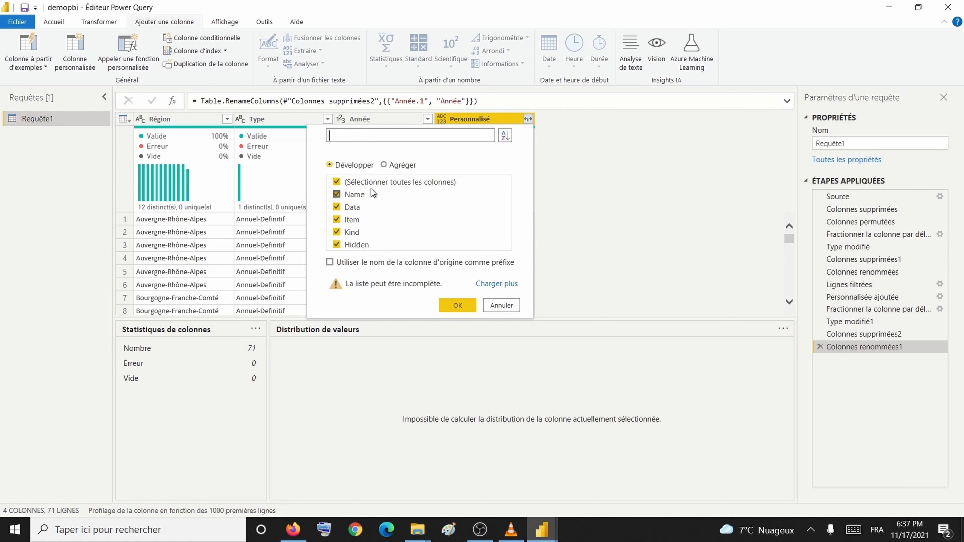
pyautogui.click(447, 308)
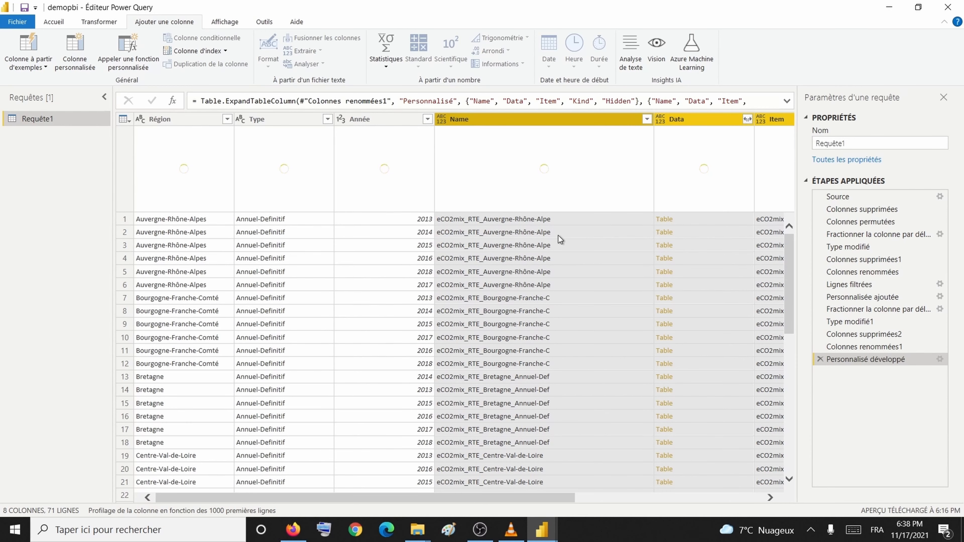
# Step: Select the Item, Kind and Hidden columns and bring up the Kind column's filter options
pyautogui.moveTo(513, 498); pyautogui.dragTo(814, 508)
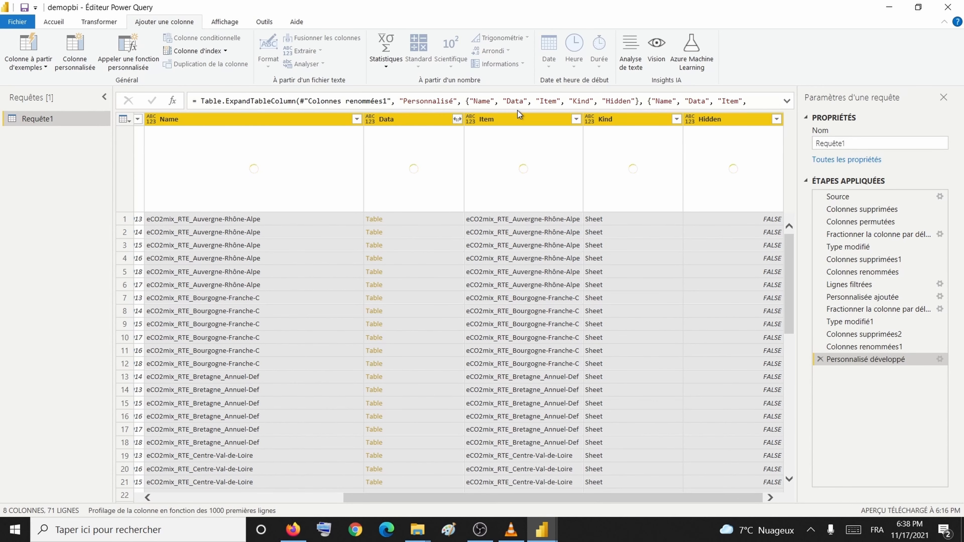
pyautogui.click(515, 121)
pyautogui.keyDown('shift'); pyautogui.click(641, 119); pyautogui.keyUp('shift')
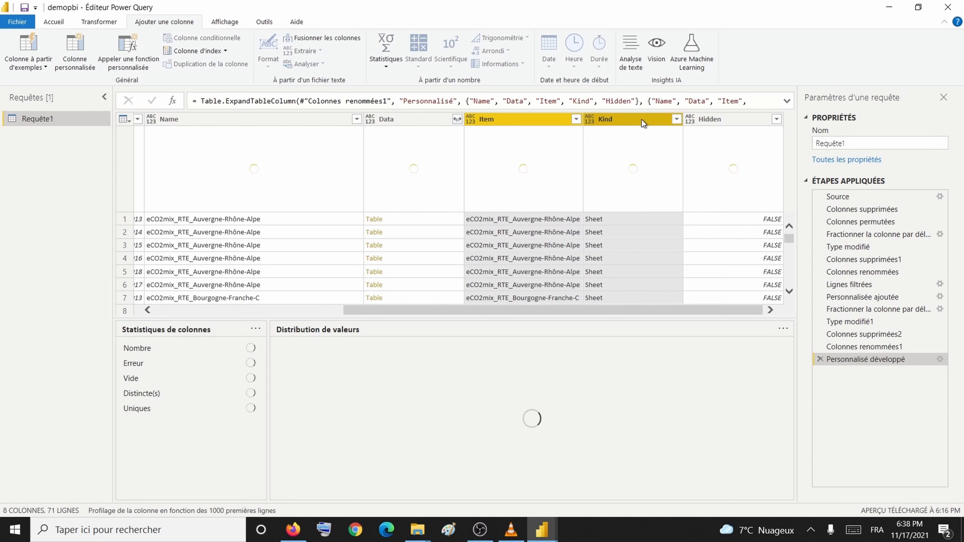
pyautogui.keyDown('shift'); pyautogui.click(729, 124); pyautogui.keyUp('shift')
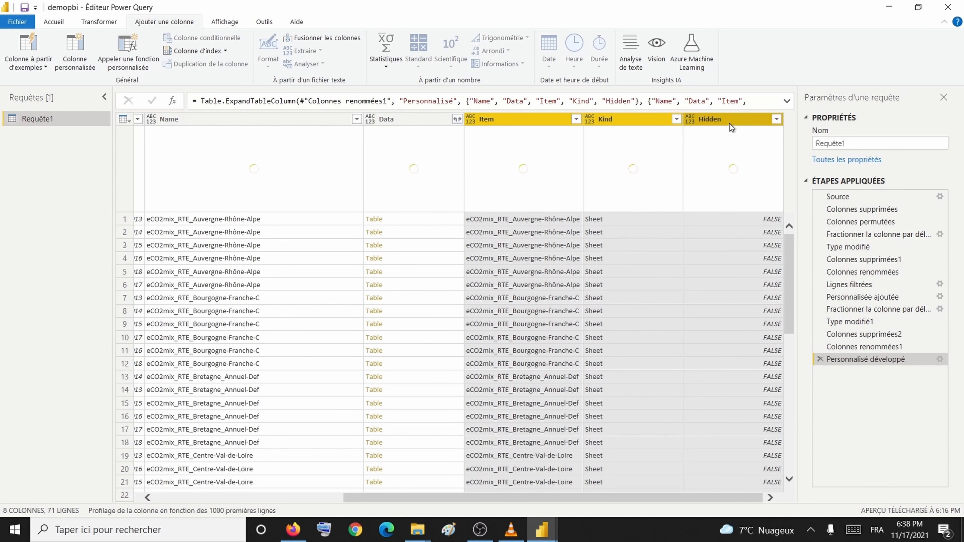
pyautogui.rightClick(729, 124)
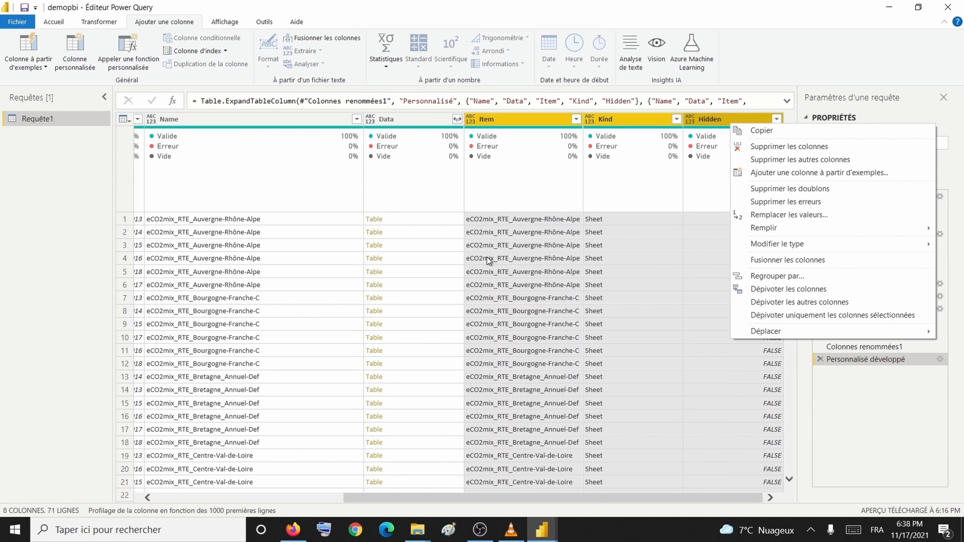
pyautogui.click(676, 120)
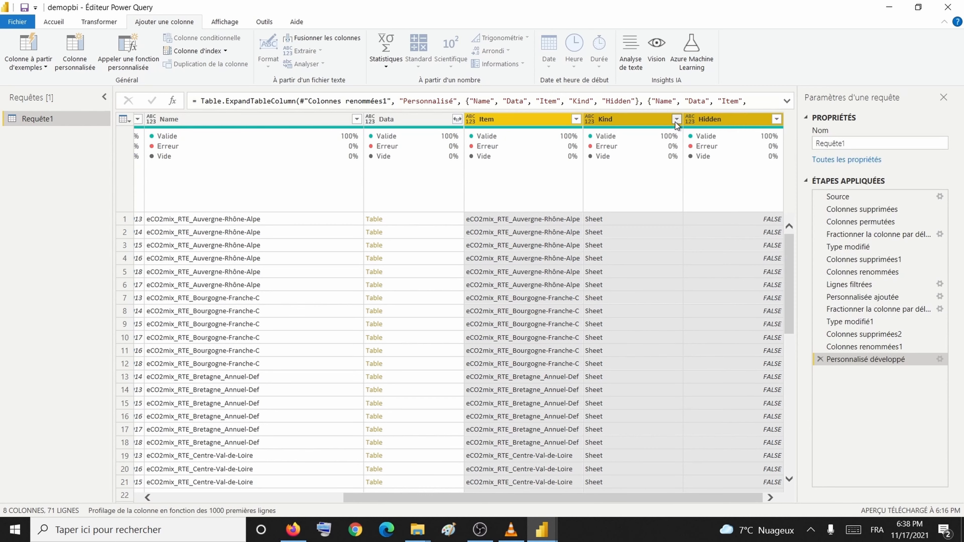
pyautogui.click(676, 121)
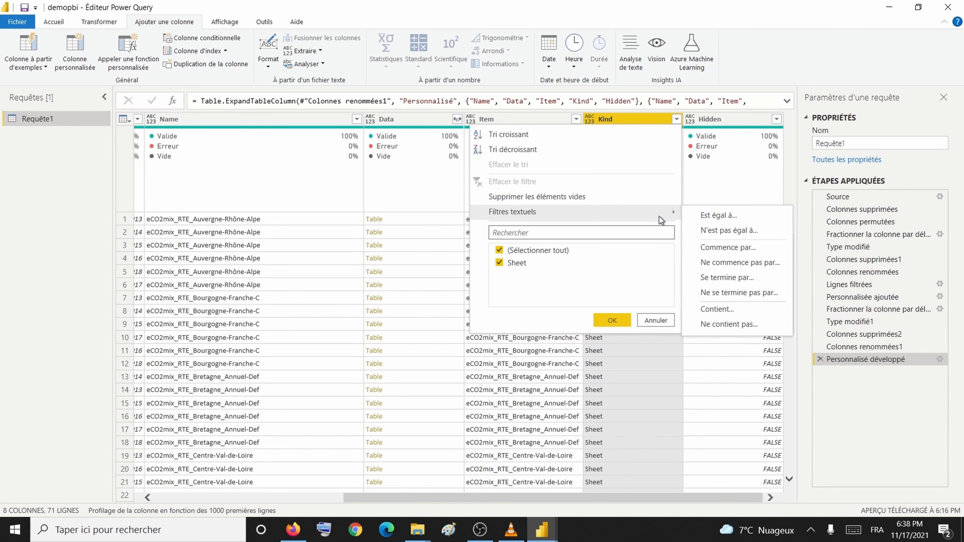
# Step: Filter the Kind column to rows beginning with 'Sh'
pyautogui.moveTo(655, 217)
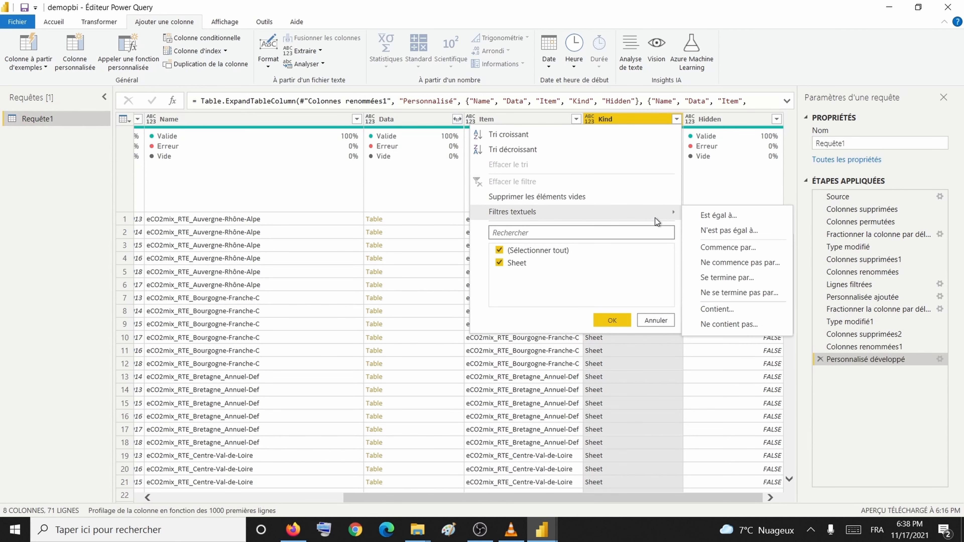
pyautogui.click(720, 248)
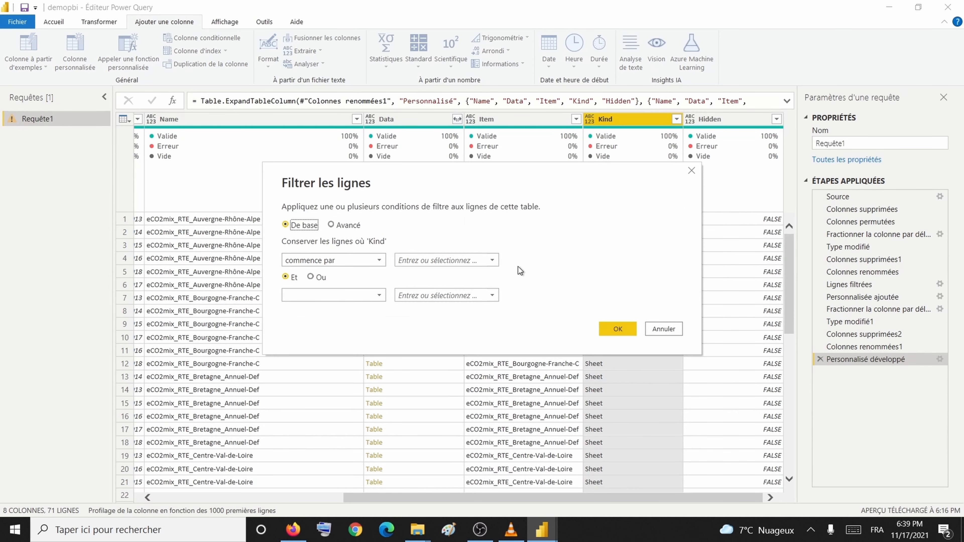
pyautogui.click(443, 261)
pyautogui.write('Sh')
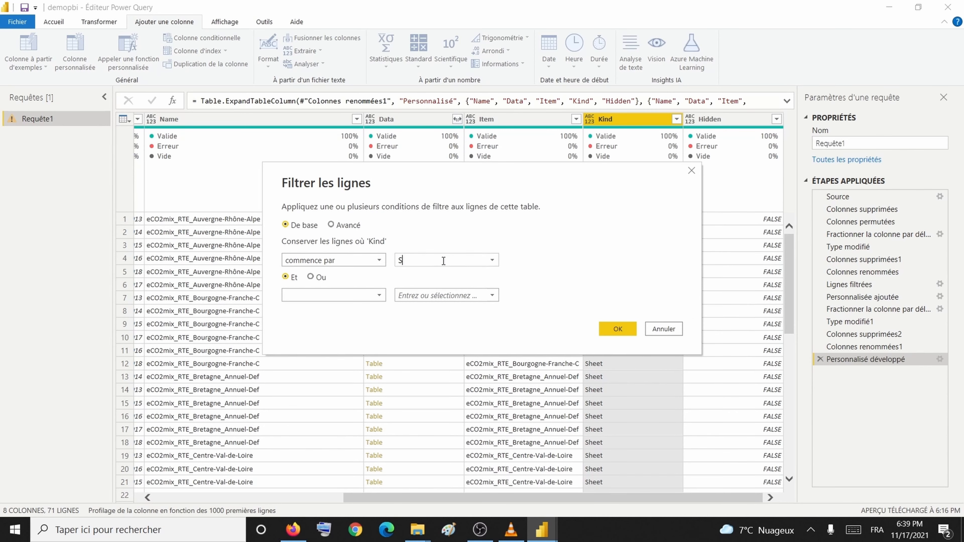
pyautogui.click(609, 322)
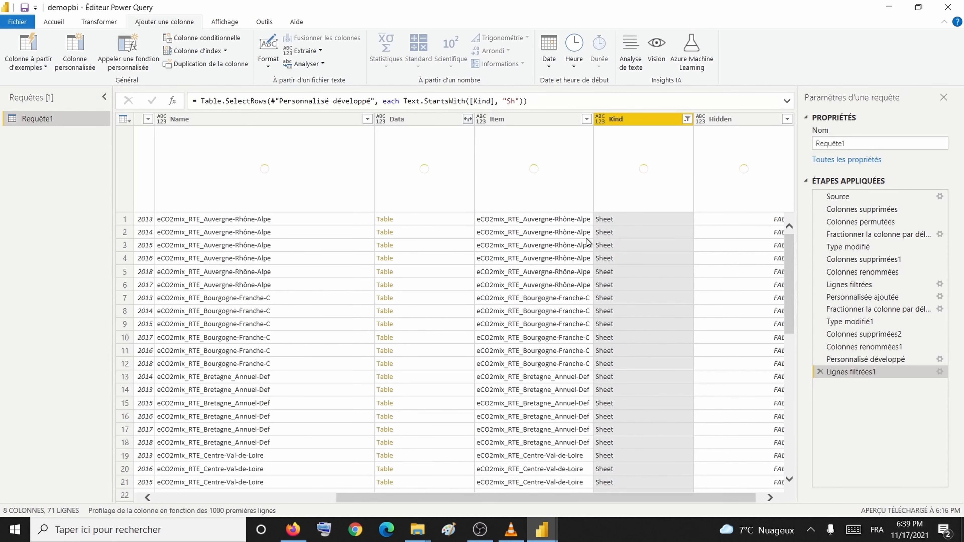
# Step: Delete the Personnalisé développé and Lignes filtrées1 steps from Étapes appliquées
pyautogui.click(586, 120)
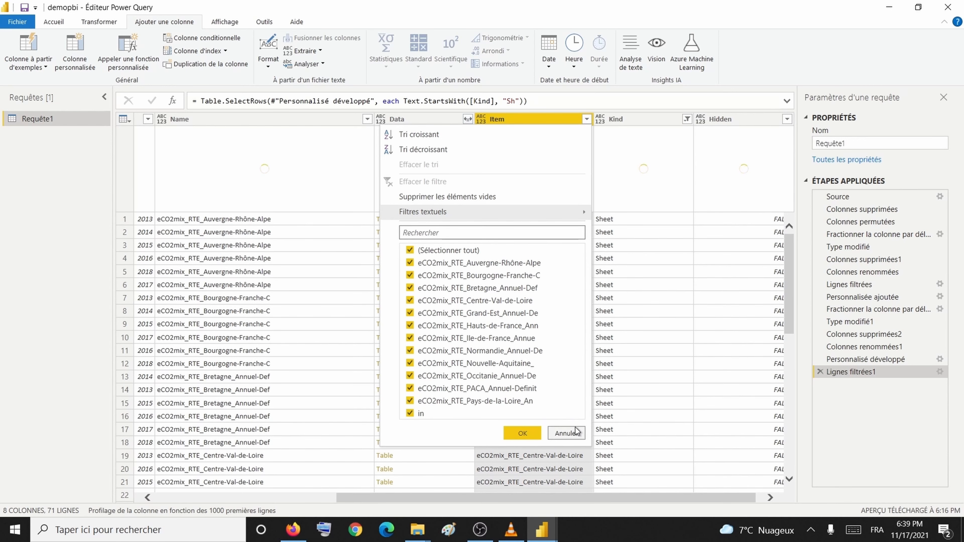
pyautogui.click(566, 433)
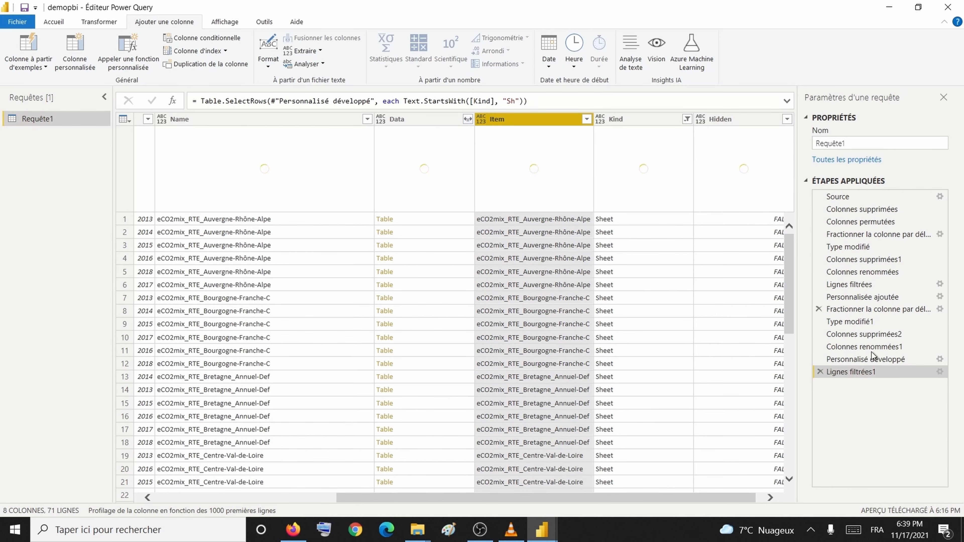
pyautogui.click(818, 358)
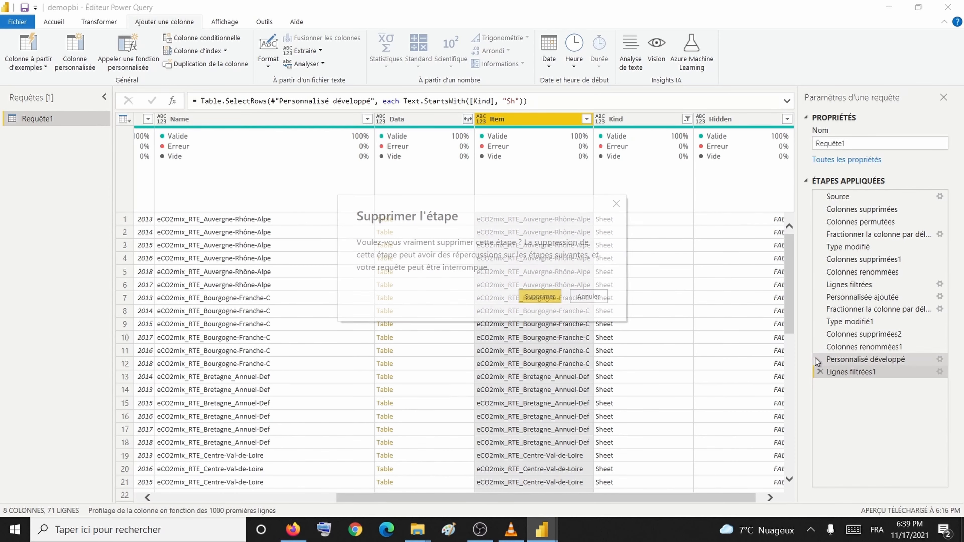
pyautogui.click(551, 298)
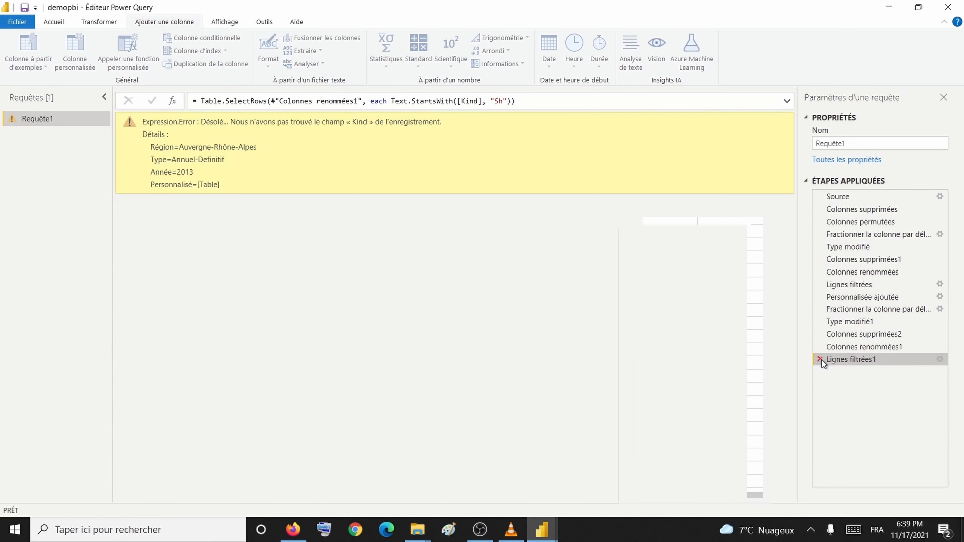
pyautogui.click(821, 359)
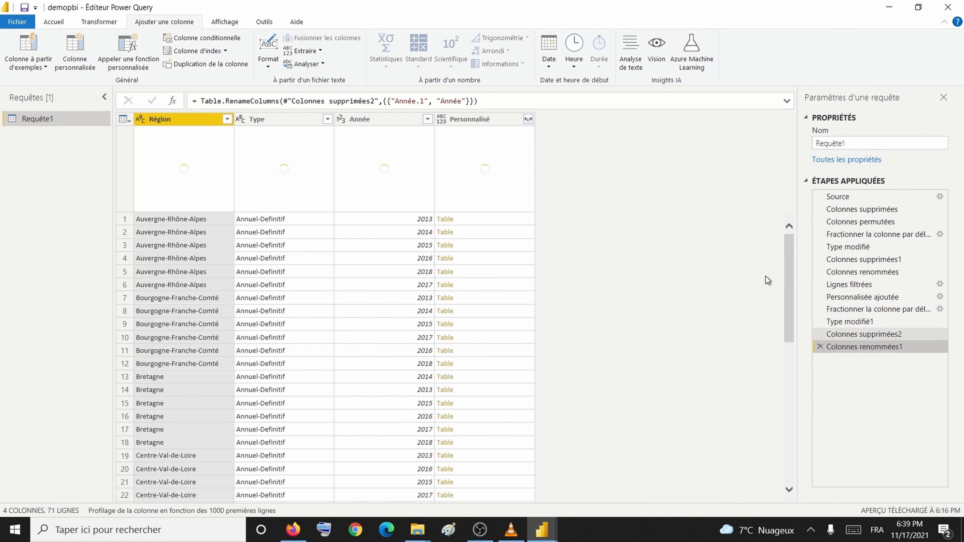
# Step: Re-expand Personnalisé and filter the Item column to keep only 'in'
pyautogui.click(527, 118)
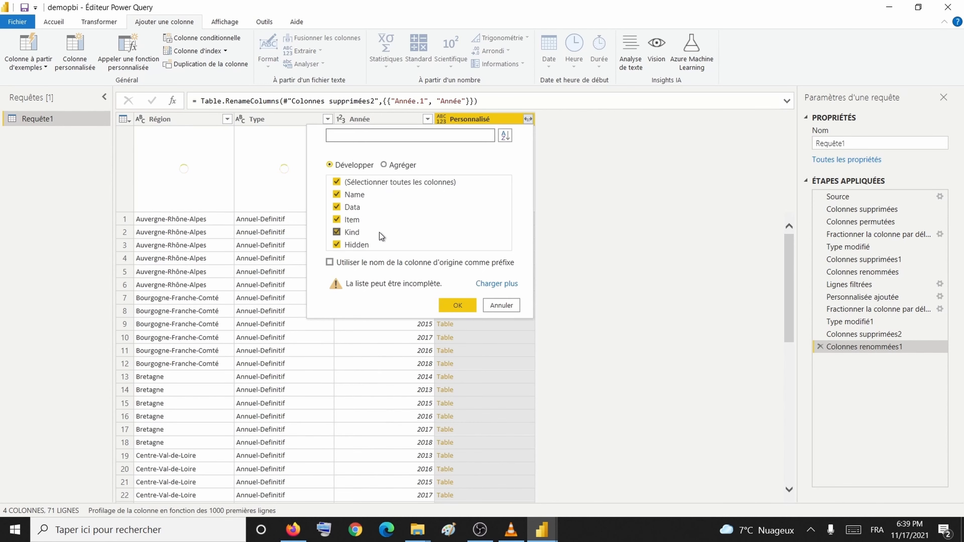
pyautogui.click(456, 305)
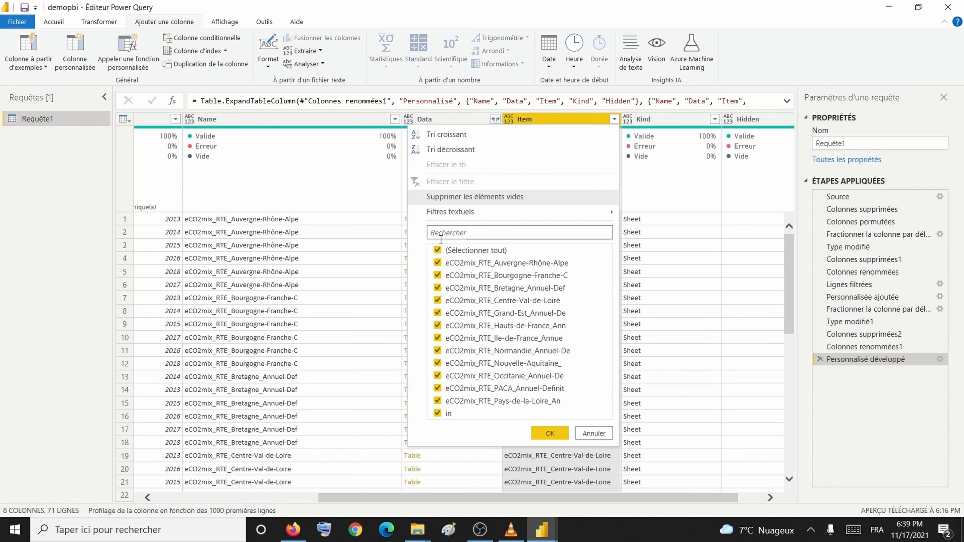
pyautogui.click(437, 250)
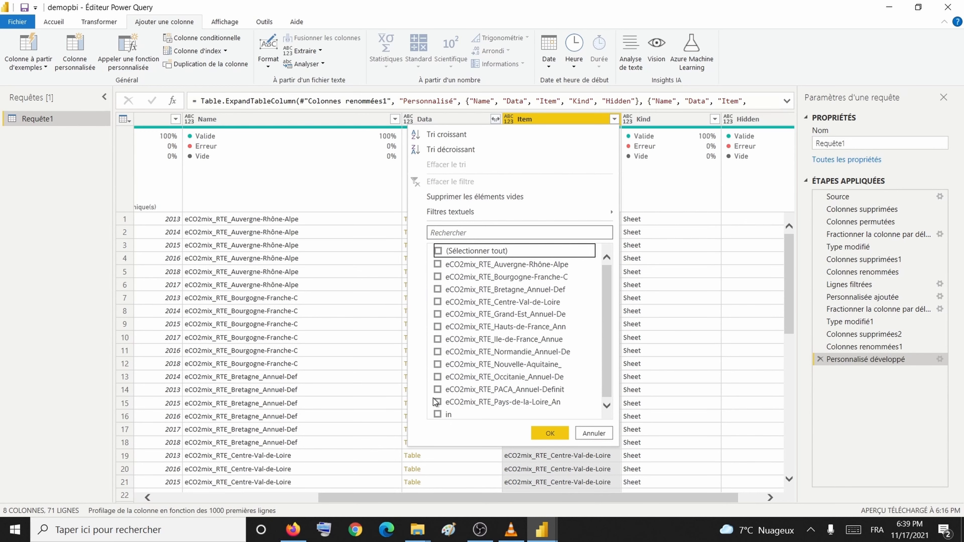
pyautogui.click(437, 414)
pyautogui.click(549, 432)
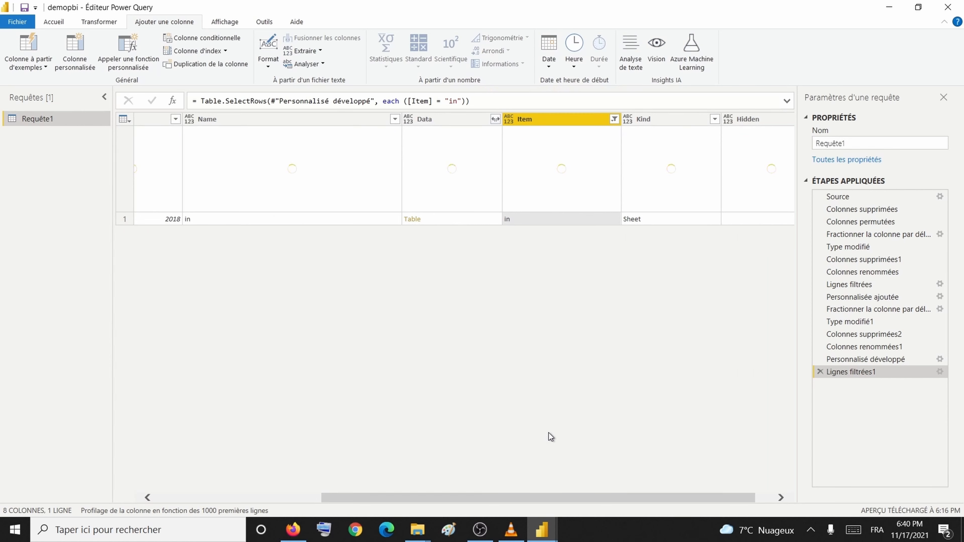
# Step: Delete the Item filter step to restore all 71 rows
pyautogui.hscroll(-5, 548, 433)
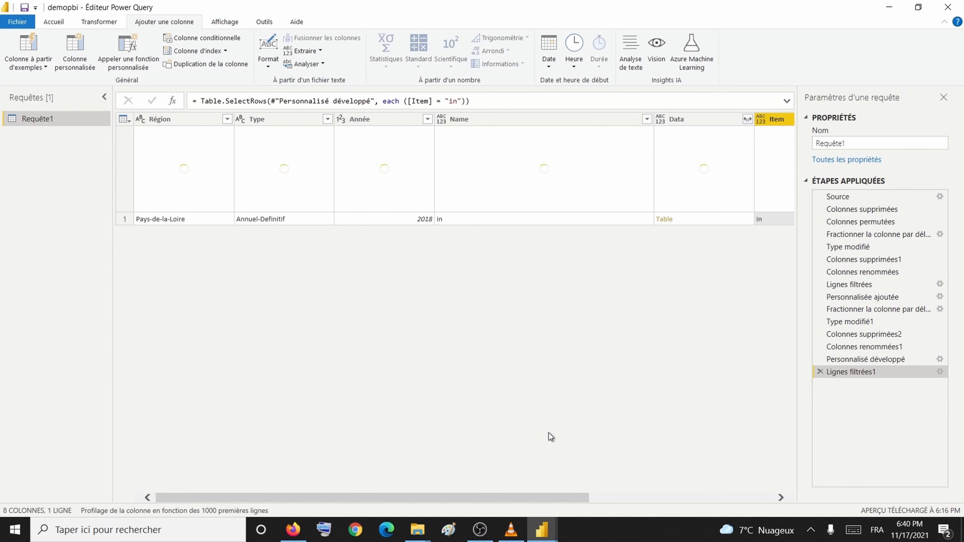
pyautogui.hscroll(5, 551, 436)
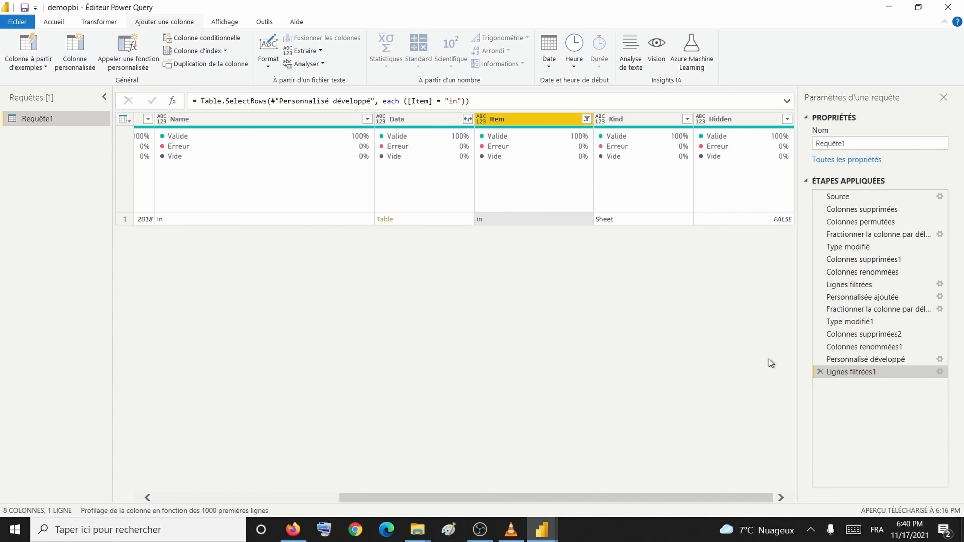
pyautogui.click(820, 372)
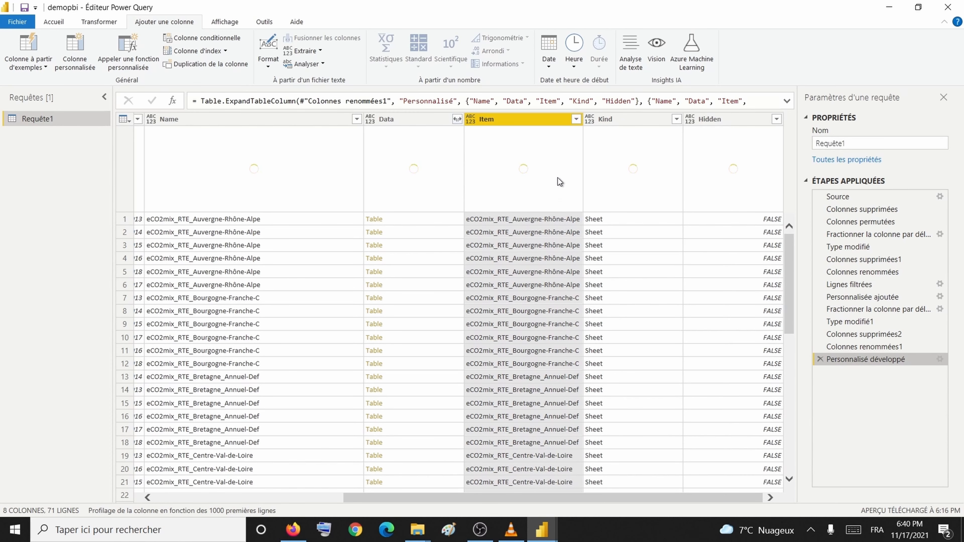
# Step: Remove the Item, Kind and Hidden columns
pyautogui.keyDown('ctrl'); pyautogui.click(627, 124); pyautogui.keyUp('ctrl')
pyautogui.keyDown('ctrl'); pyautogui.click(741, 120); pyautogui.keyUp('ctrl')
pyautogui.rightClick(741, 120)
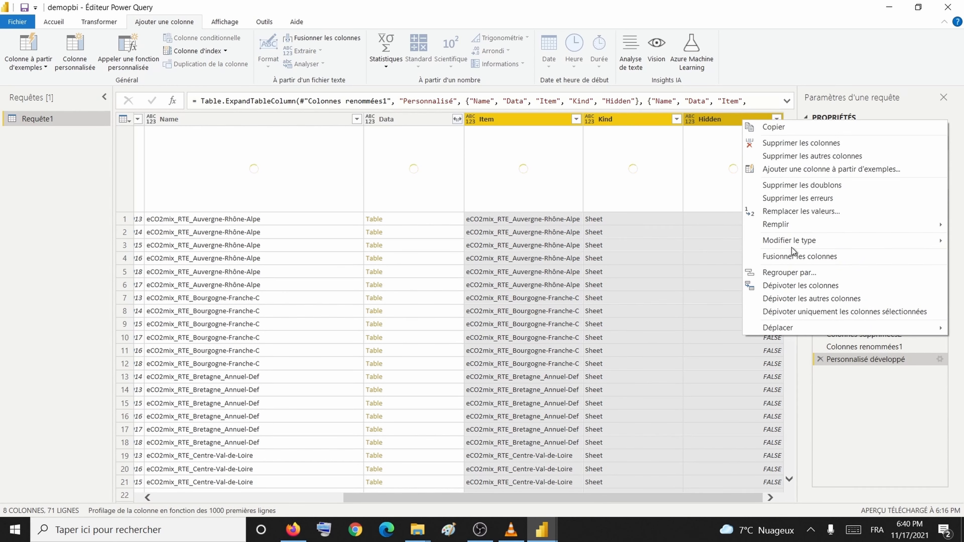
pyautogui.click(821, 144)
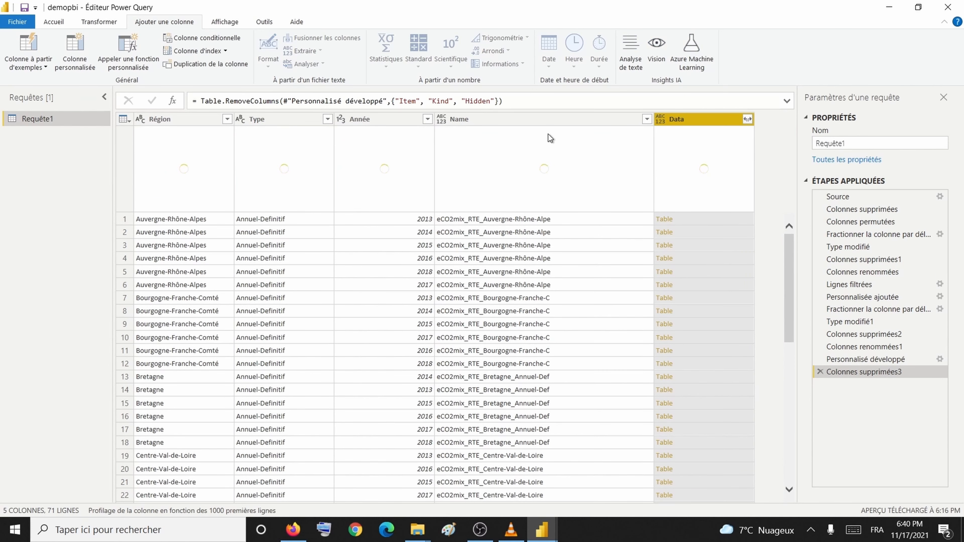
# Step: Delete the Name column and open the Data column's expand options
pyautogui.click(552, 122)
pyautogui.rightClick(552, 123)
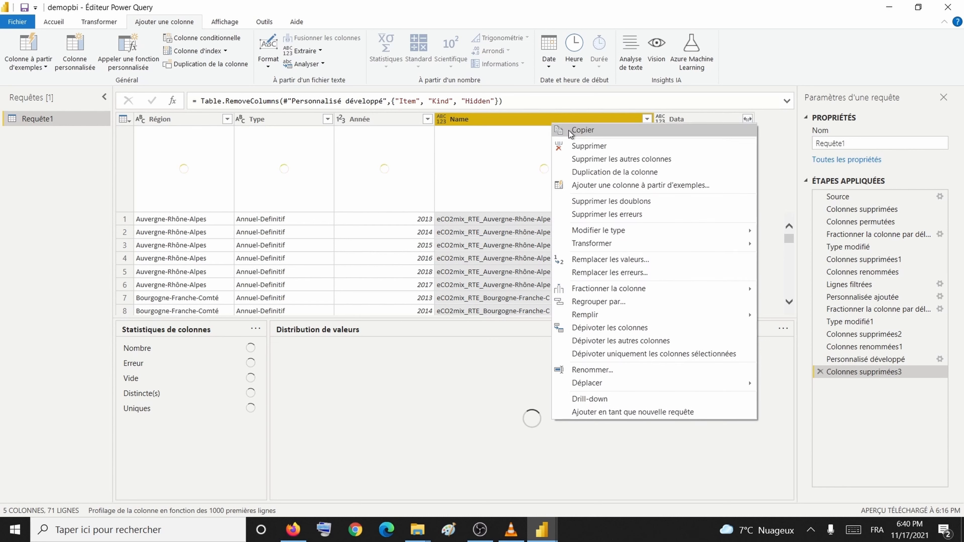
pyautogui.click(581, 147)
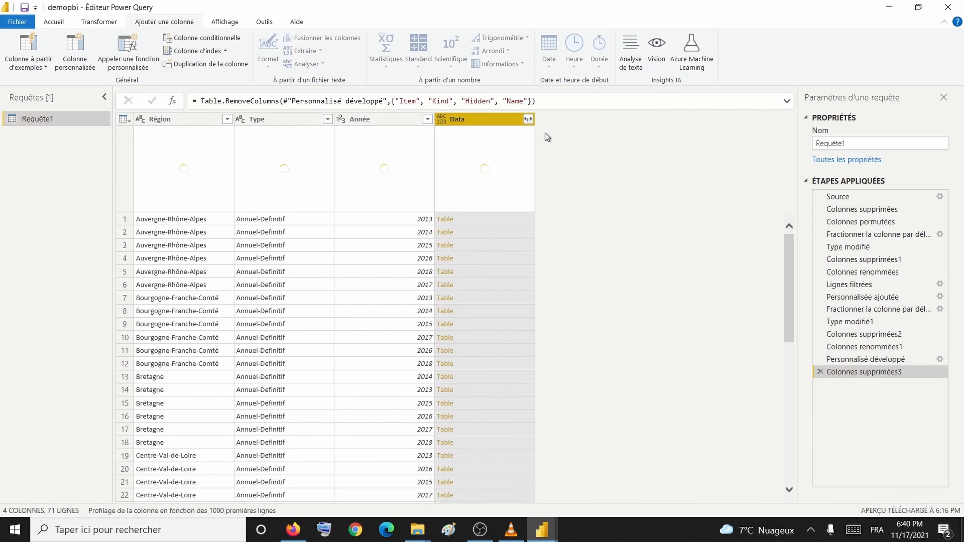
pyautogui.click(528, 124)
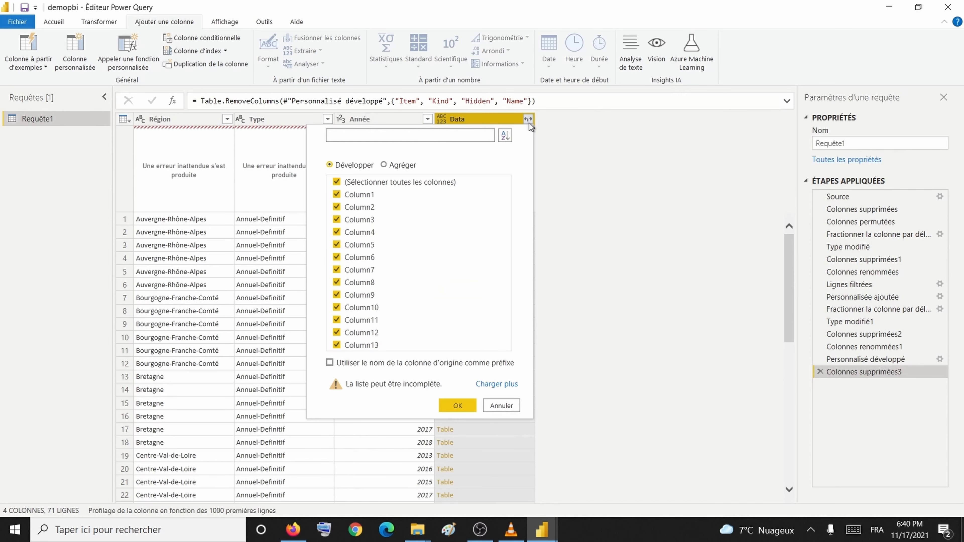
# Step: Expand Data into Column1 through Column13 and scroll across the new columns
pyautogui.click(452, 408)
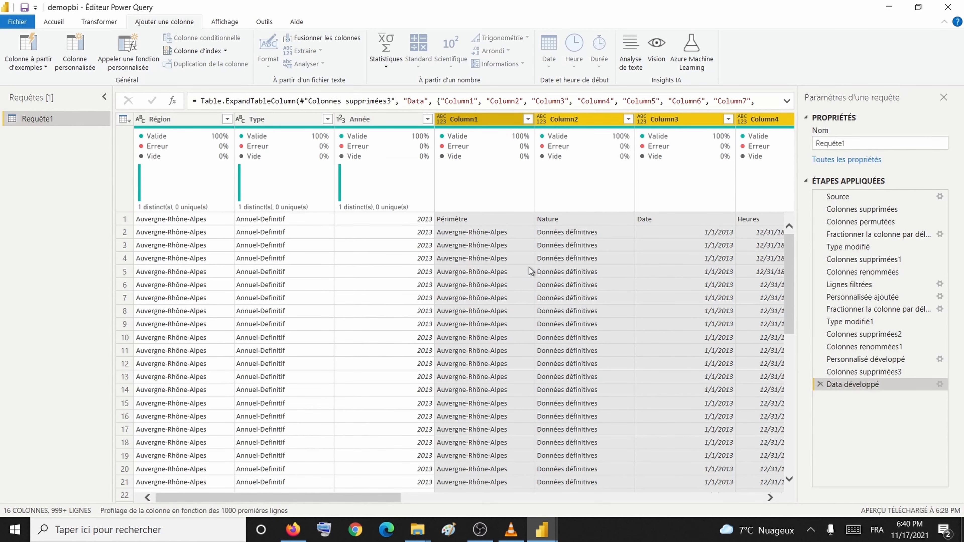
pyautogui.hscroll(10, 529, 266)
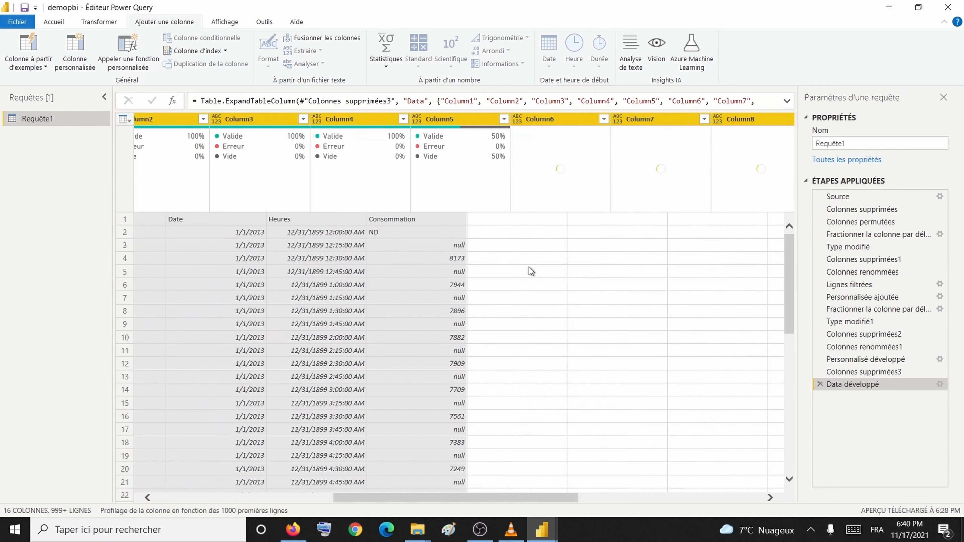
pyautogui.hscroll(1, 529, 267)
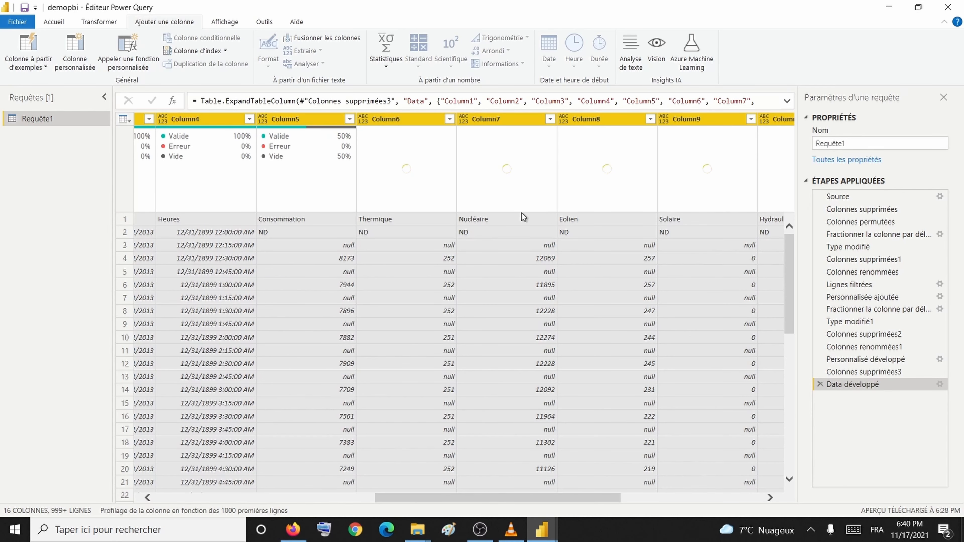
pyautogui.hscroll(5, 531, 220)
pyautogui.hscroll(3, 531, 220)
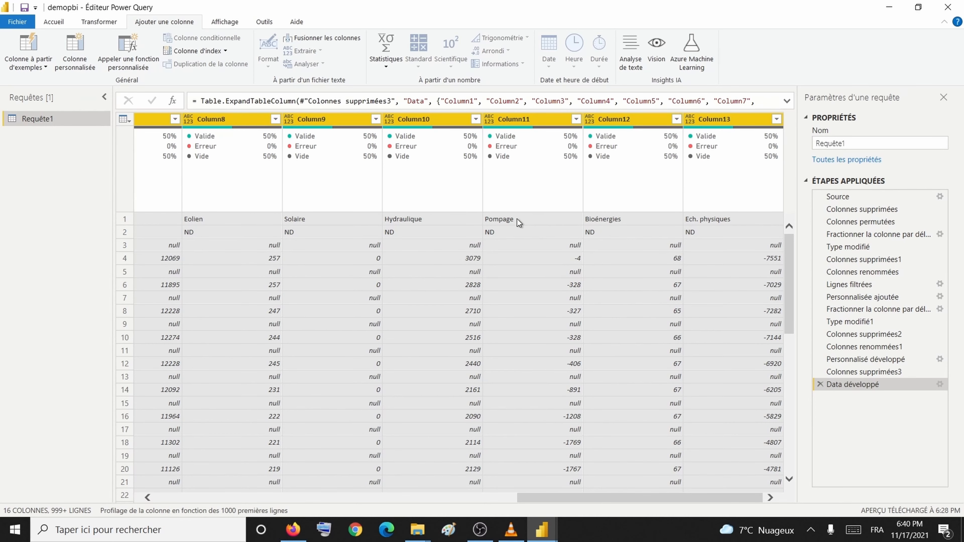
pyautogui.hscroll(-10, 516, 218)
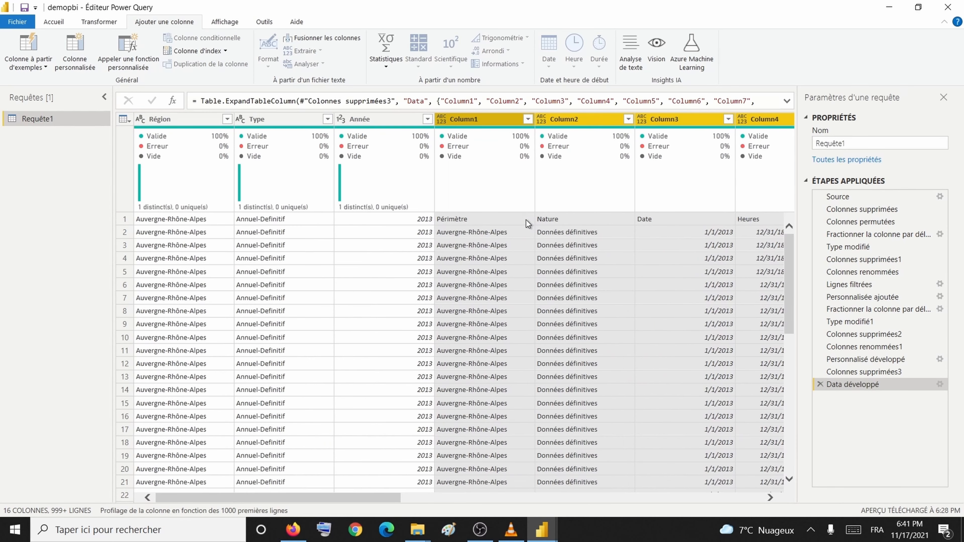
pyautogui.click(54, 22)
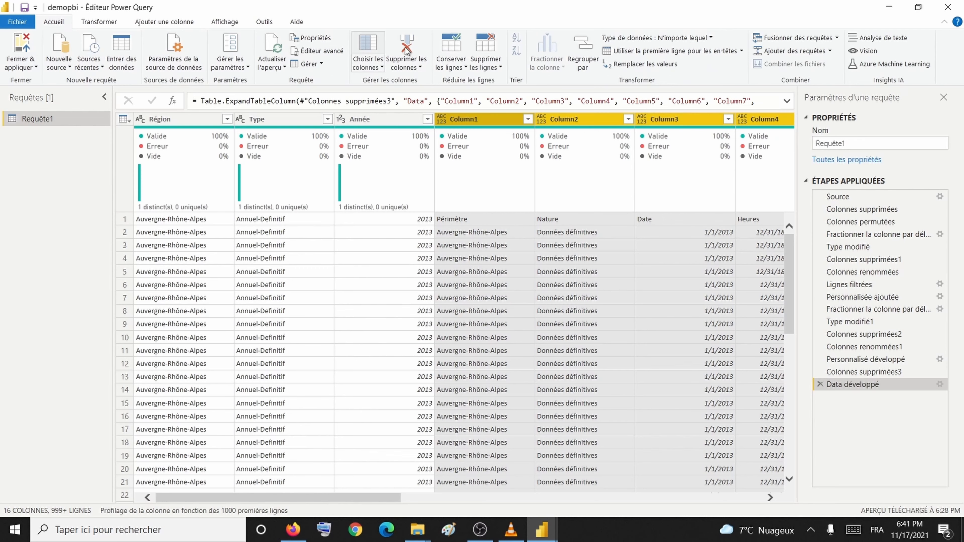
# Step: Promote the first row to headers and rename the first column to Région
pyautogui.click(679, 53)
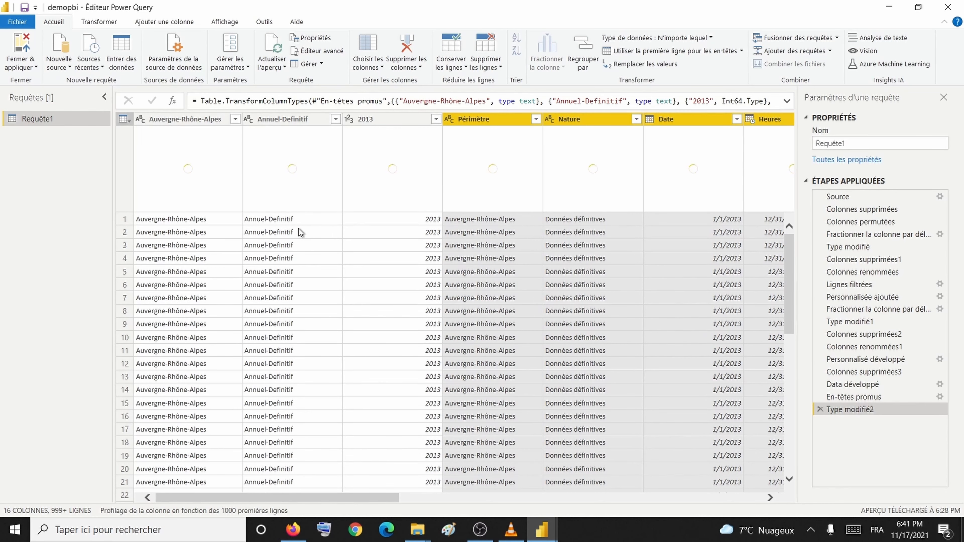
pyautogui.doubleClick(193, 120)
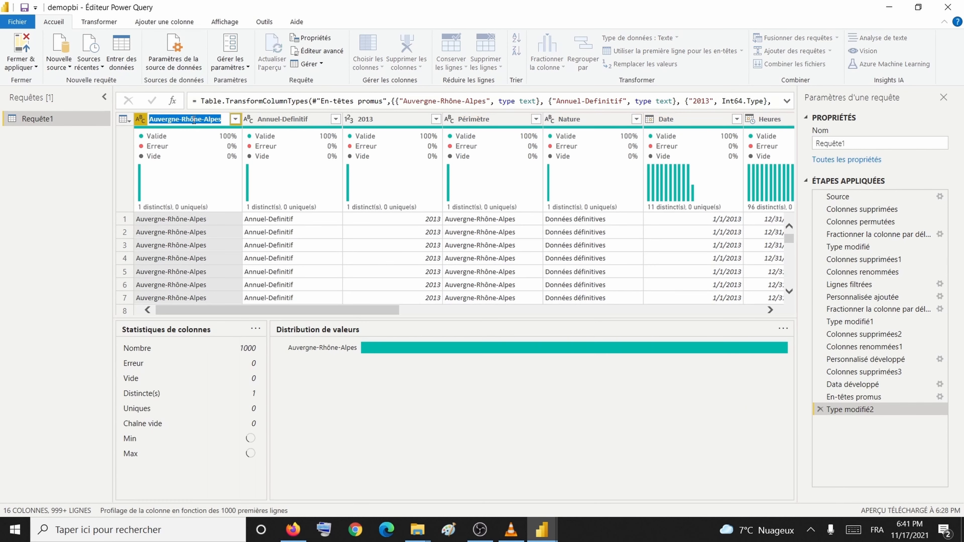
pyautogui.write('Région')
pyautogui.press('Return')
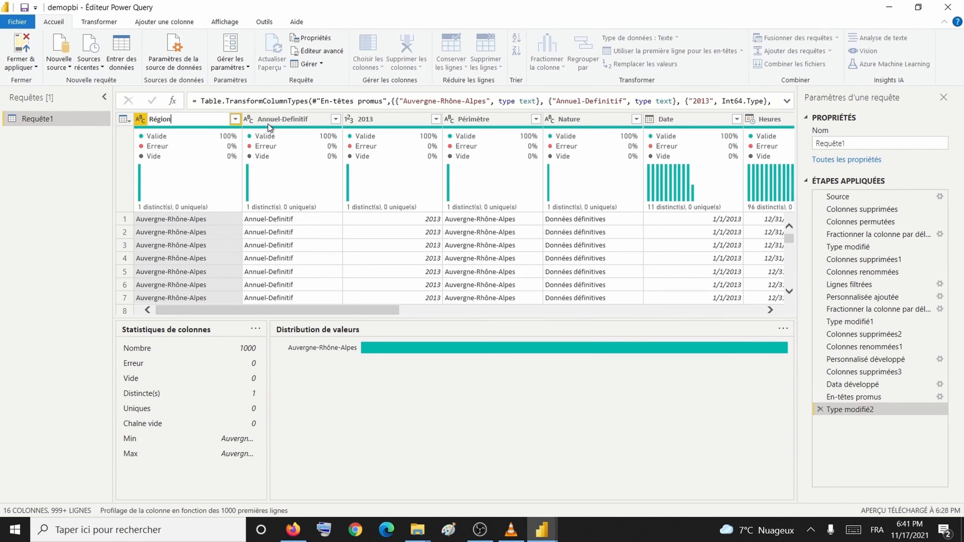
# Step: Rename the Annuel-Definitif and 2013 columns to Type and Année
pyautogui.click(270, 122)
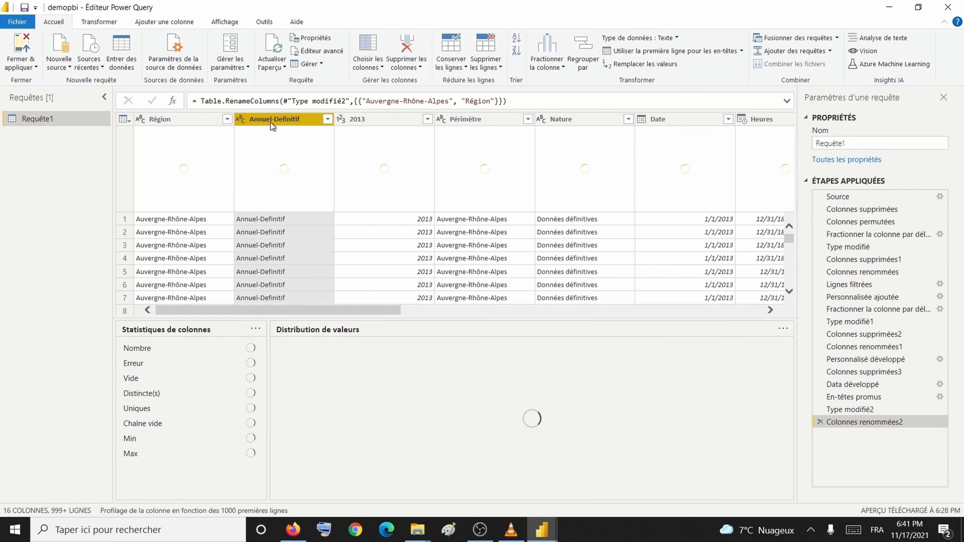
pyautogui.doubleClick(298, 124)
pyautogui.write('Type')
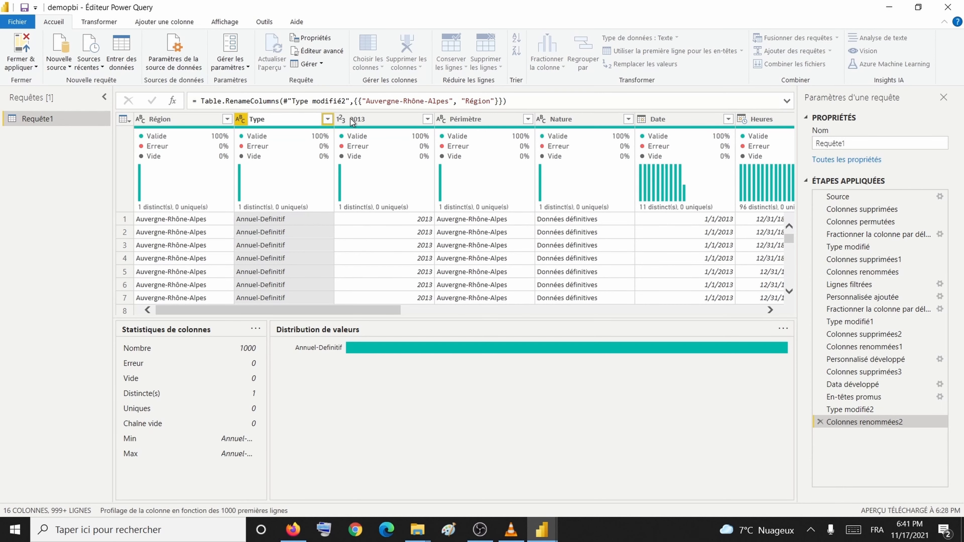
pyautogui.press('Return')
pyautogui.doubleClick(362, 119)
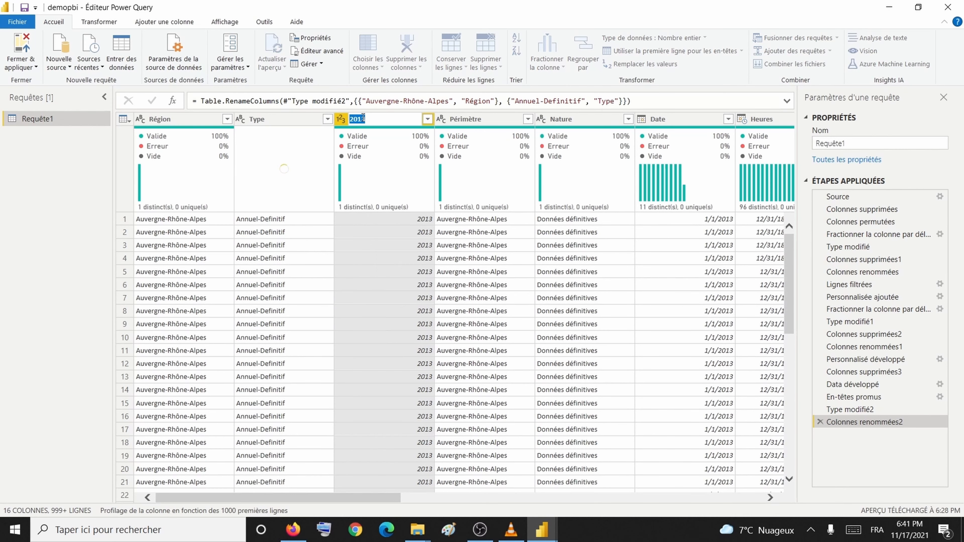
pyautogui.write('Année')
pyautogui.press('Return')
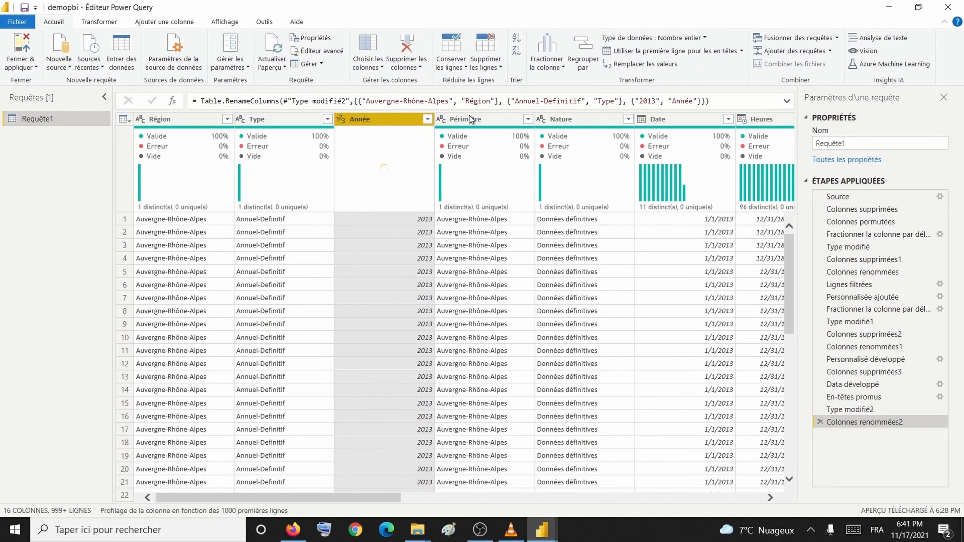
pyautogui.click(503, 119)
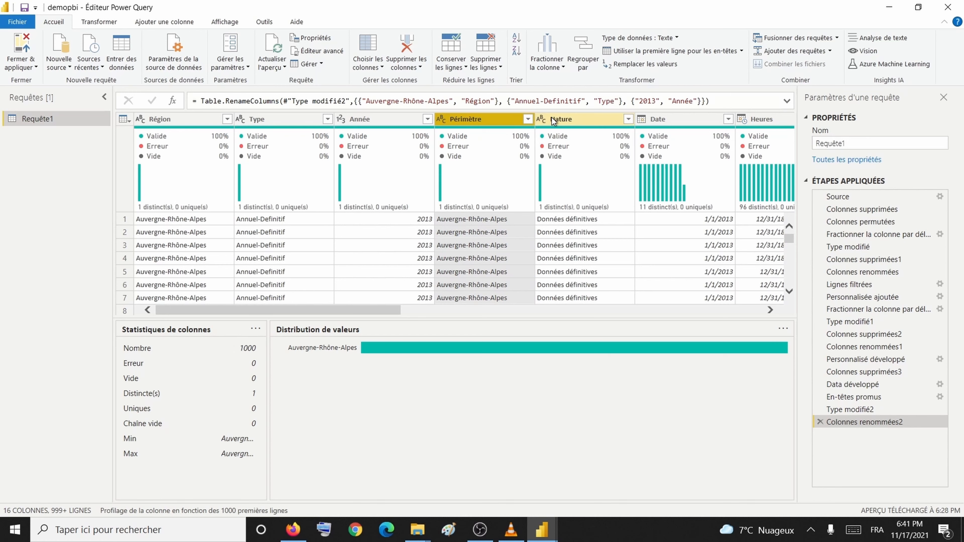
# Step: Inspect the value profiles of the Nature and Date columns
pyautogui.click(598, 119)
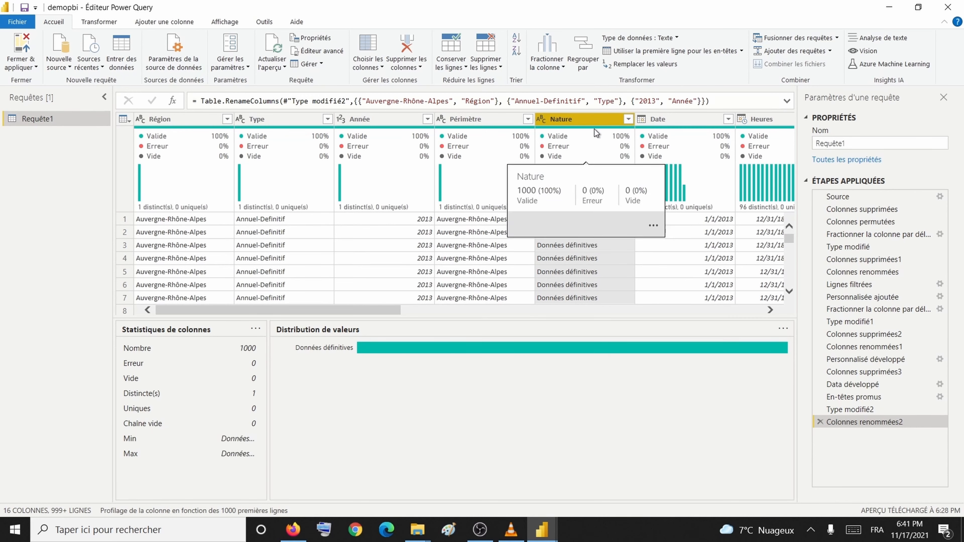
pyautogui.click(666, 122)
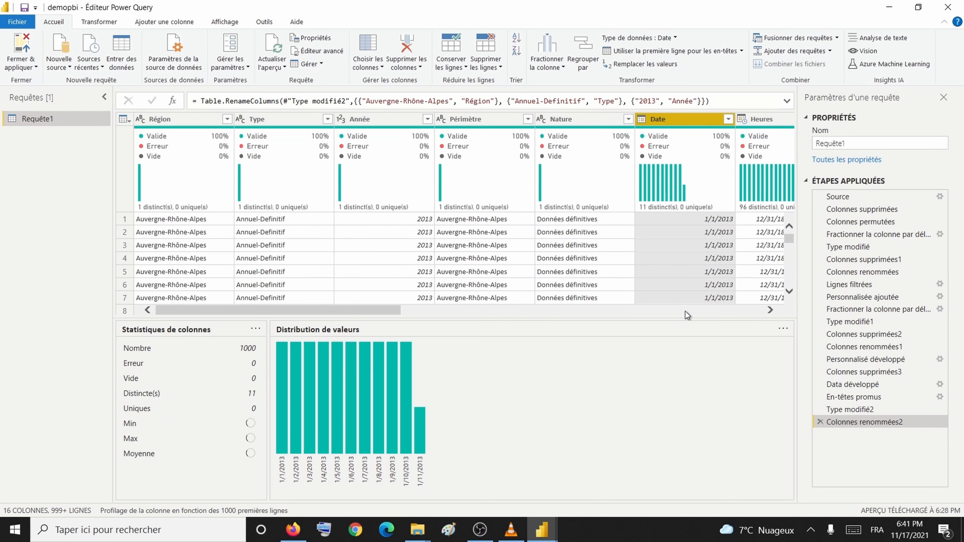
pyautogui.moveTo(355, 311); pyautogui.dragTo(478, 317)
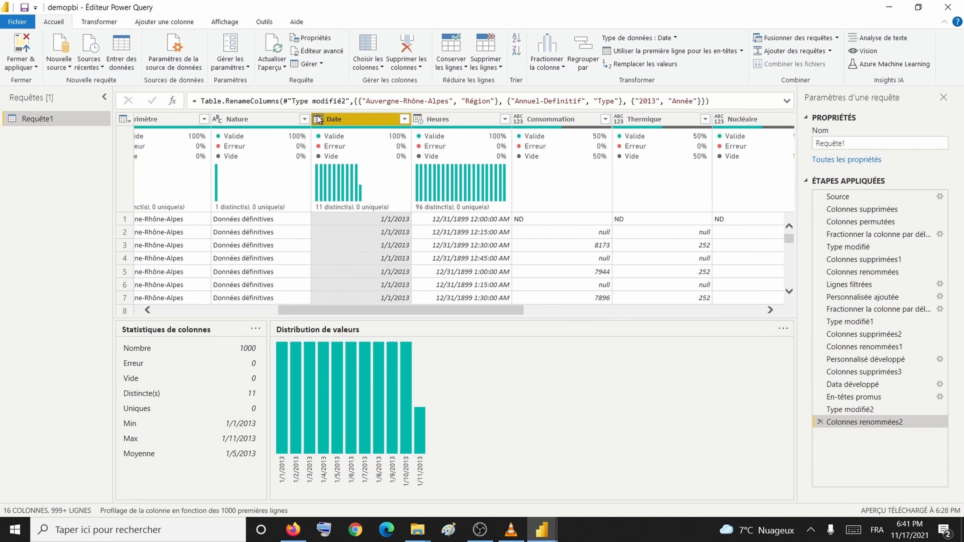
# Step: Change the Heures column's data type to Heure (time), giving 96 distinct times
pyautogui.click(318, 119)
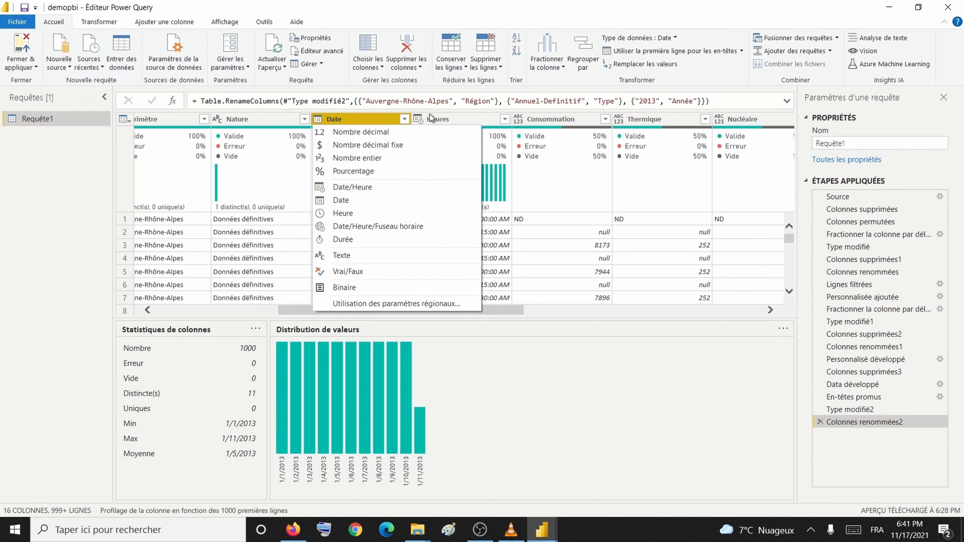
pyautogui.click(420, 119)
pyautogui.click(446, 213)
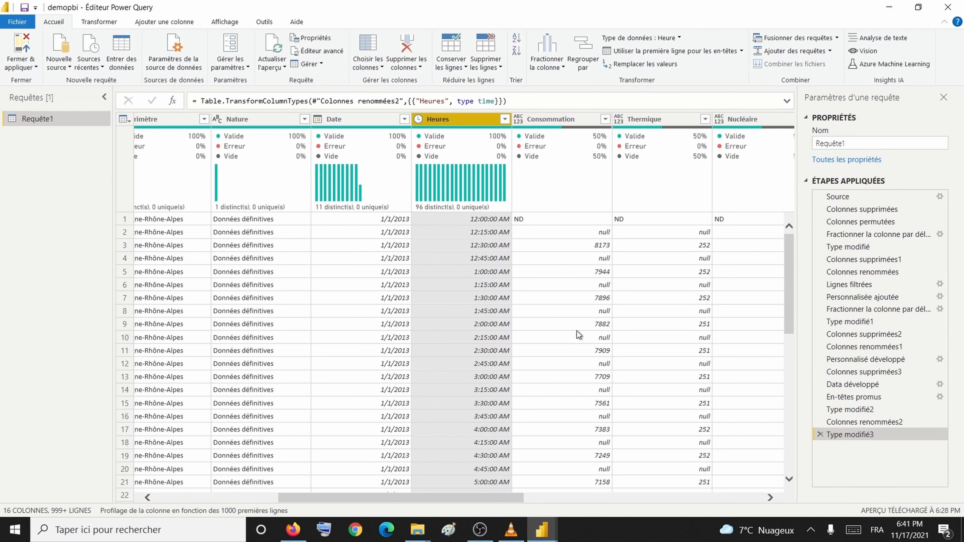
pyautogui.hscroll(3, 577, 329)
pyautogui.hscroll(3, 579, 333)
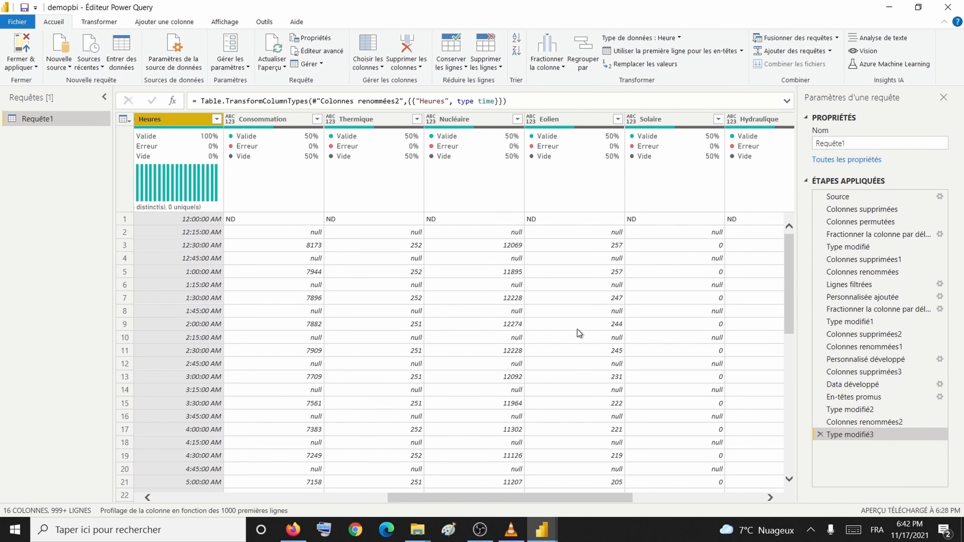
pyautogui.hscroll(-3, 577, 329)
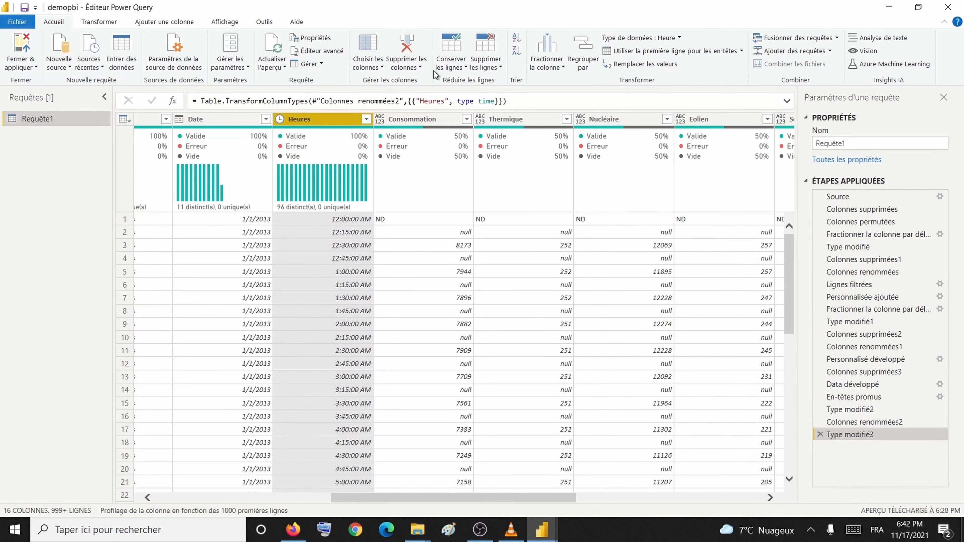
# Step: Uncheck ND in the Consommation filter to exclude those rows
pyautogui.click(466, 120)
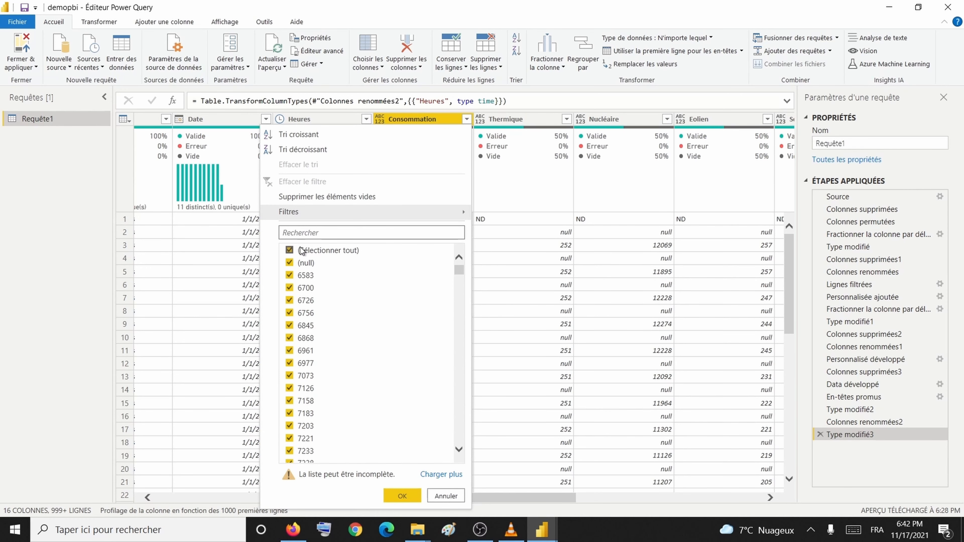
pyautogui.moveTo(461, 268); pyautogui.dragTo(458, 425)
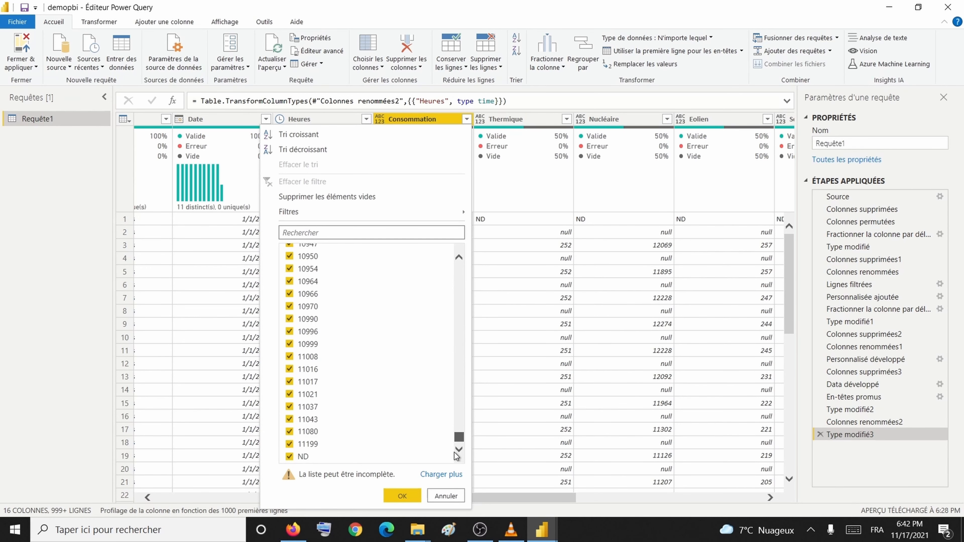
pyautogui.click(290, 457)
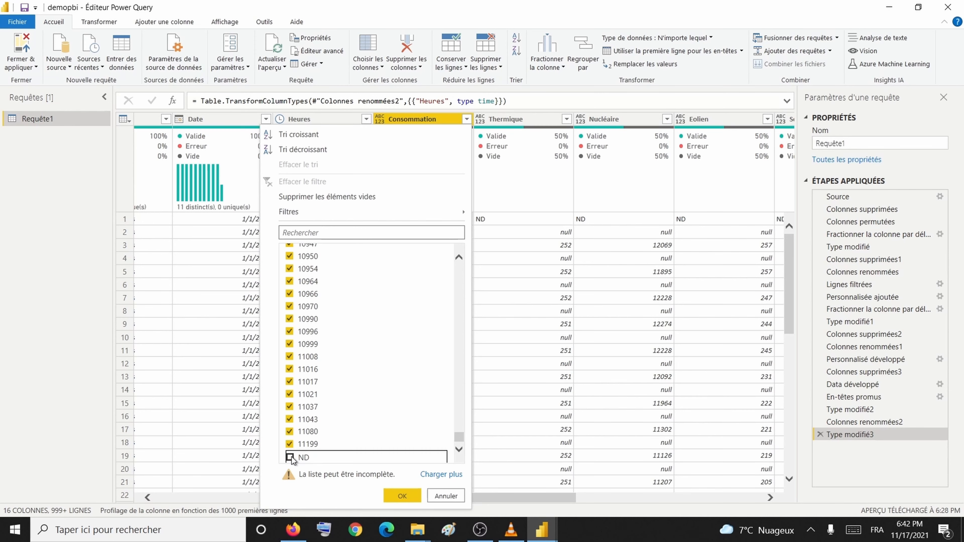
pyautogui.click(410, 495)
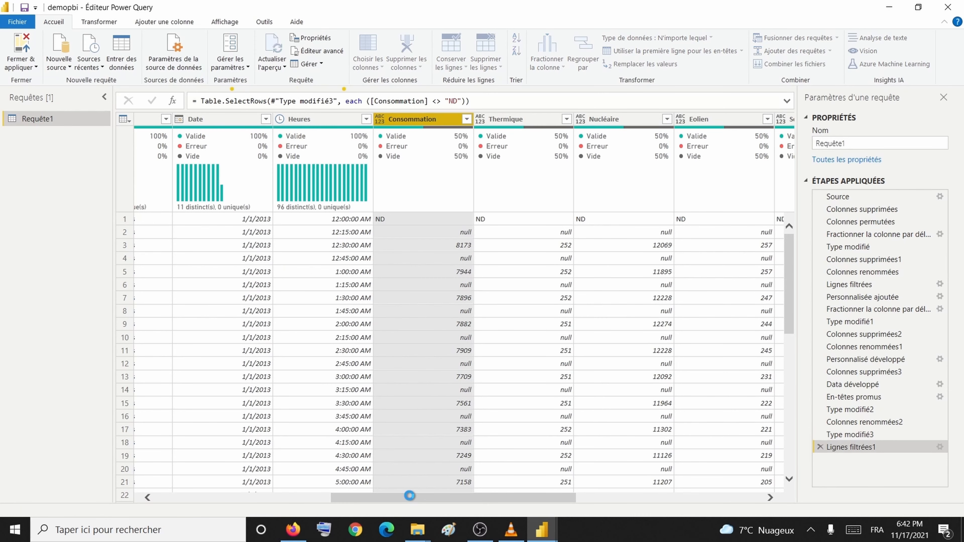
pyautogui.moveTo(412, 500); pyautogui.dragTo(262, 498)
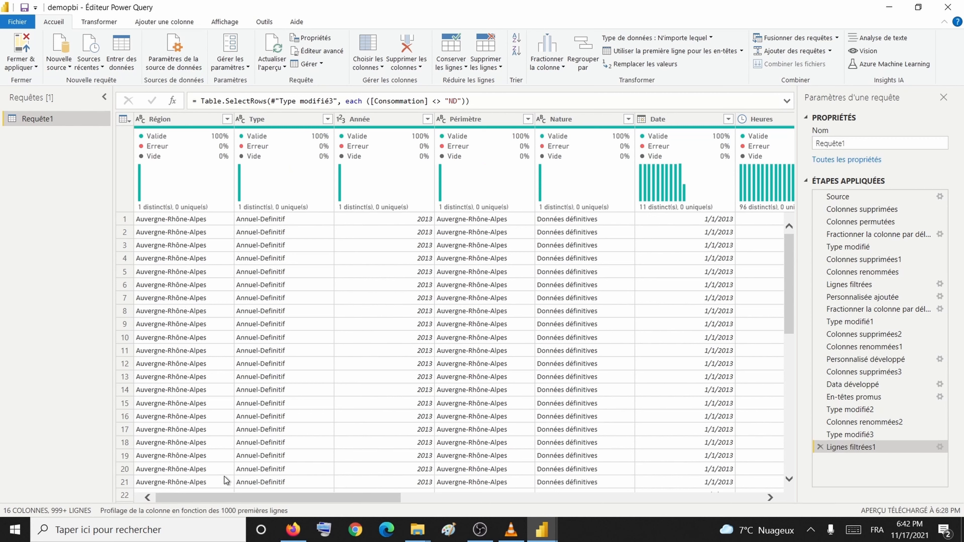
# Step: Rename the query from Requête1 to Consolidé, then use Fermer & appliquer
pyautogui.doubleClick(862, 145)
pyautogui.write('Consolidé')
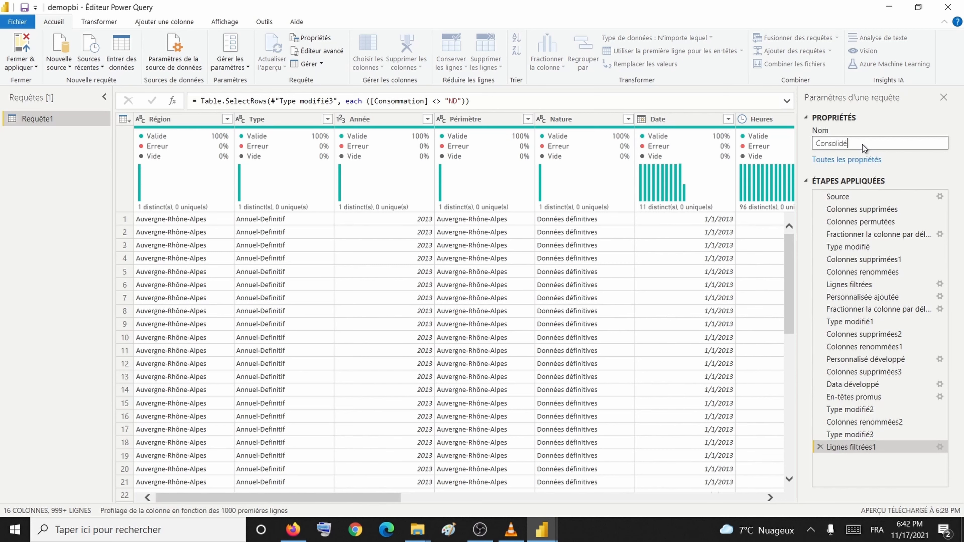
pyautogui.press('Return')
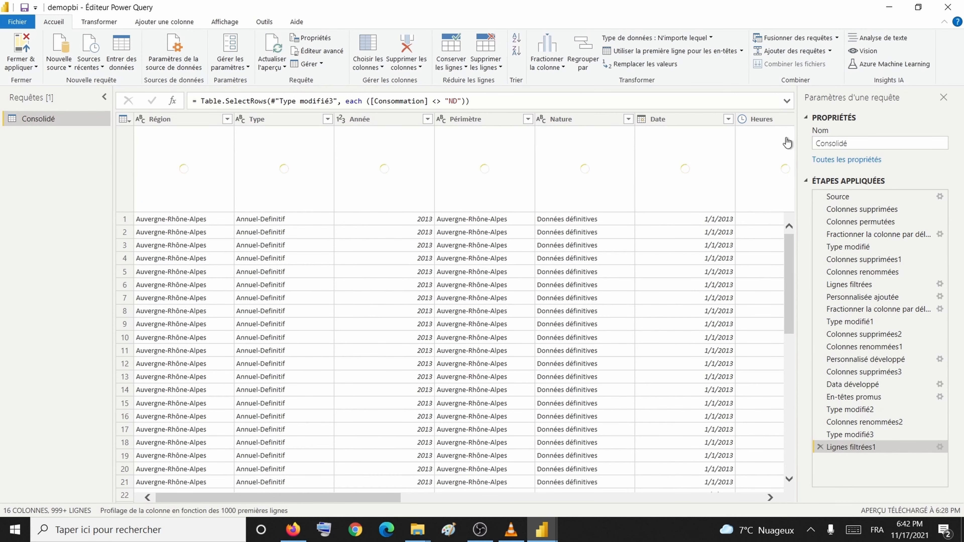
pyautogui.click(28, 69)
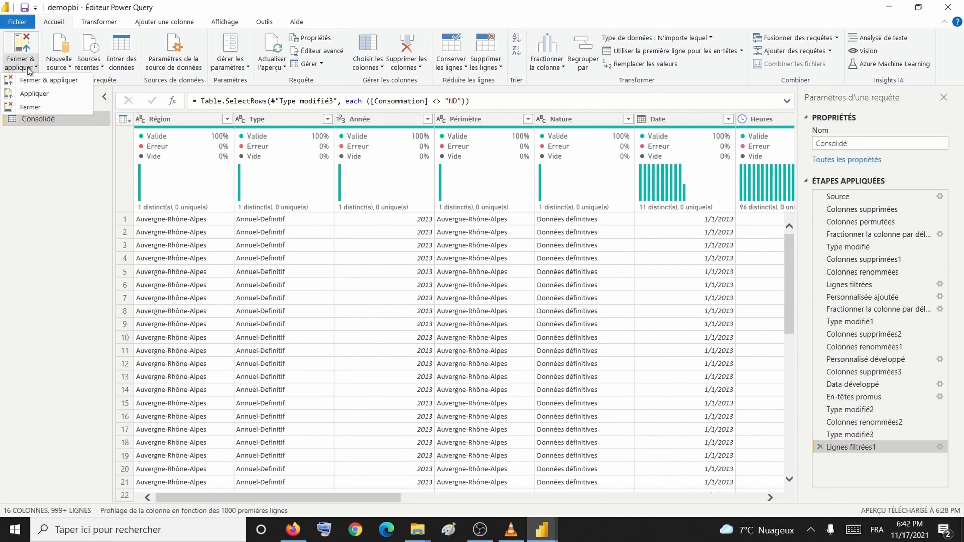
pyautogui.click(38, 80)
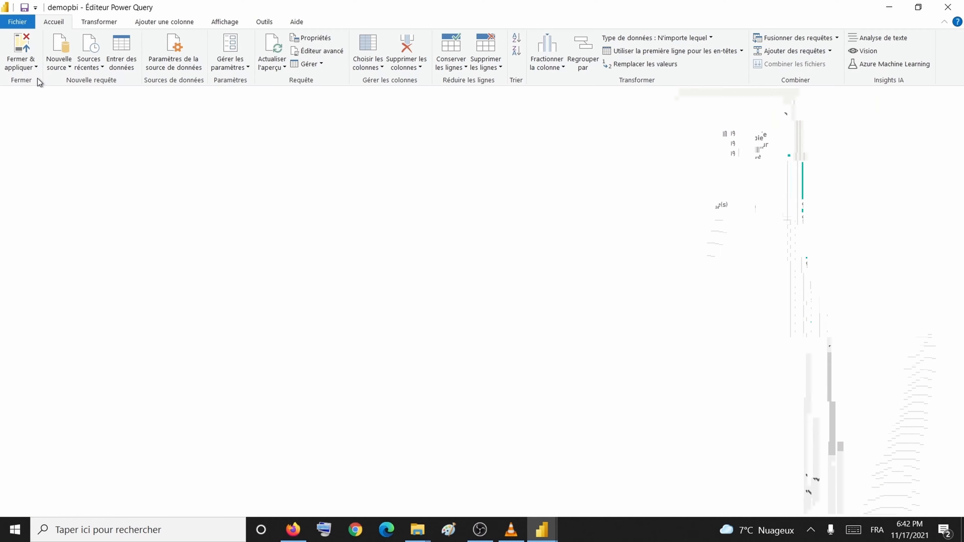
# Step: Bring the Power BI Desktop report window forward while Consolidé loads
pyautogui.click(538, 533)
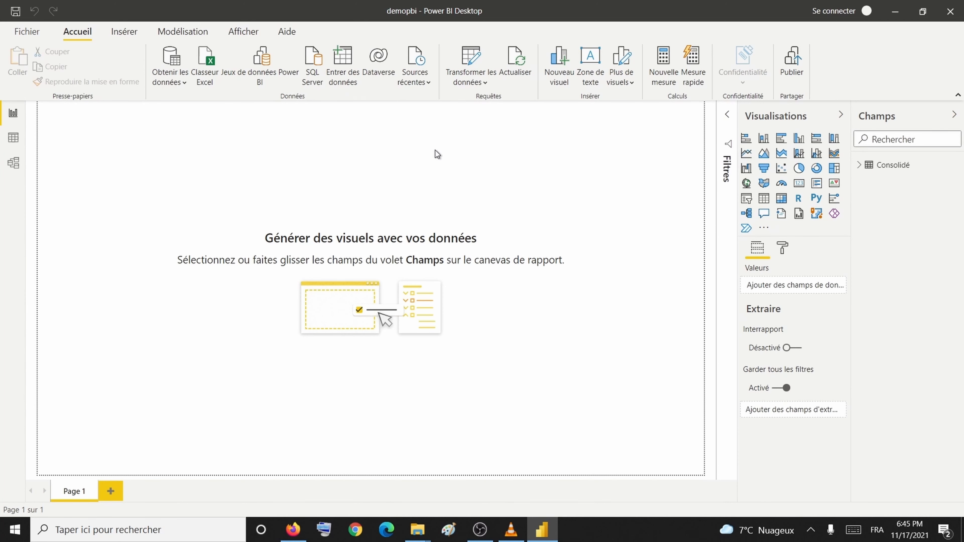
# Step: Open the Power Query editor from Transformer les données
pyautogui.click(471, 85)
pyautogui.click(475, 107)
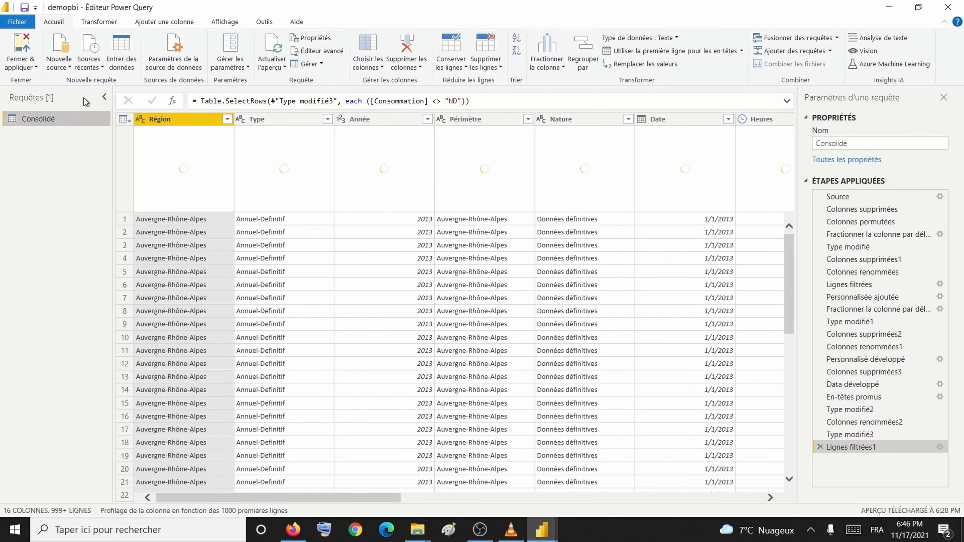
pyautogui.click(104, 98)
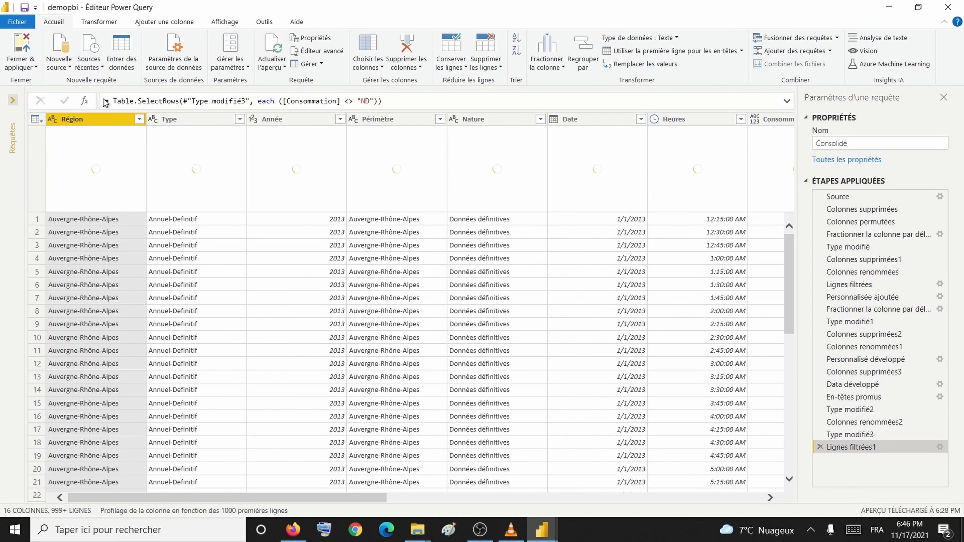
pyautogui.click(12, 99)
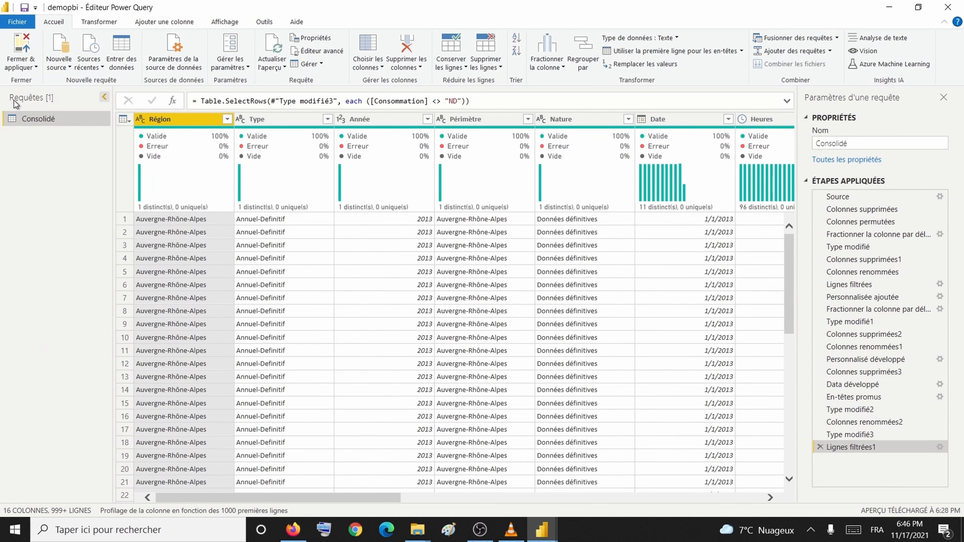
# Step: Return to the report window and view Consolidé's 2,489,121 rows in Data view
pyautogui.click(546, 529)
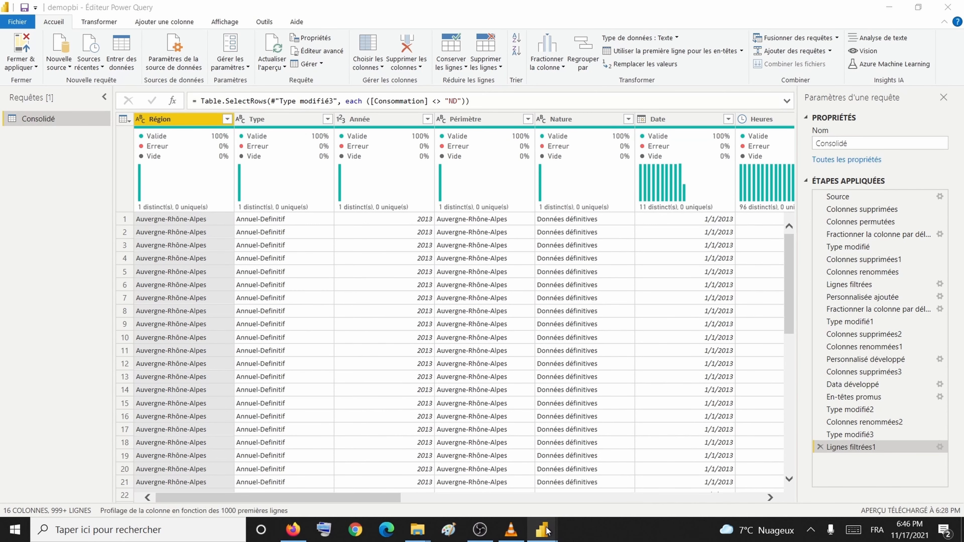
pyautogui.click(513, 476)
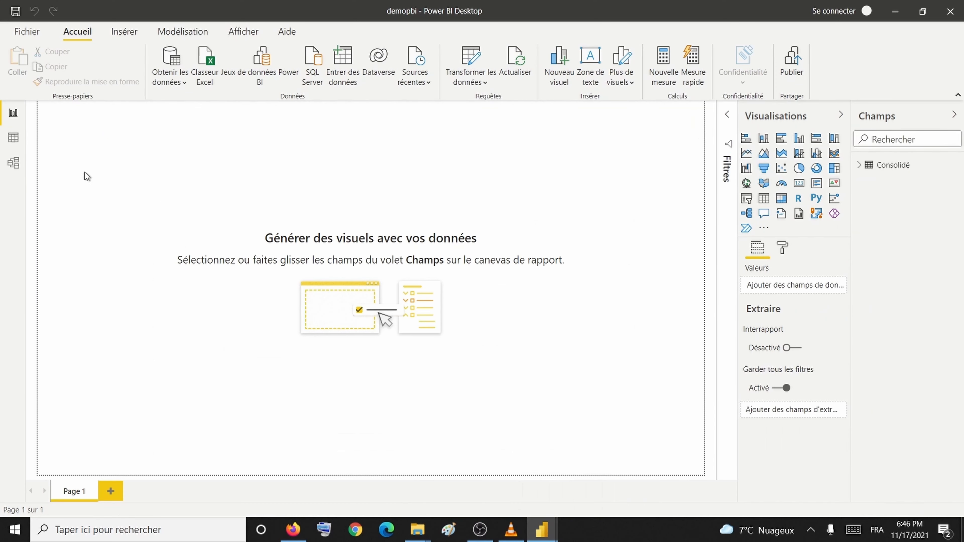
pyautogui.click(8, 141)
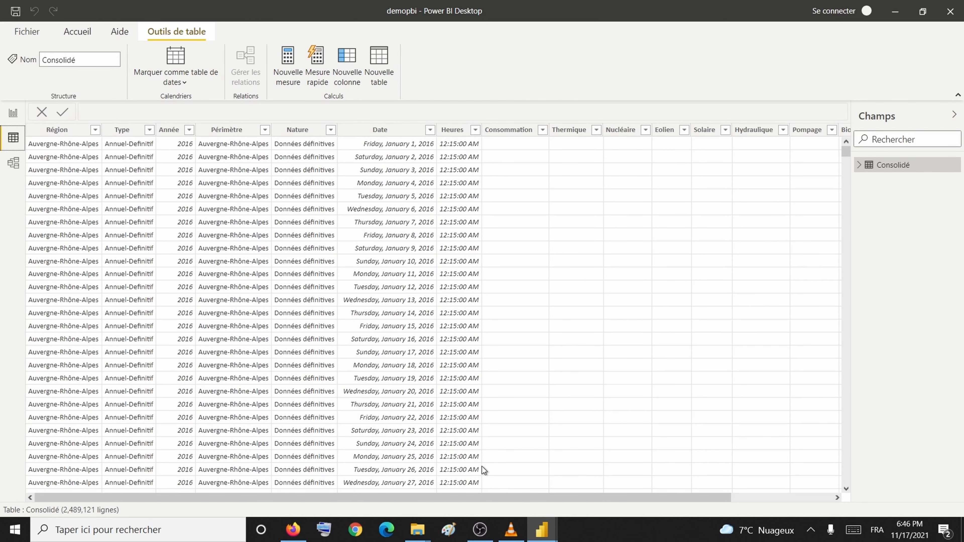
# Step: Check the Thermique and Consommation columns, found typed as Texte, then return to Report view
pyautogui.click(566, 490)
pyautogui.moveTo(669, 499); pyautogui.dragTo(679, 499)
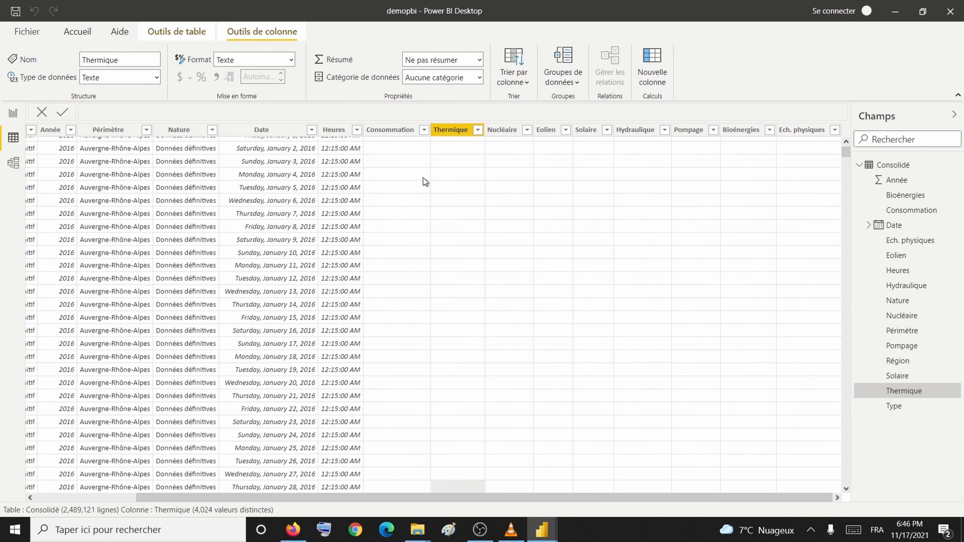
pyautogui.click(477, 130)
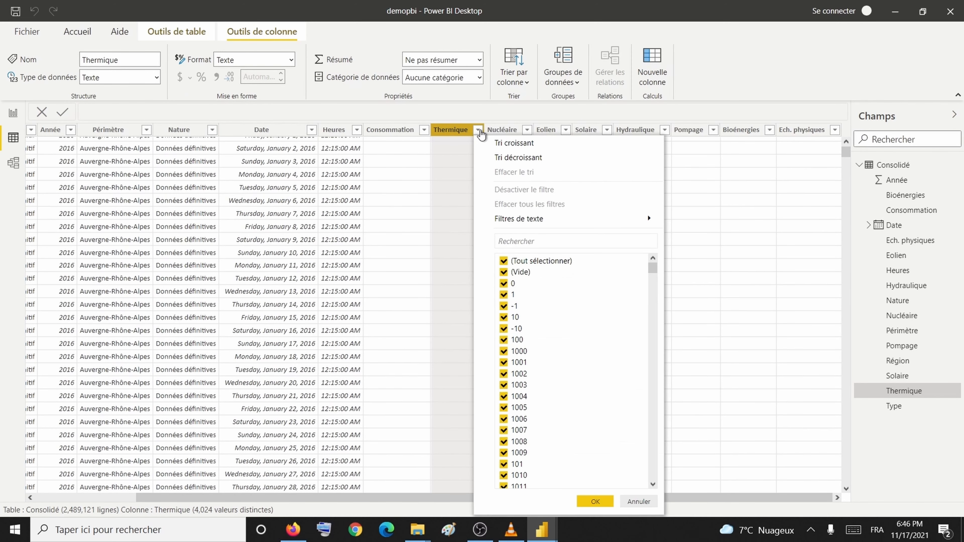
pyautogui.click(459, 139)
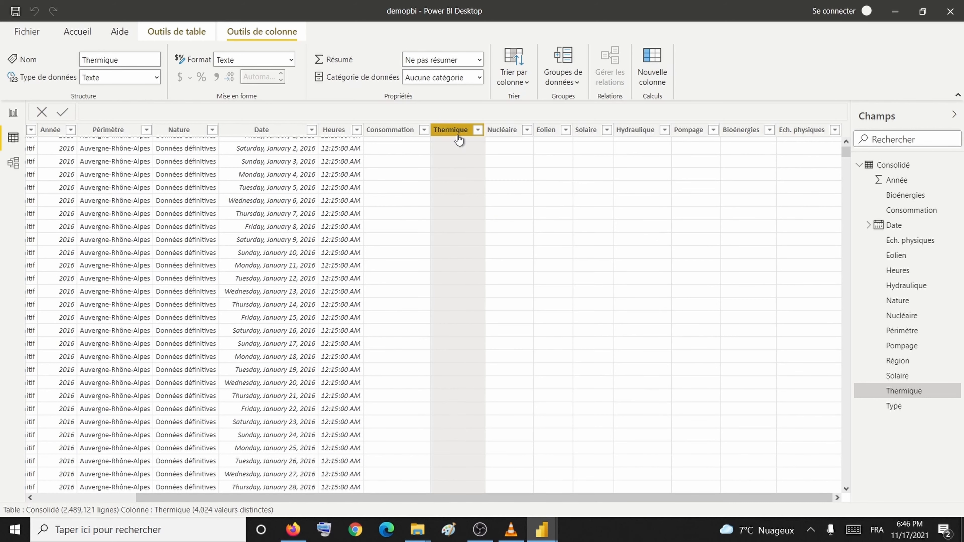
pyautogui.click(380, 137)
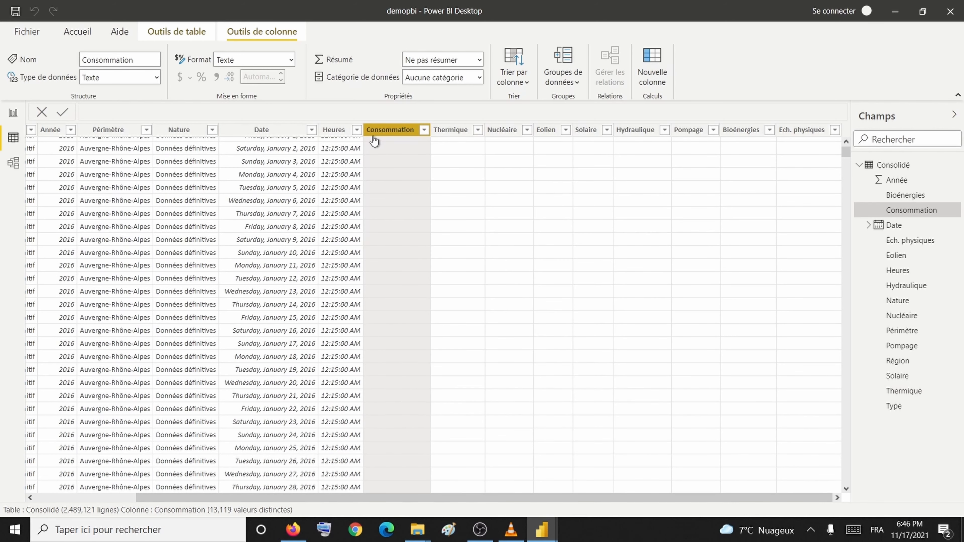
pyautogui.click(12, 115)
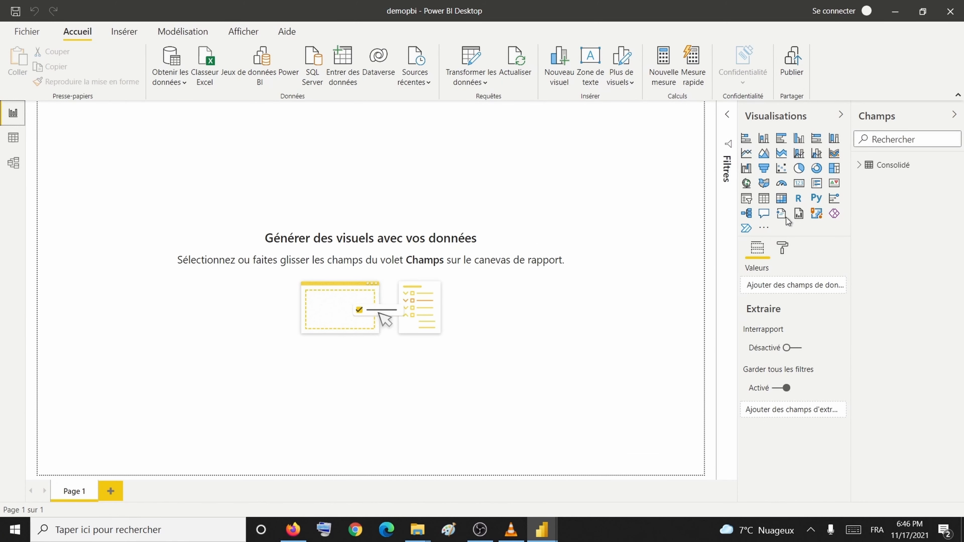
# Step: Insert a line chart with Région as legend, Année as axis and Nucléaire as values
pyautogui.click(746, 154)
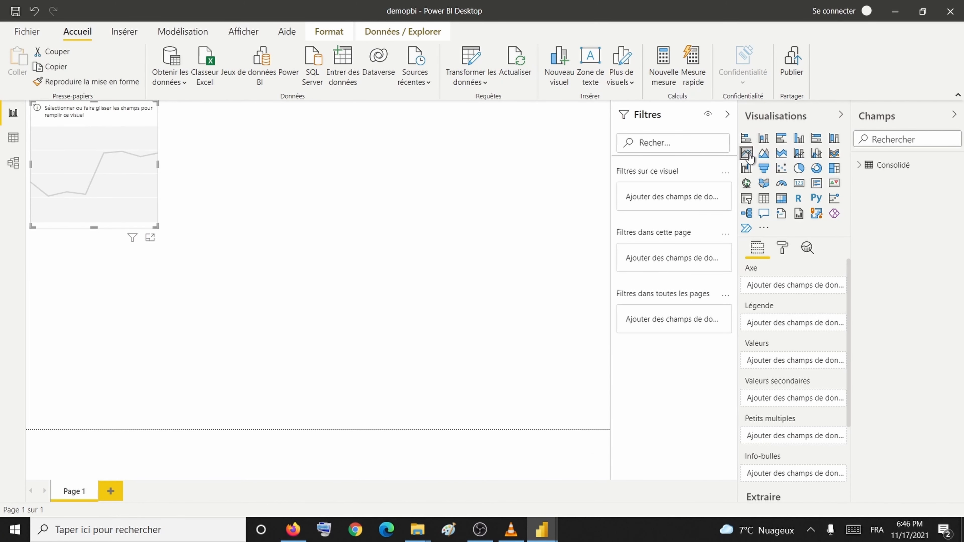
pyautogui.click(860, 170)
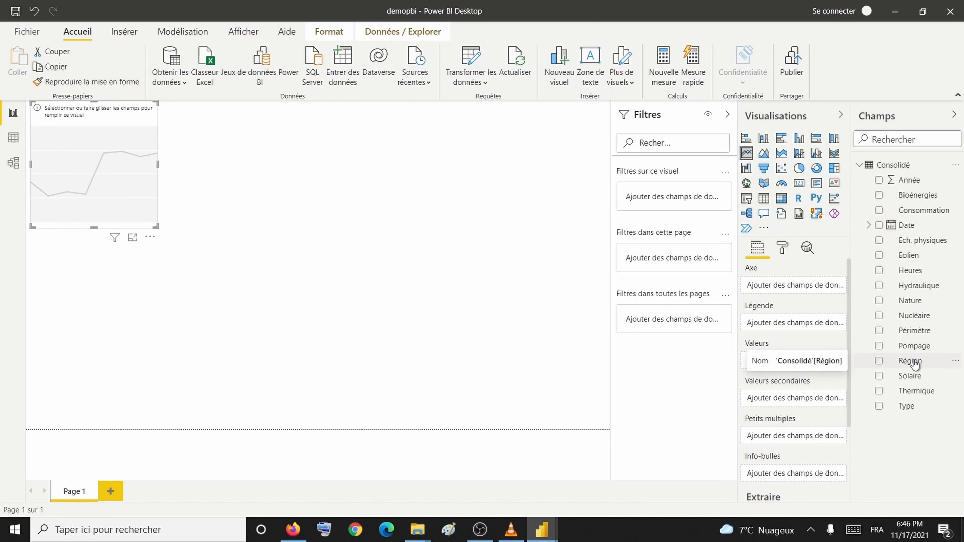
pyautogui.moveTo(914, 364); pyautogui.dragTo(793, 323)
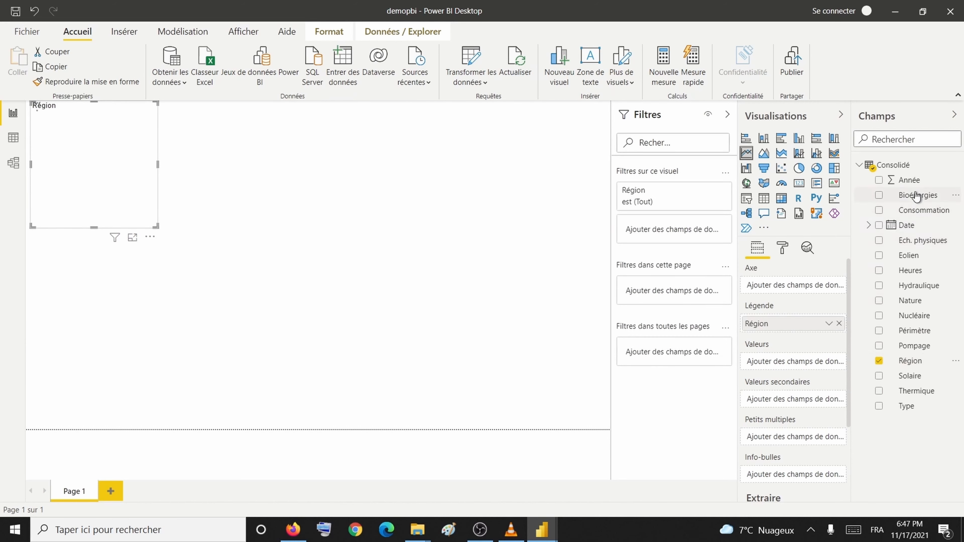
pyautogui.moveTo(914, 181); pyautogui.dragTo(798, 282)
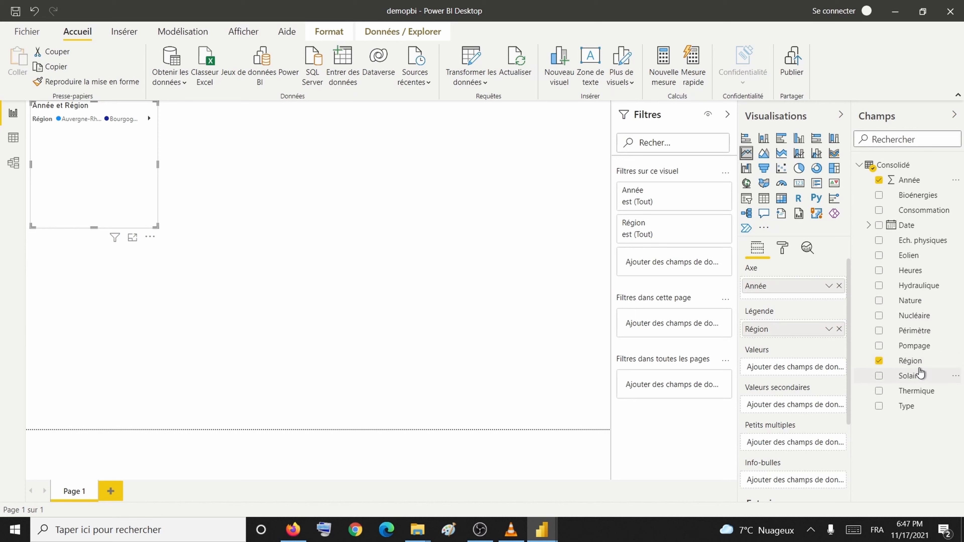
pyautogui.moveTo(918, 316); pyautogui.dragTo(834, 370)
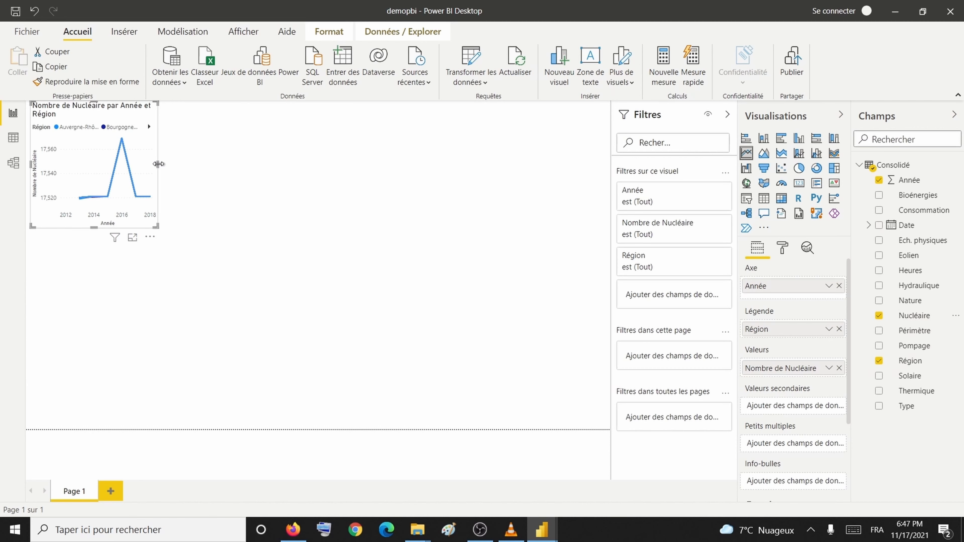
# Step: Widen and heighten the Nucléaire line chart to fill much of the report page
pyautogui.moveTo(158, 164); pyautogui.dragTo(470, 185)
pyautogui.click(243, 220)
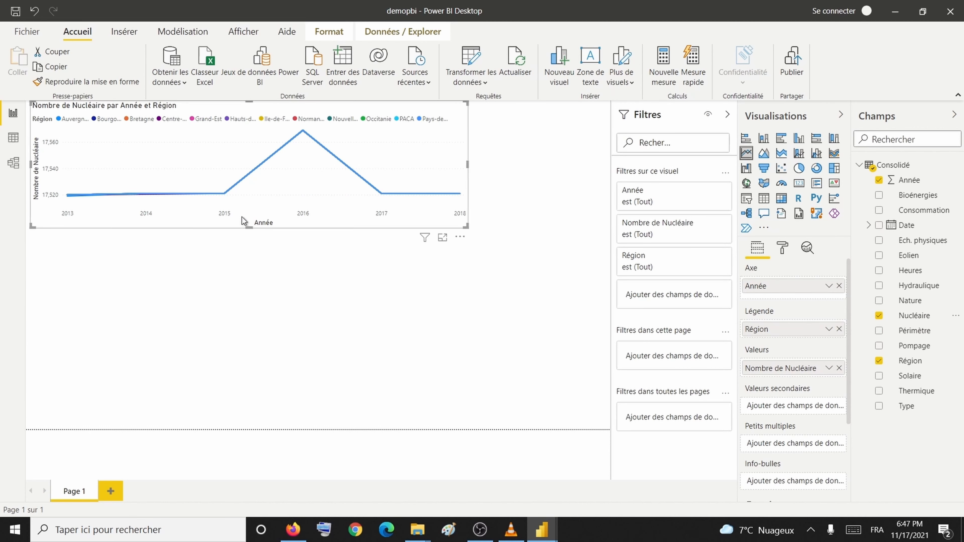
pyautogui.click(253, 230)
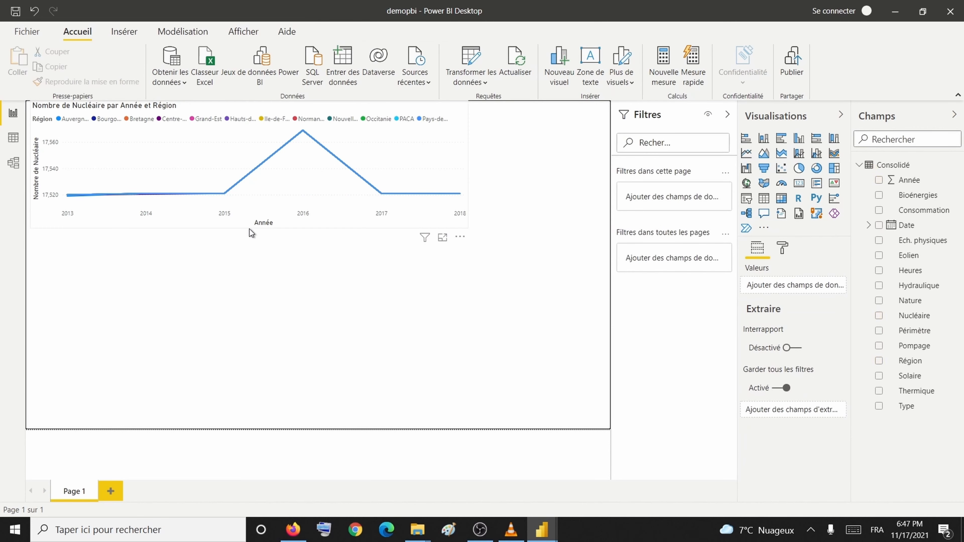
pyautogui.click(249, 228)
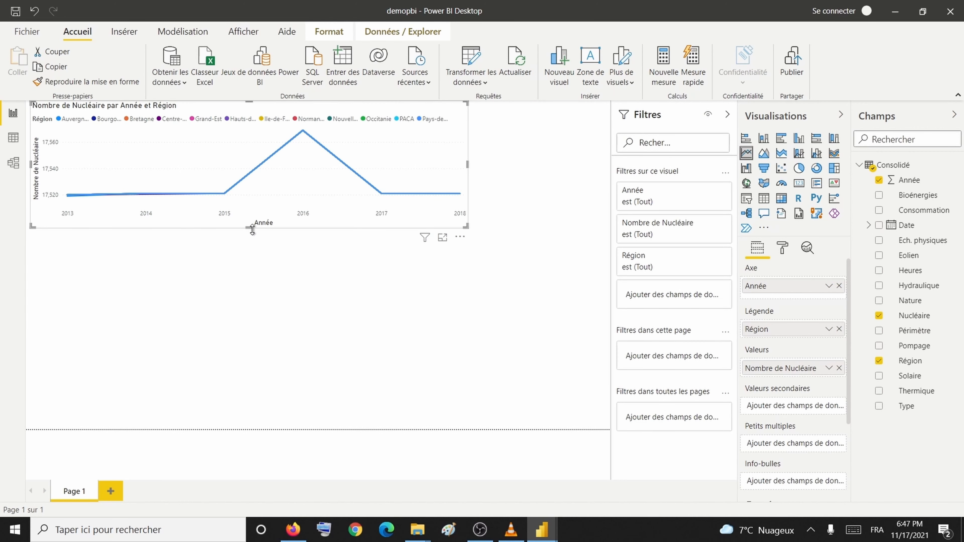
pyautogui.moveTo(252, 230); pyautogui.dragTo(245, 380)
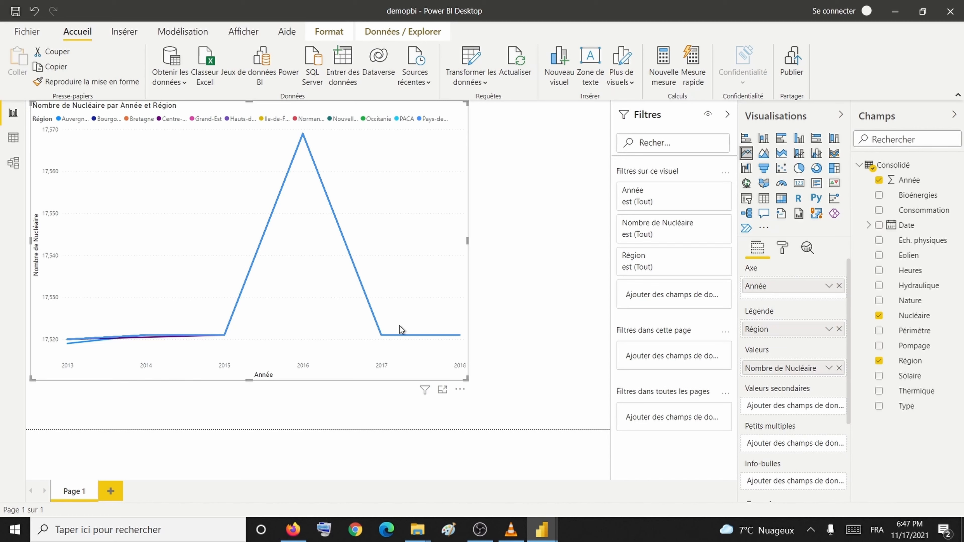
# Step: Remove Région from the chart's Légende, leaving a single Nucléaire count line per Année
pyautogui.click(839, 329)
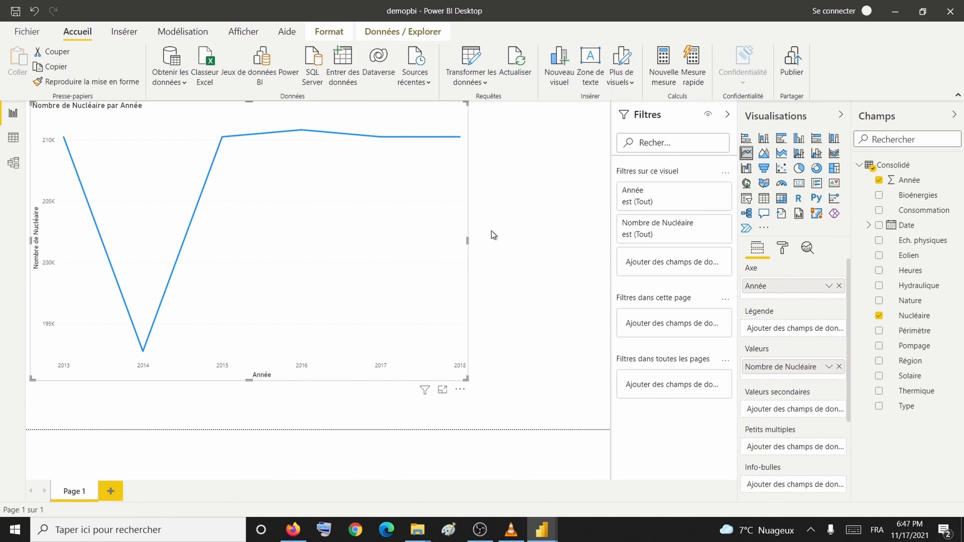
pyautogui.moveTo(144, 354)
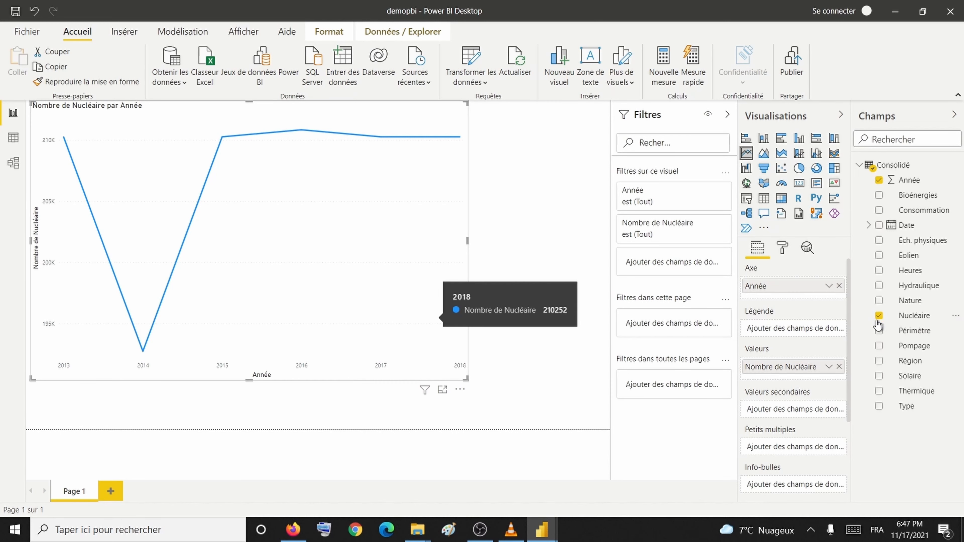
pyautogui.click(829, 367)
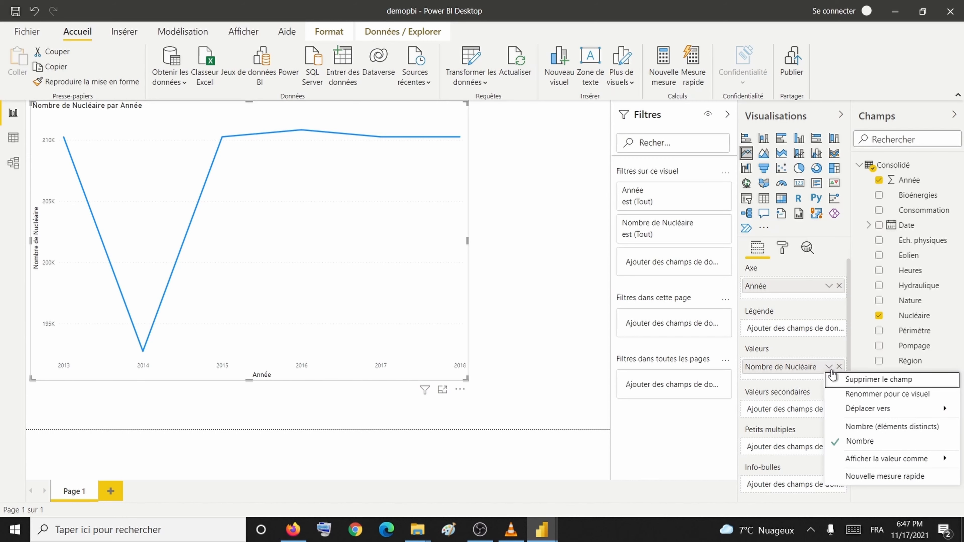
pyautogui.moveTo(869, 455)
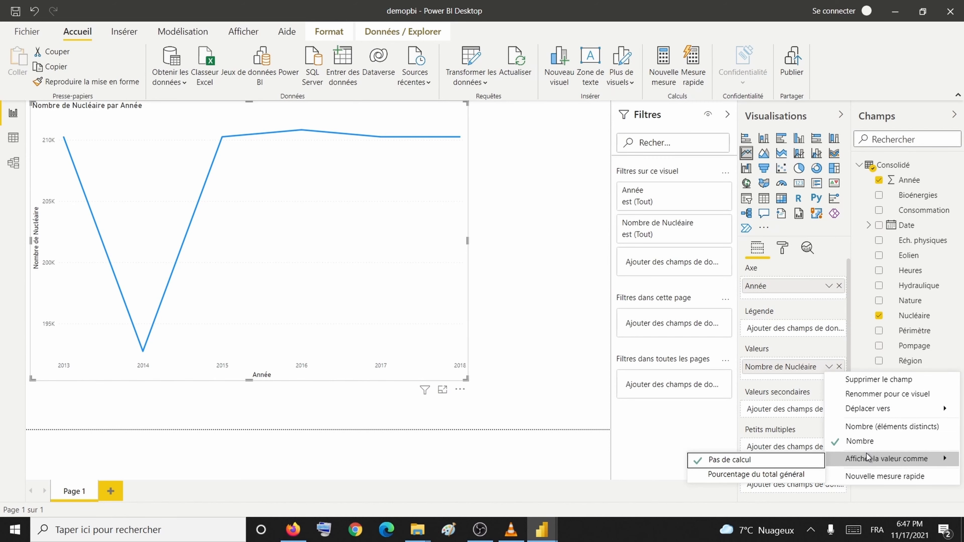
pyautogui.click(469, 86)
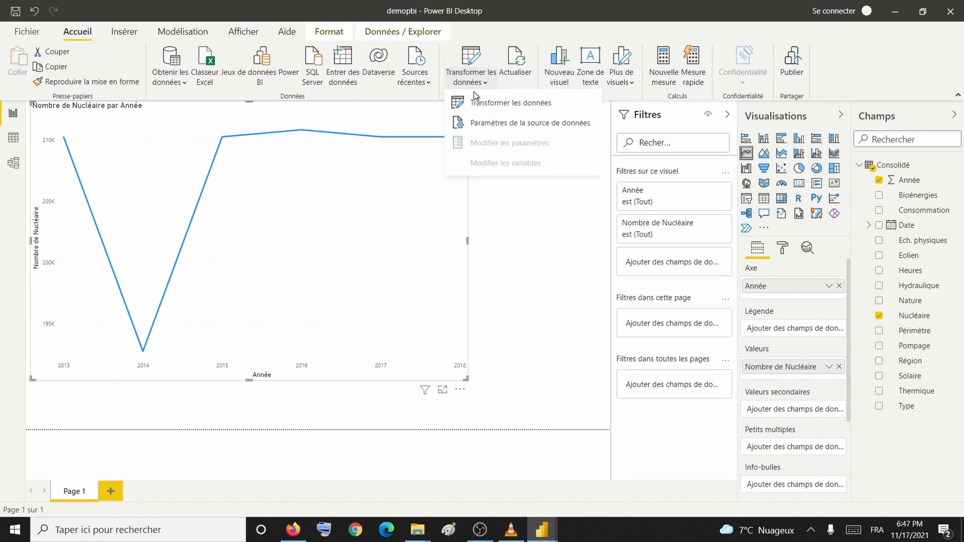
# Step: Reopen the Power Query editor on Consolidé and inspect the Année values
pyautogui.click(477, 102)
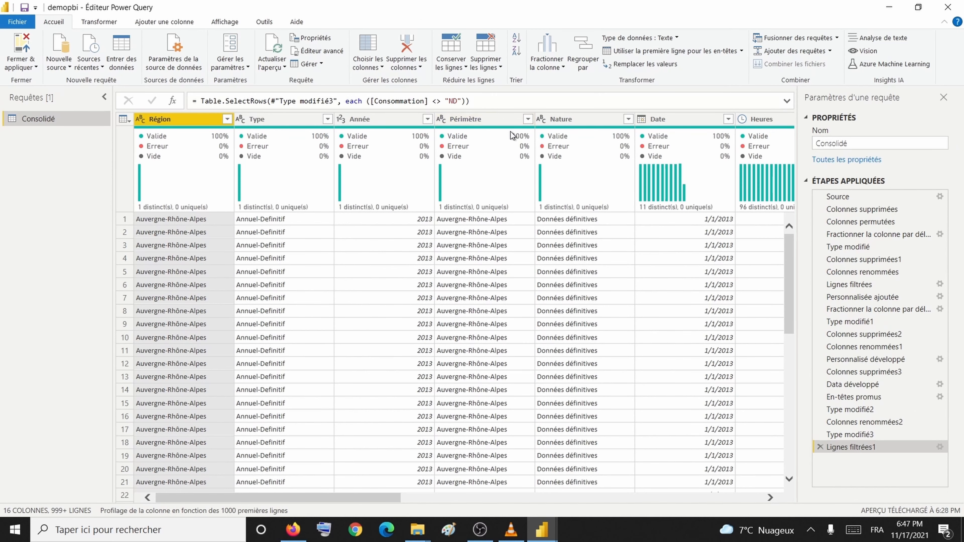
pyautogui.moveTo(597, 205)
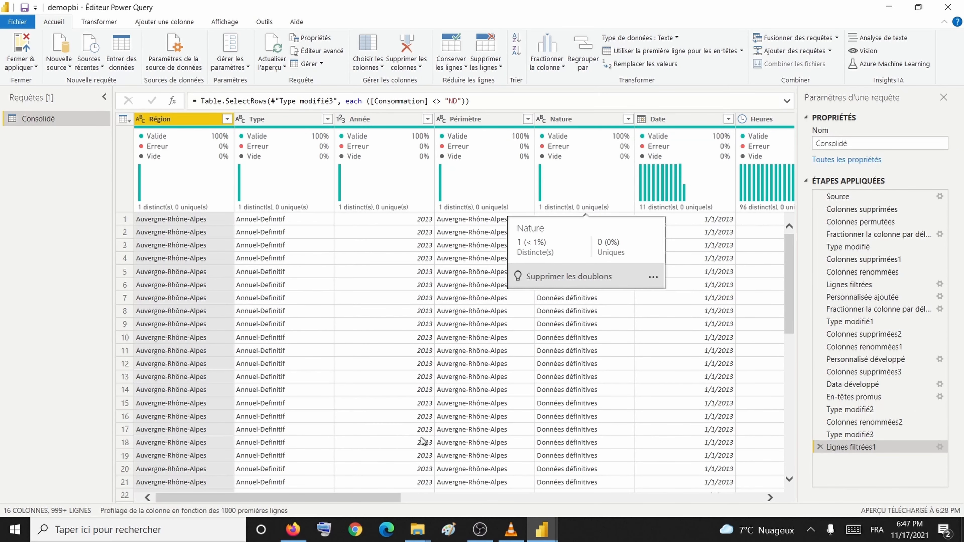
pyautogui.click(383, 442)
pyautogui.moveTo(374, 419); pyautogui.dragTo(626, 428)
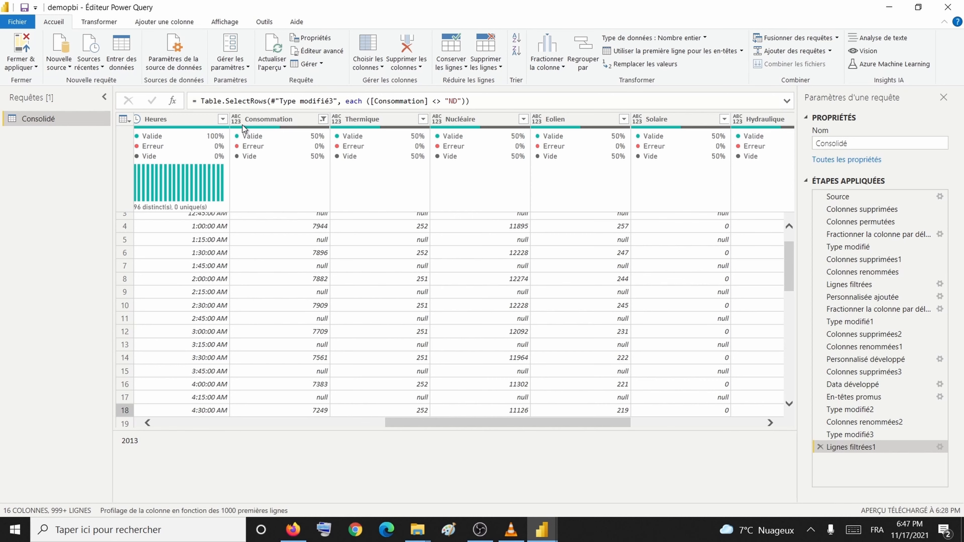
# Step: Set Consommation, Thermique, Nucléaire, Eolien and Solaire to Nombre entier (whole number)
pyautogui.click(239, 122)
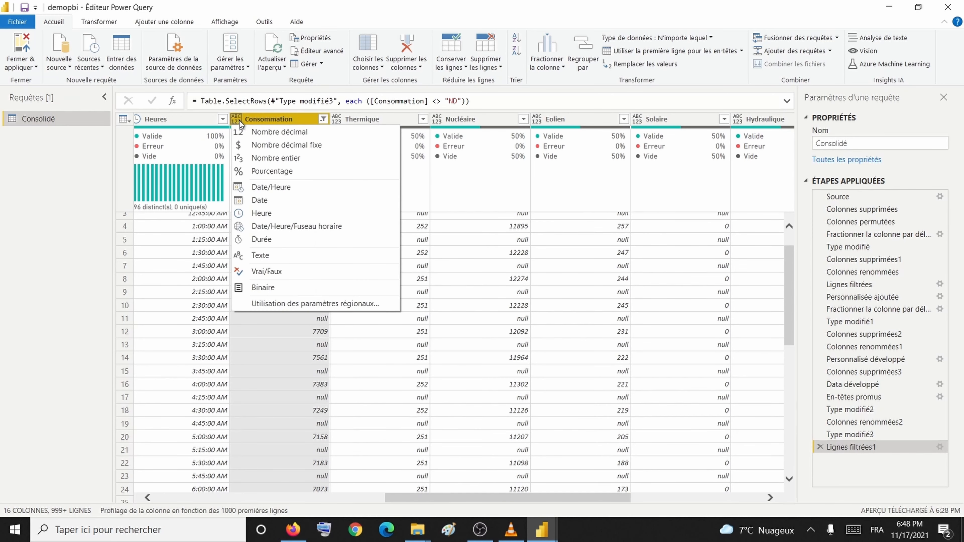
pyautogui.click(261, 158)
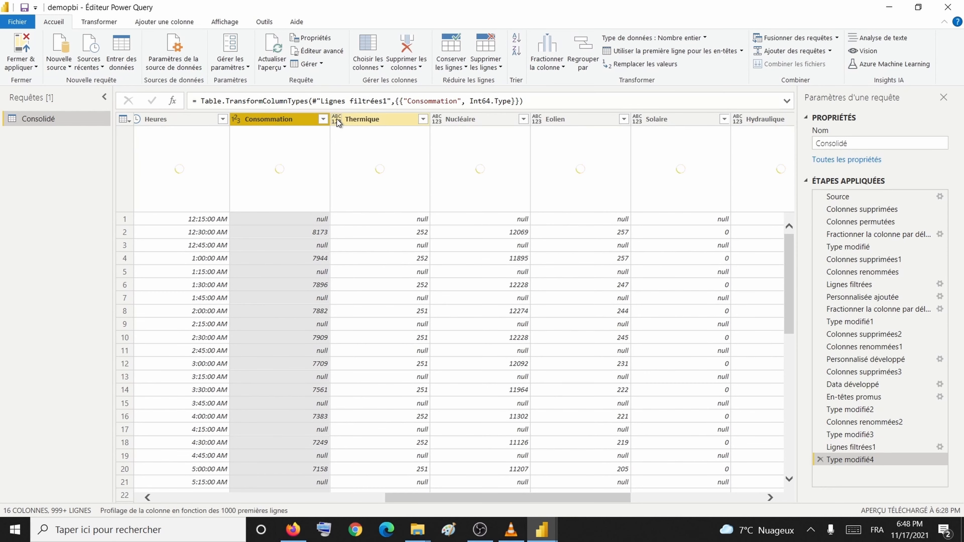
pyautogui.click(337, 119)
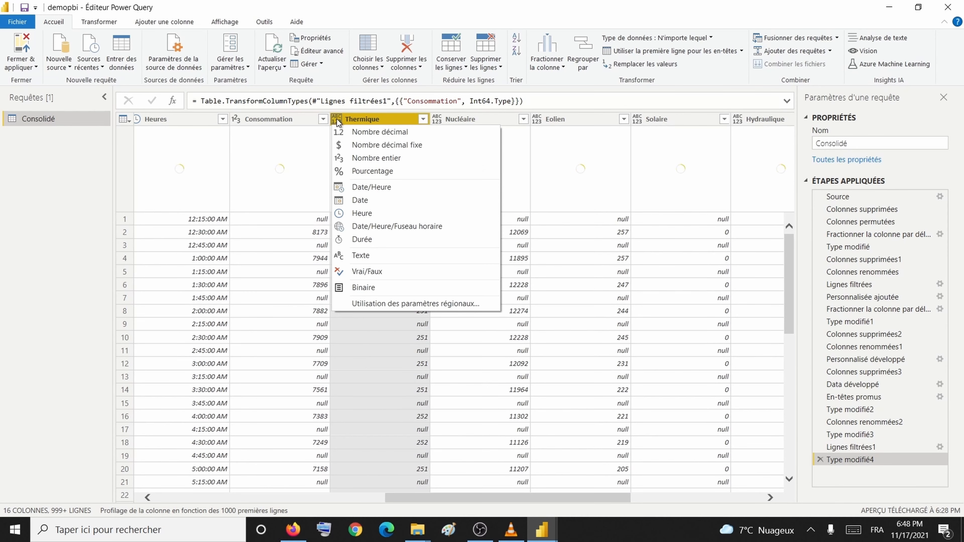
pyautogui.click(376, 158)
pyautogui.click(436, 120)
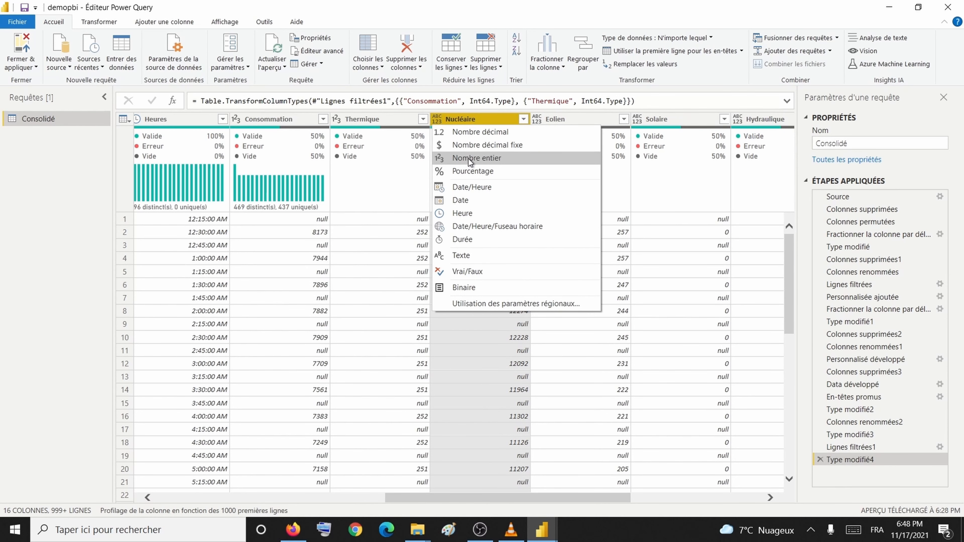
pyautogui.click(471, 158)
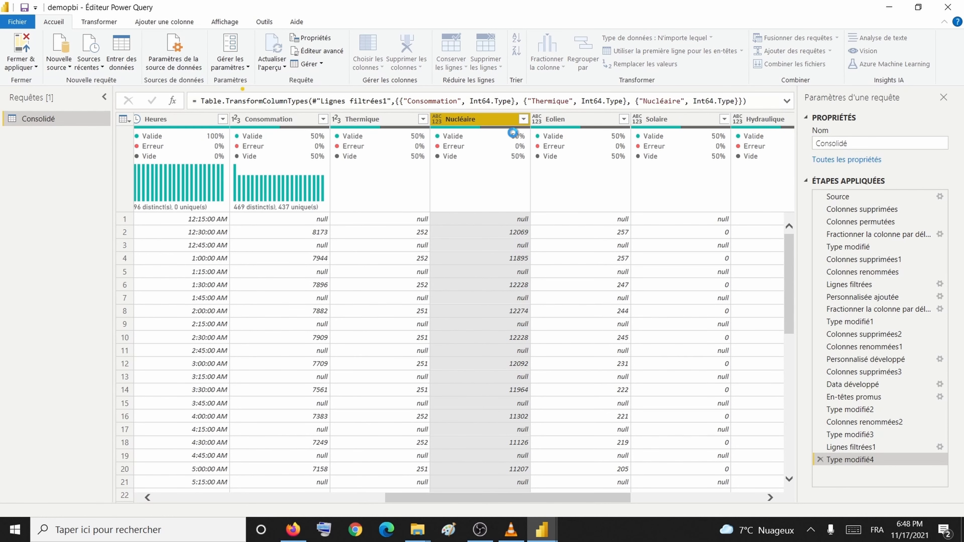
pyautogui.click(539, 120)
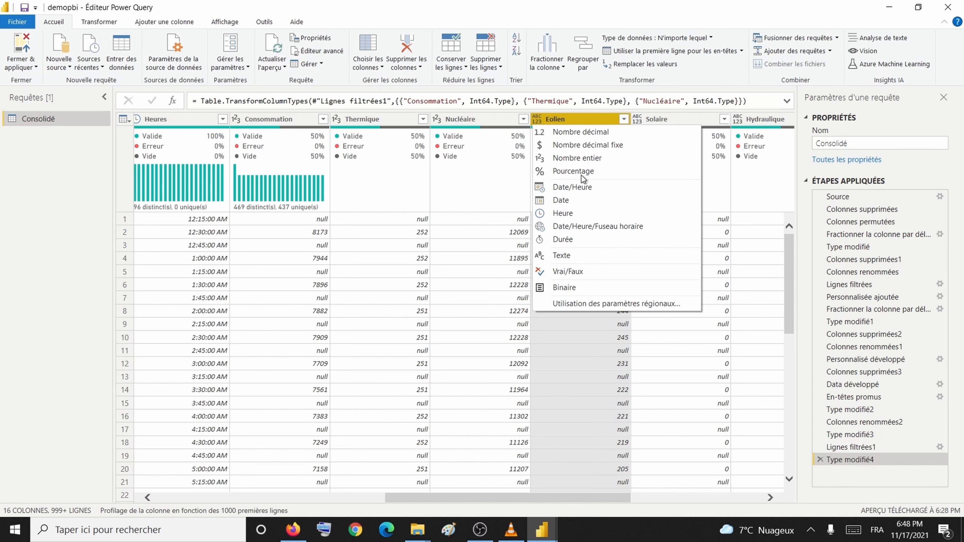
pyautogui.click(583, 159)
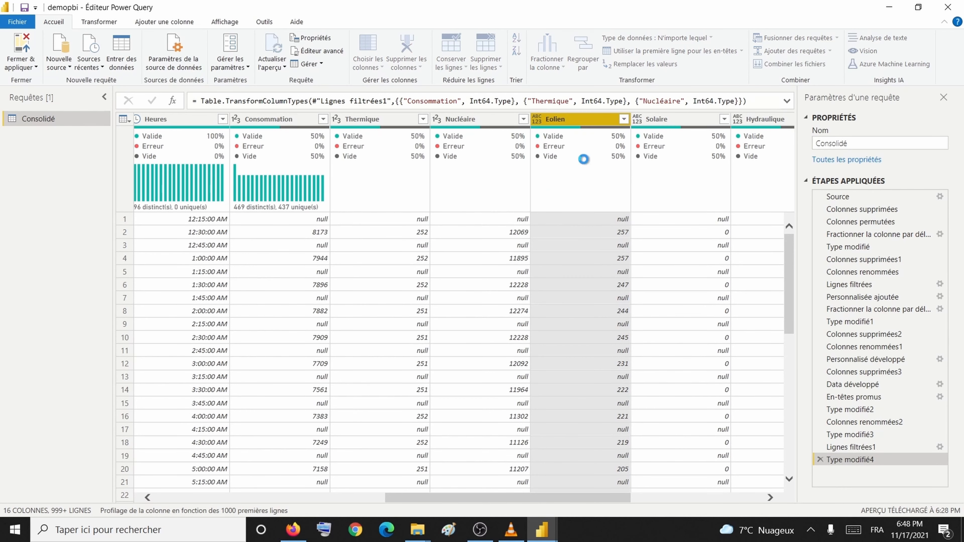
pyautogui.click(637, 119)
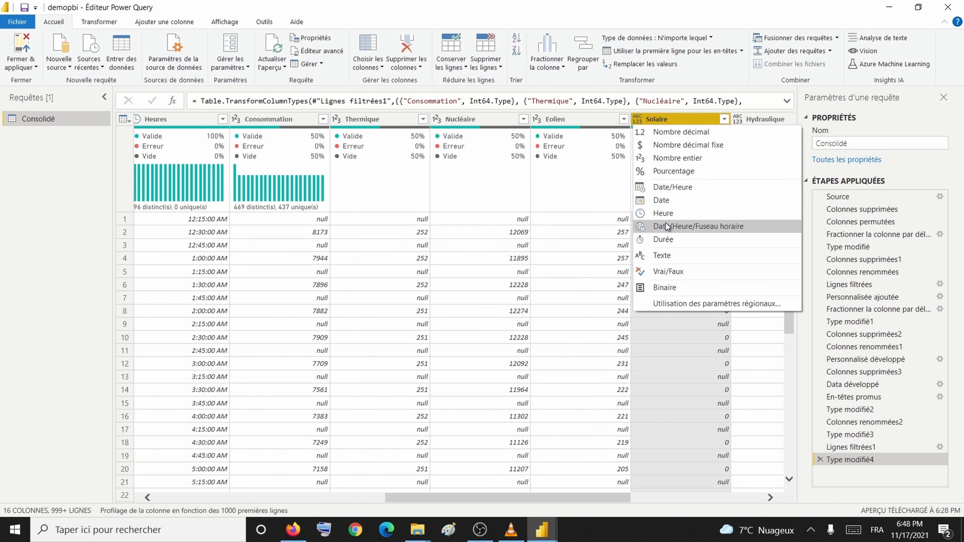
pyautogui.click(687, 157)
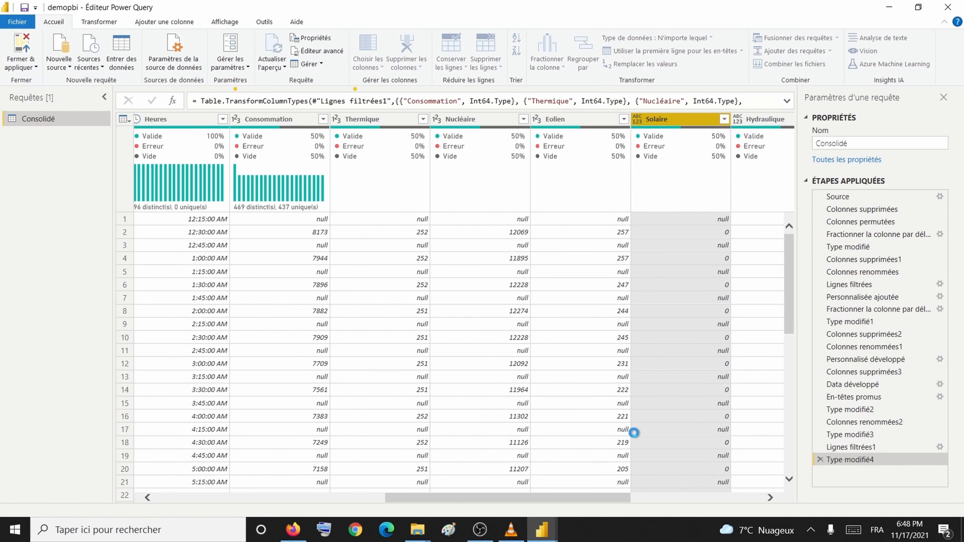
pyautogui.moveTo(603, 498); pyautogui.dragTo(733, 500)
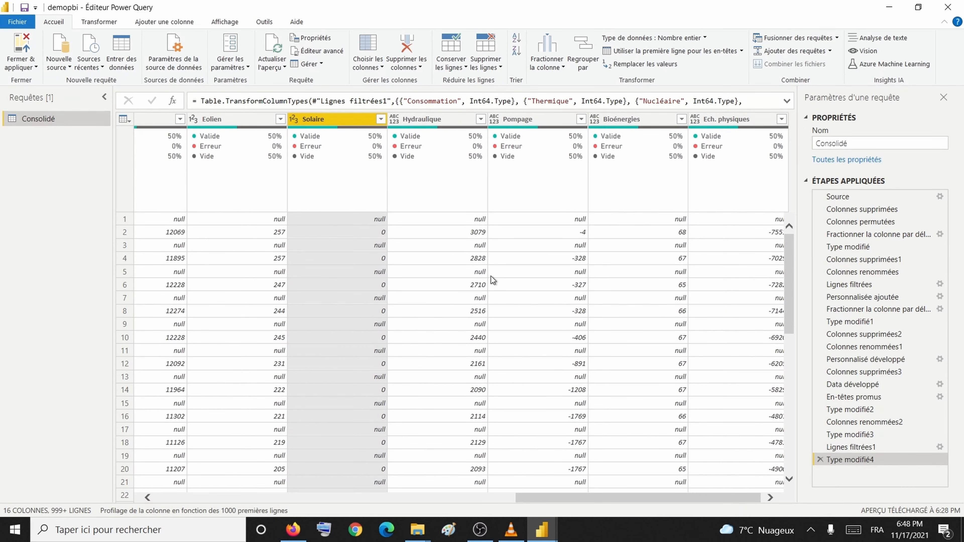
# Step: Set Hydraulique, Pompage, Bioénergies and Ech. physiques to the Nombre entier (whole number) type
pyautogui.click(395, 119)
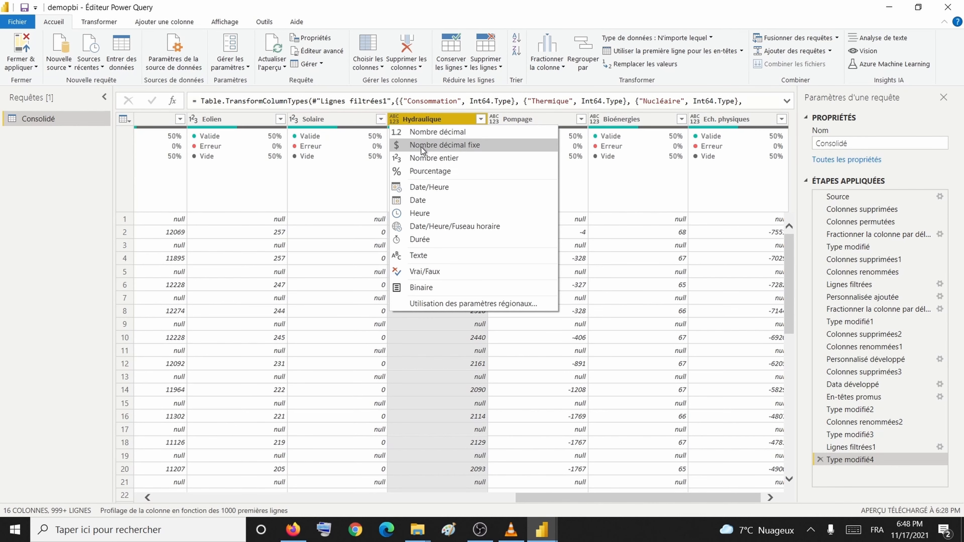
pyautogui.click(422, 158)
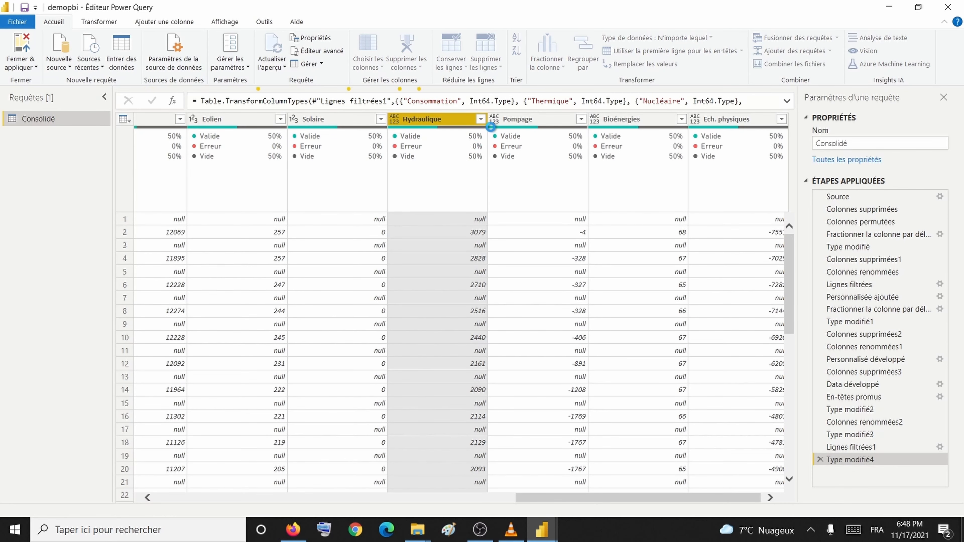
pyautogui.click(499, 121)
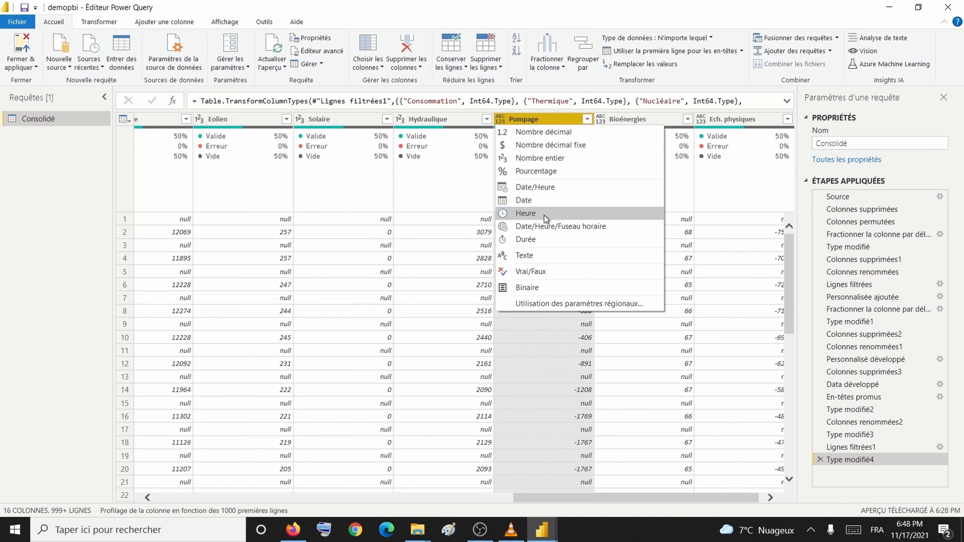
pyautogui.click(552, 159)
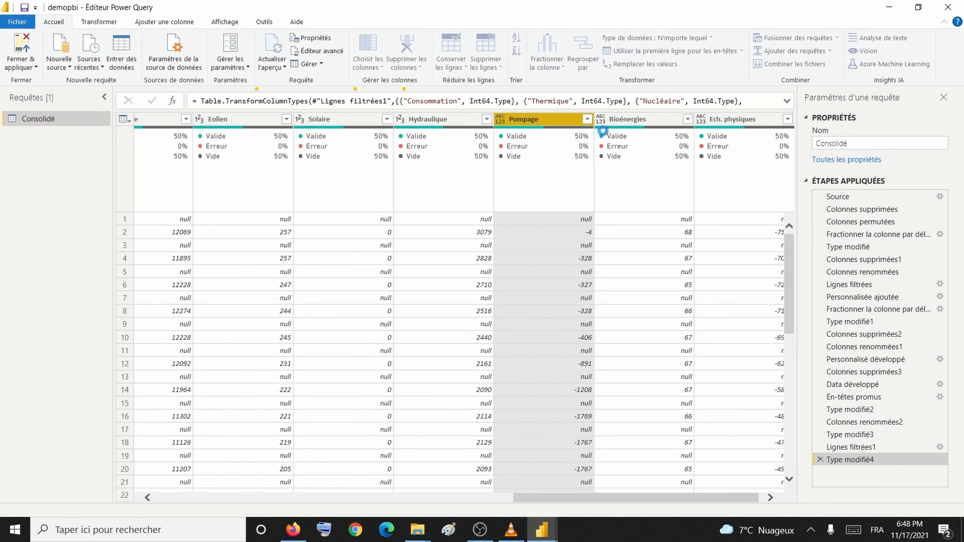
pyautogui.click(601, 121)
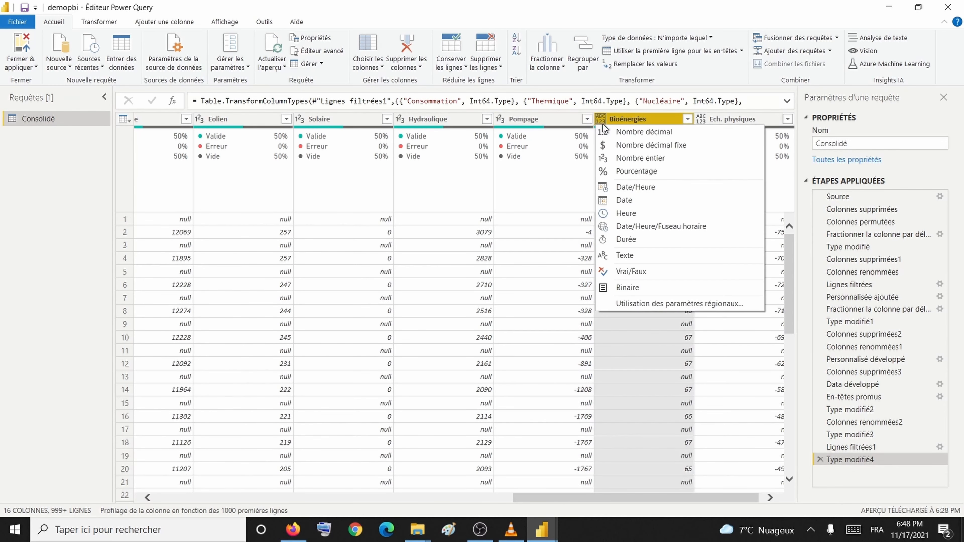
pyautogui.click(624, 159)
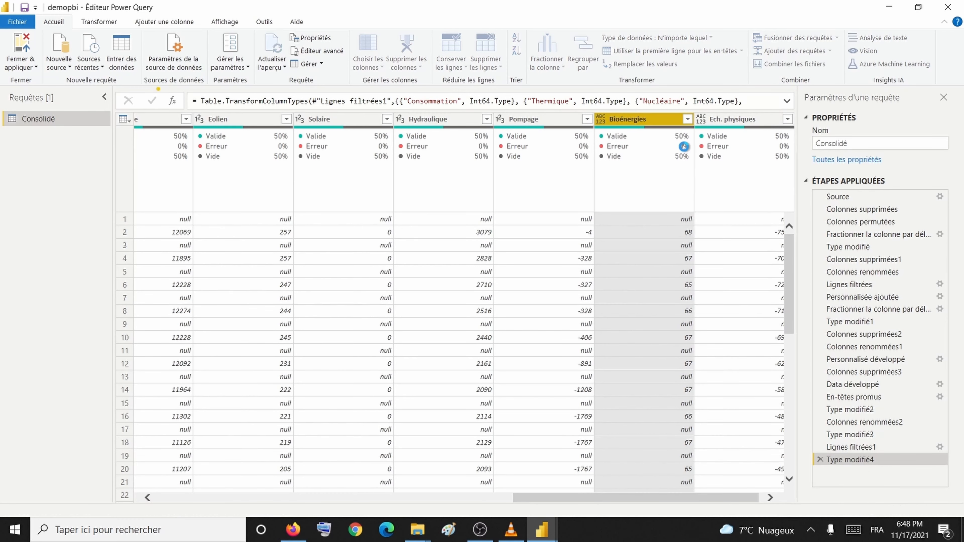
pyautogui.click(703, 121)
pyautogui.click(689, 120)
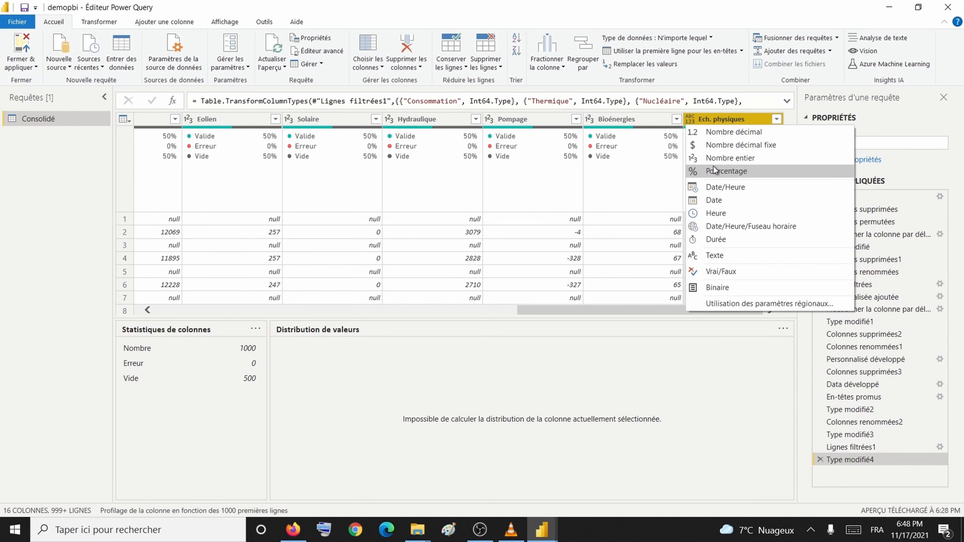
pyautogui.click(728, 158)
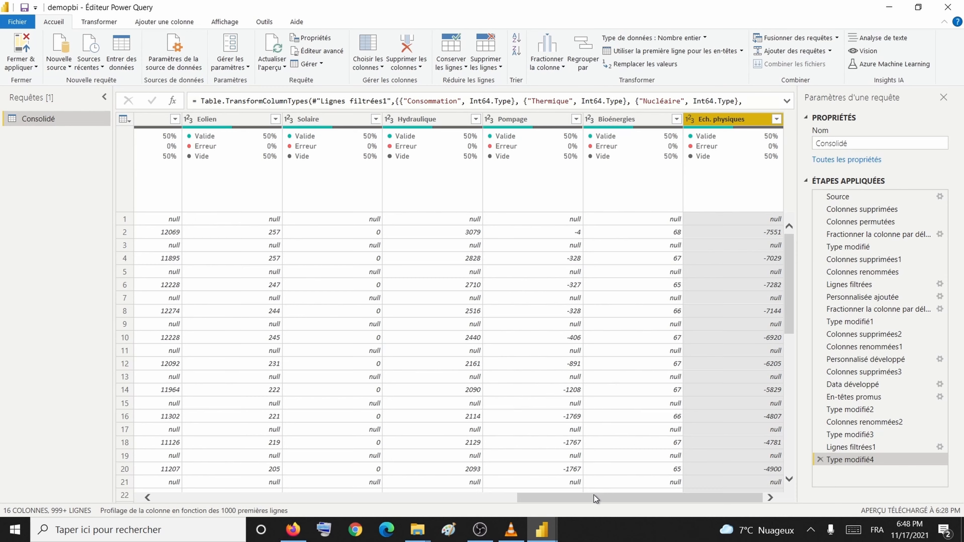
pyautogui.moveTo(605, 499); pyautogui.dragTo(148, 442)
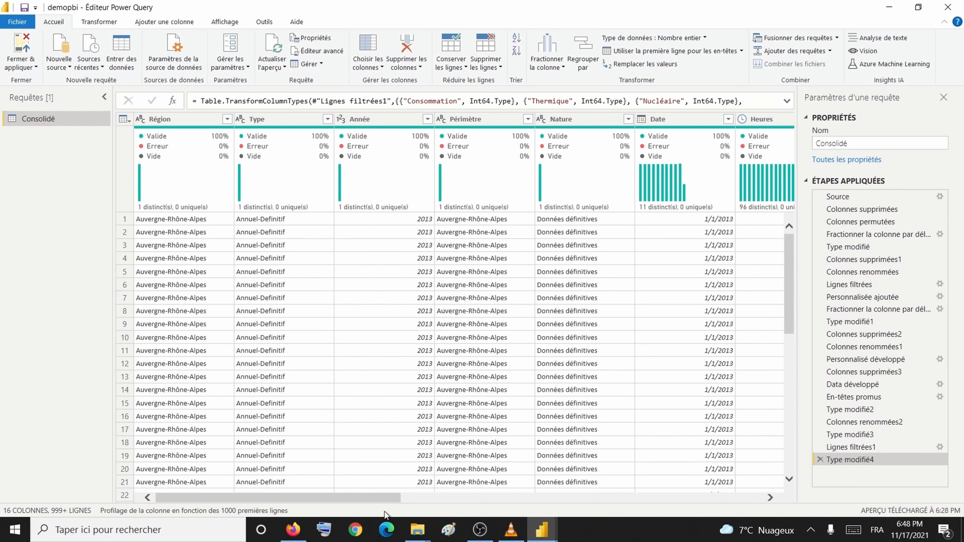
# Step: In the Lignes filtrées1 step, uncheck (null) in the Consommation filter alongside ND
pyautogui.moveTo(379, 507); pyautogui.dragTo(501, 509)
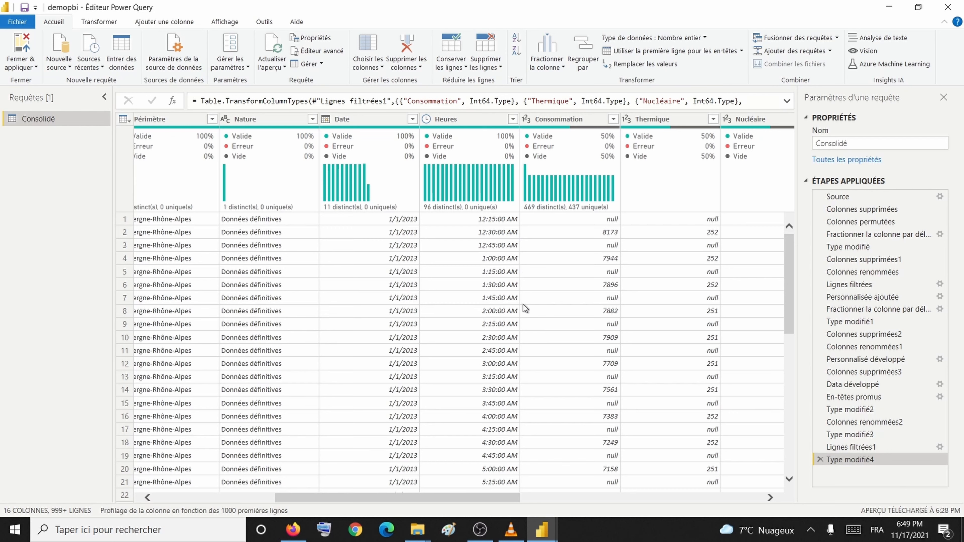
pyautogui.click(613, 119)
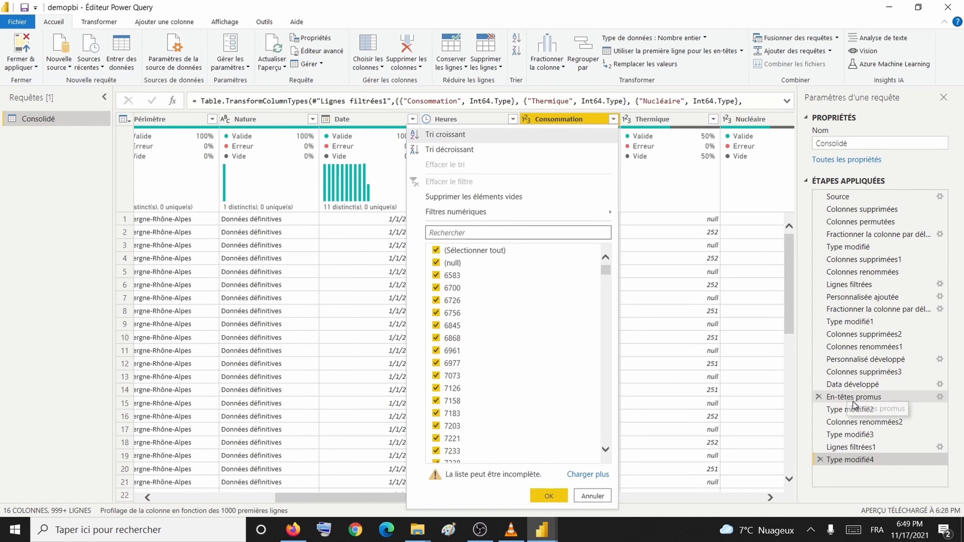
pyautogui.click(853, 444)
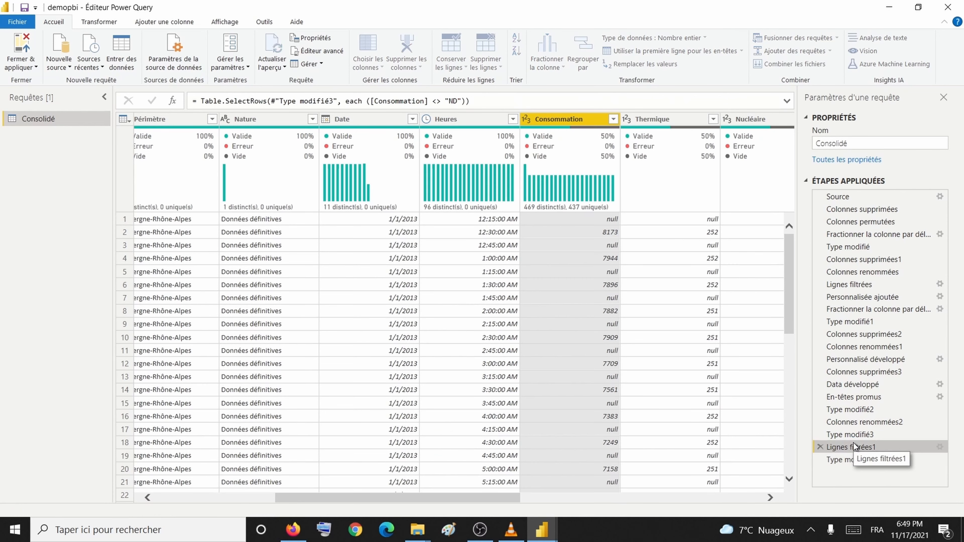
pyautogui.click(613, 120)
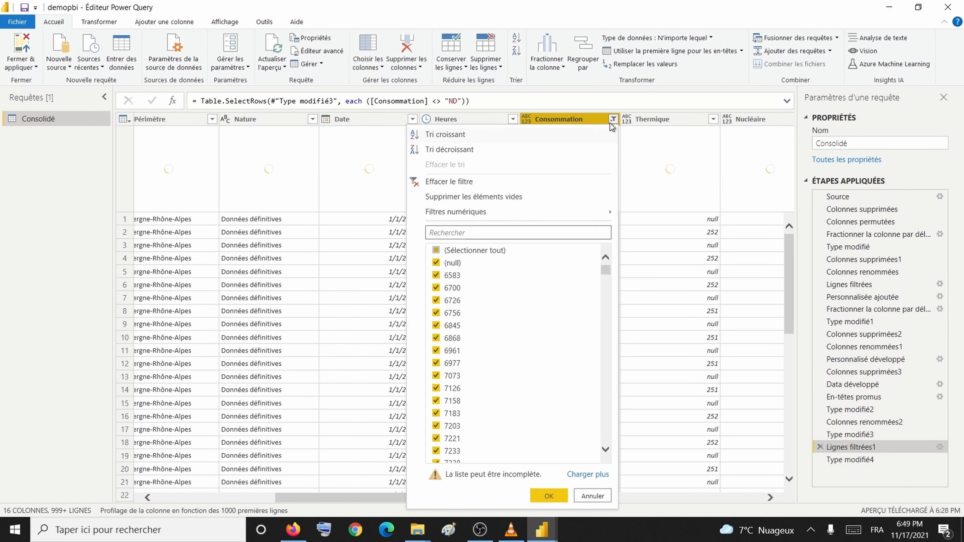
pyautogui.click(436, 263)
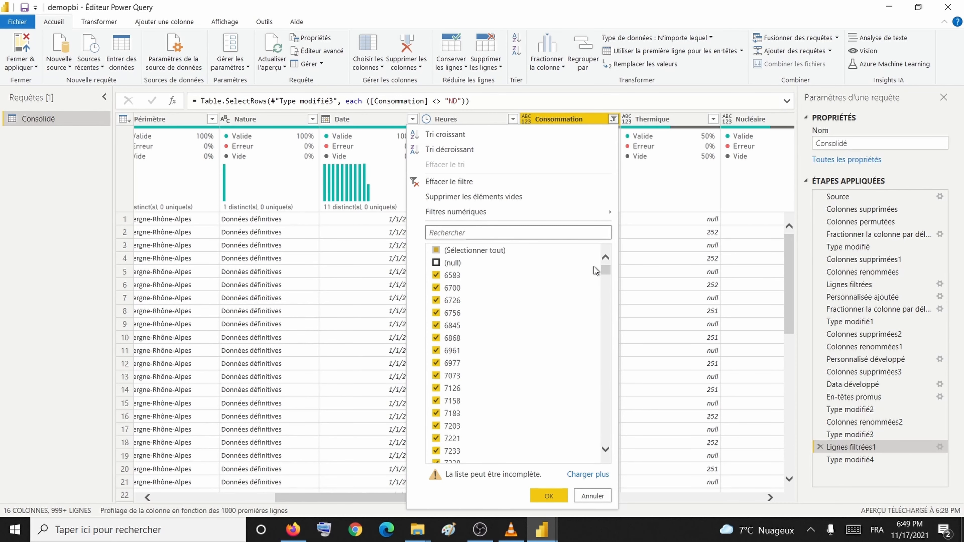
pyautogui.moveTo(605, 272); pyautogui.dragTo(605, 436)
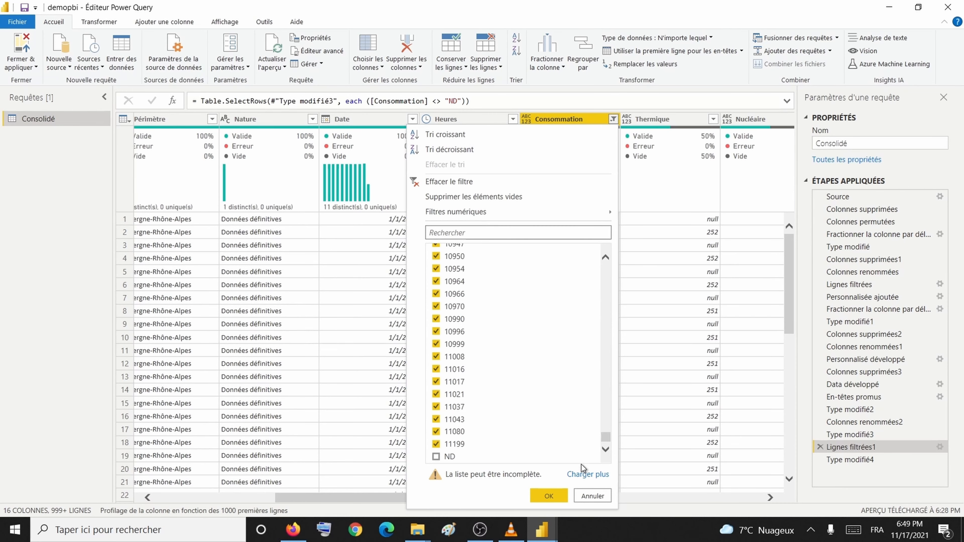
pyautogui.click(548, 496)
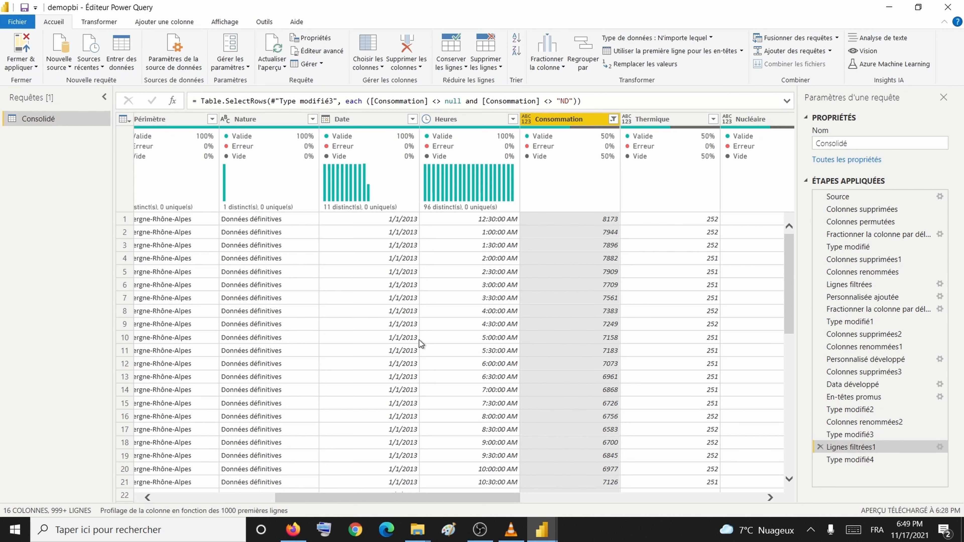
# Step: Run Fermer & appliquer on the query, then bring up the eCO2mix 2013 workbook in Excel
pyautogui.click(34, 68)
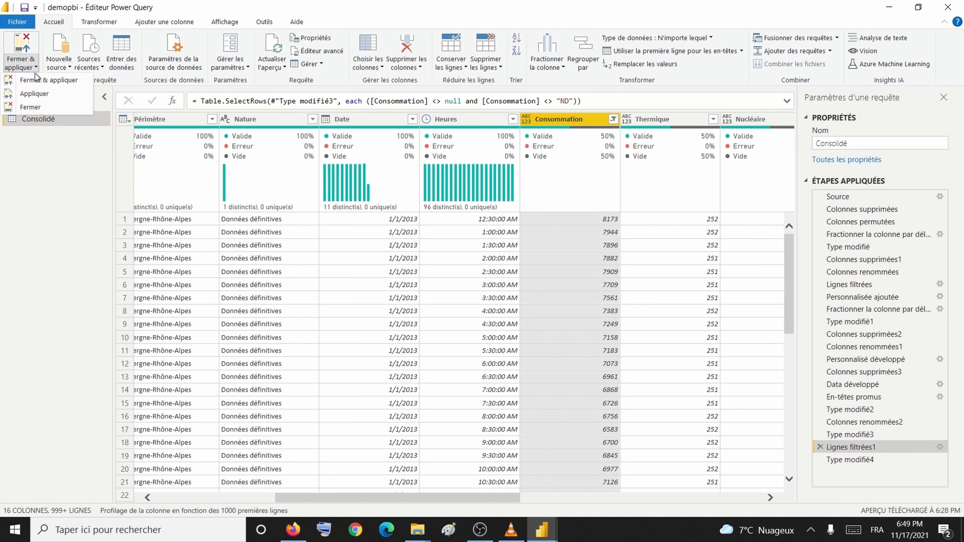
pyautogui.click(38, 80)
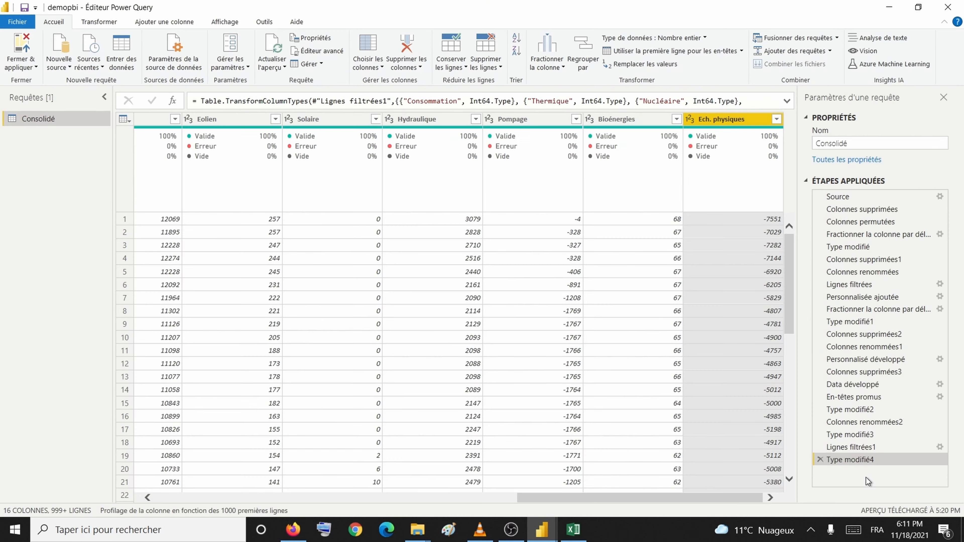
pyautogui.click(576, 527)
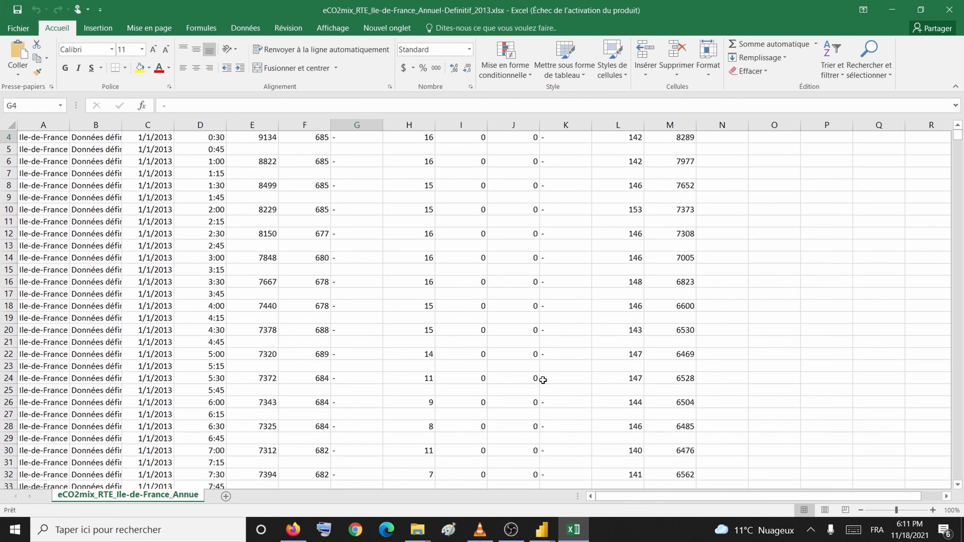
# Step: Inspect the Nucléaire dashes in G4:G9, the ND value in E2 and header row A1:M1
pyautogui.scroll(1, 392, 295)
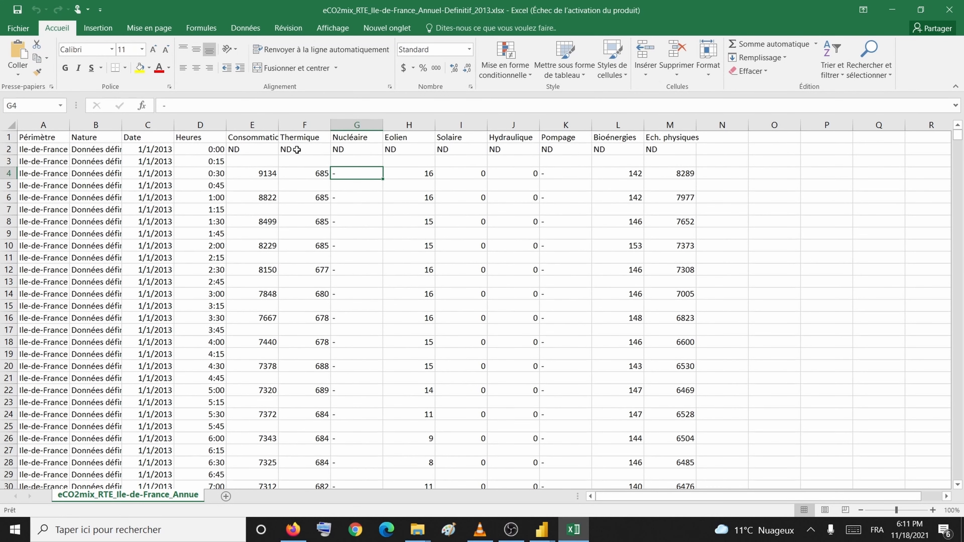
pyautogui.moveTo(352, 182); pyautogui.dragTo(351, 232)
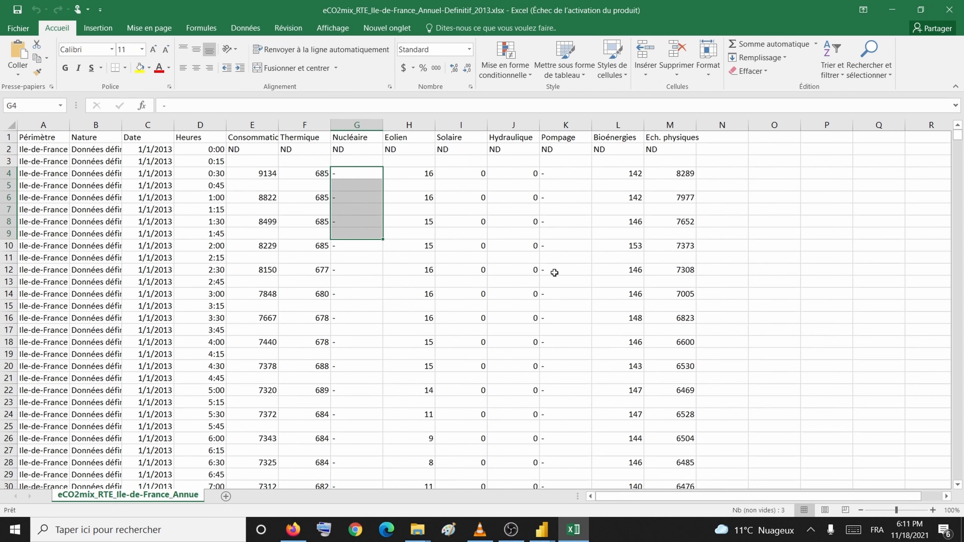
pyautogui.click(243, 152)
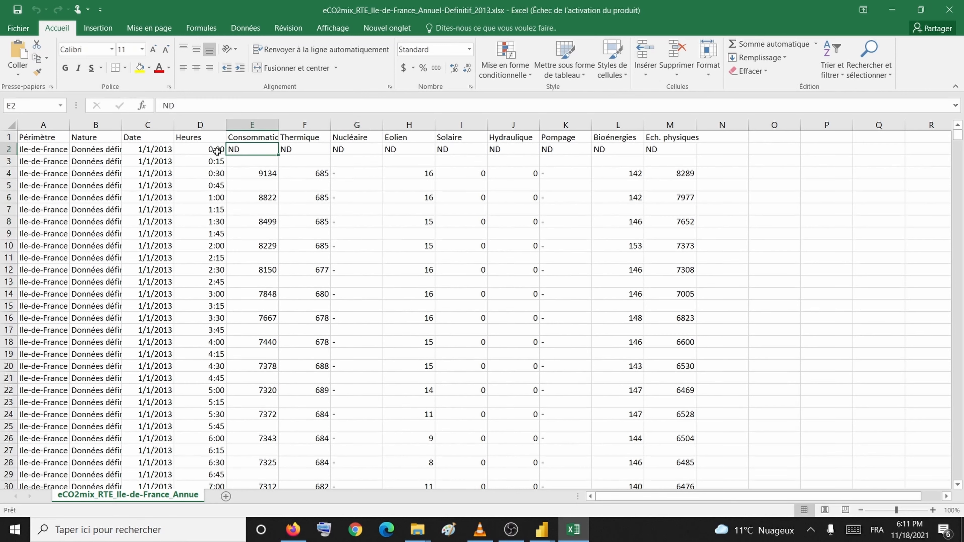
pyautogui.moveTo(46, 138); pyautogui.dragTo(670, 140)
# Step: Check the RTE disclaimer text in cell A35042, then return to the Power Query Editor
pyautogui.moveTo(956, 138); pyautogui.dragTo(947, 482)
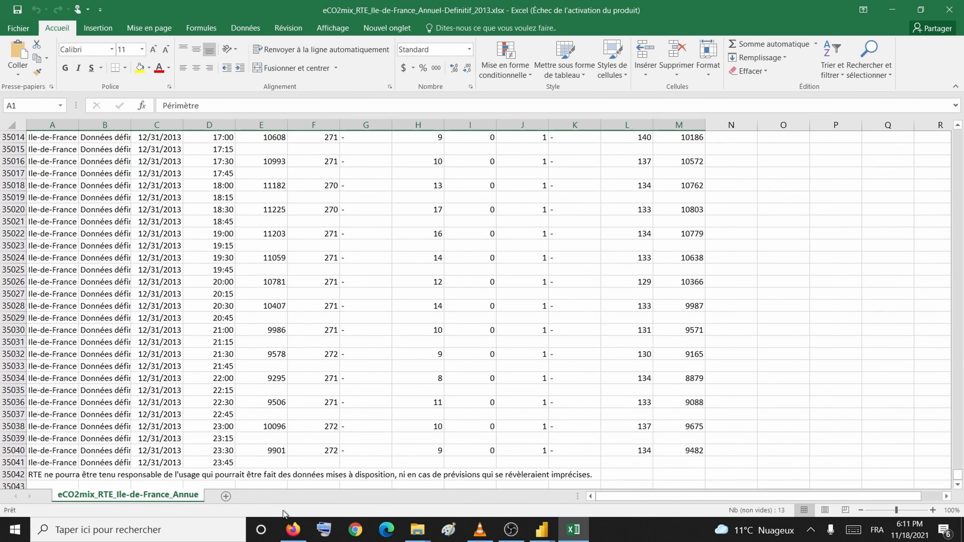
pyautogui.click(35, 475)
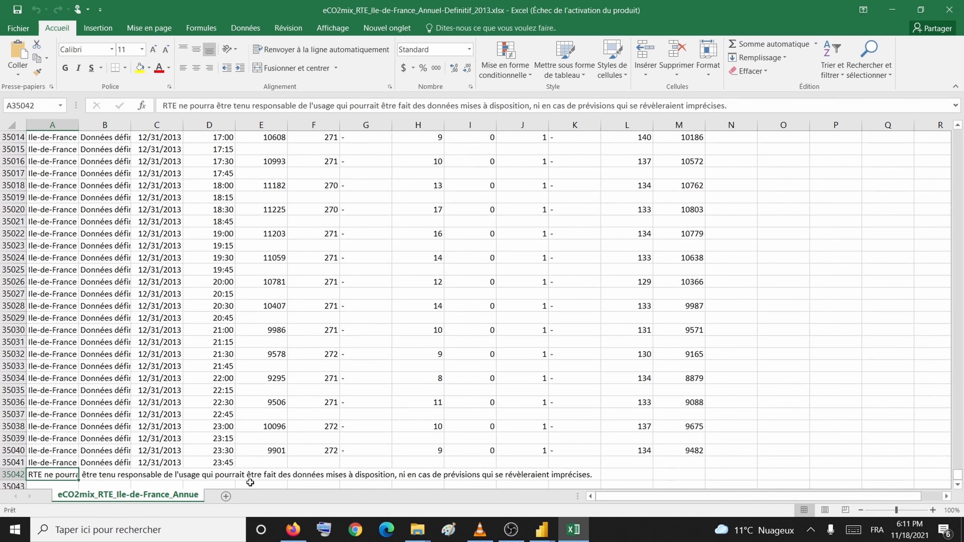
pyautogui.moveTo(549, 530)
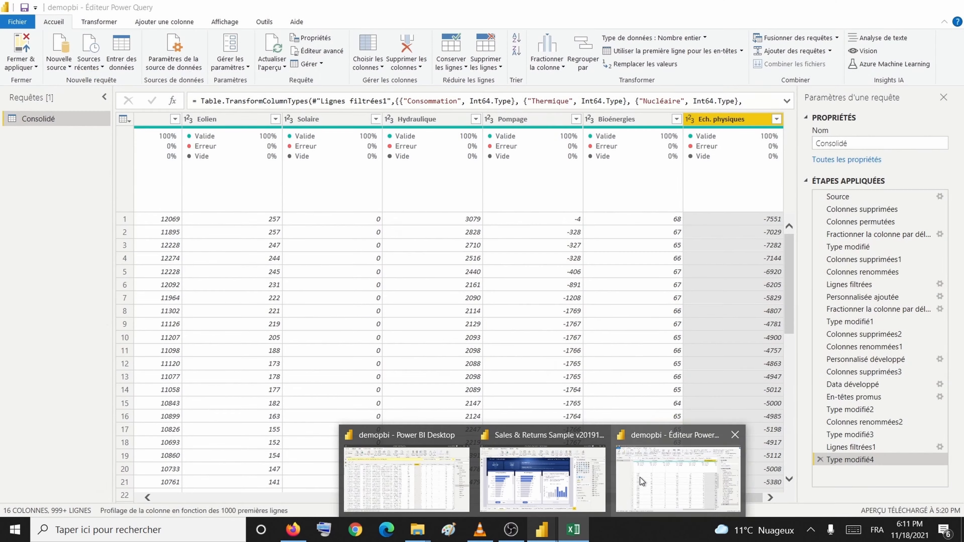
pyautogui.click(643, 476)
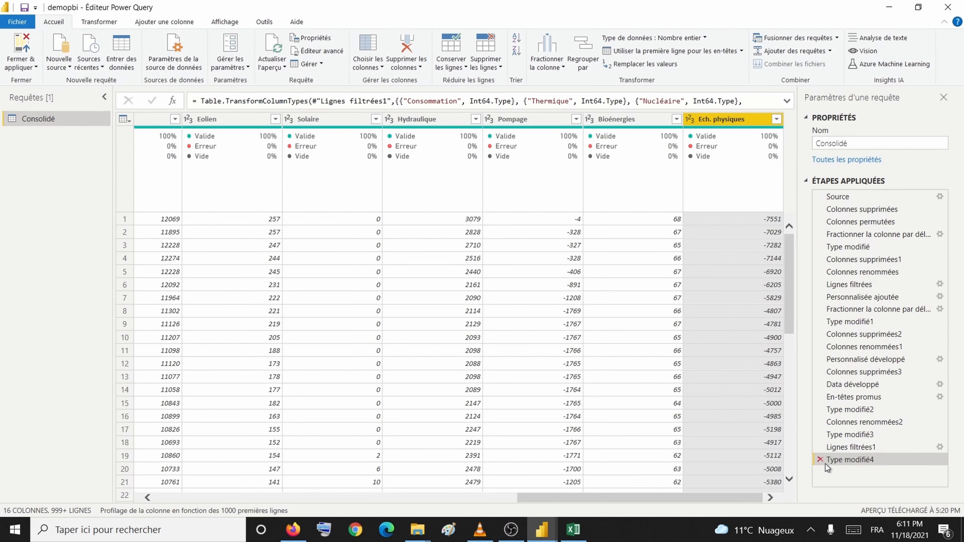
# Step: After Lignes filtrées1, insert a Région filter excluding values that begin with 'RTE'
pyautogui.click(853, 448)
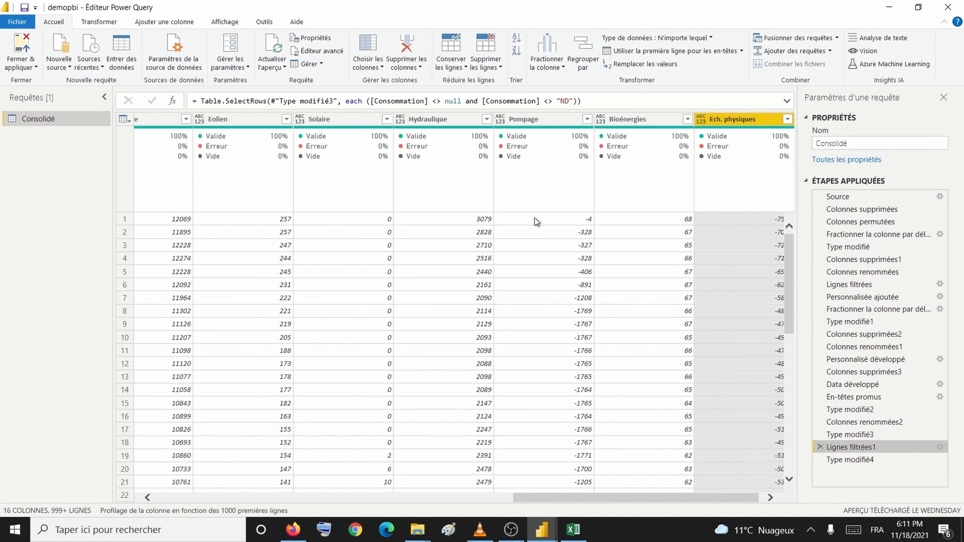
pyautogui.moveTo(631, 499); pyautogui.dragTo(198, 420)
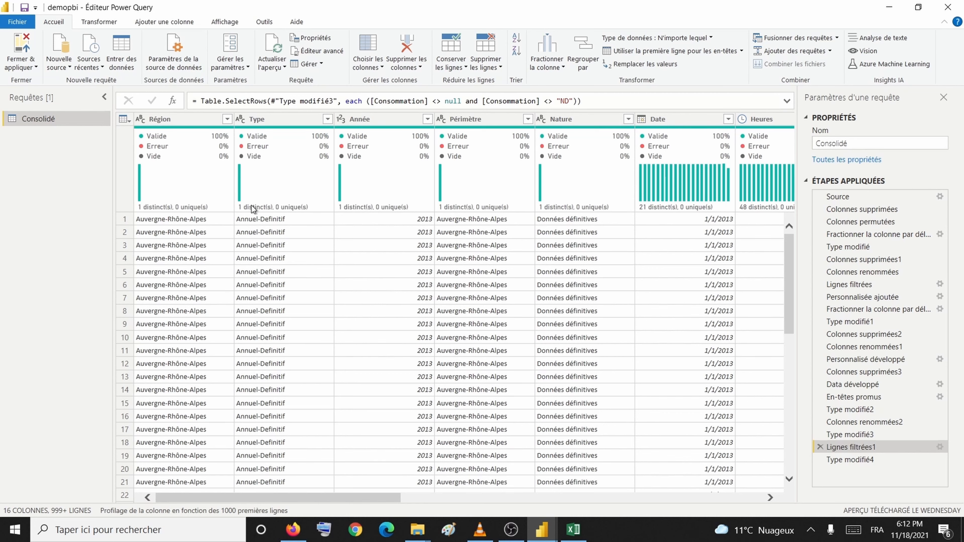
pyautogui.click(227, 119)
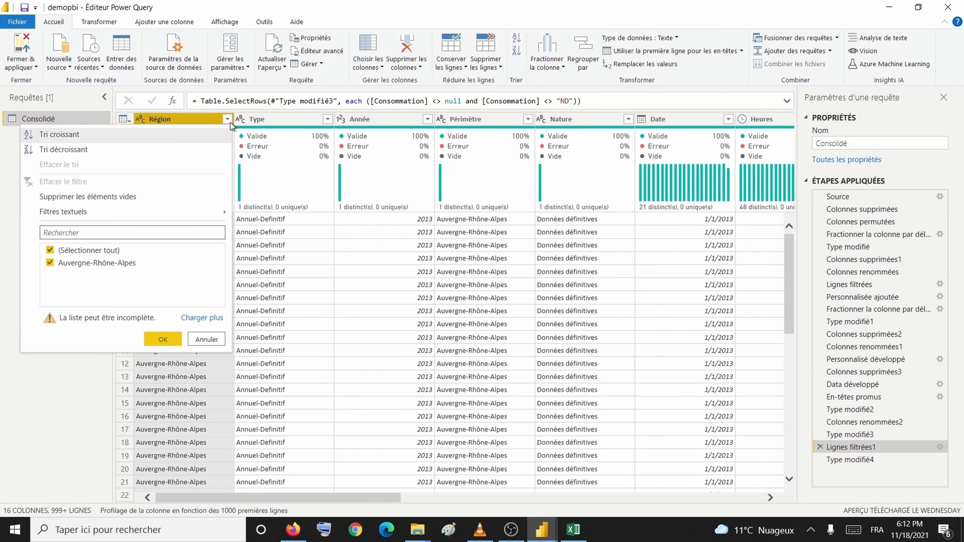
pyautogui.moveTo(185, 216)
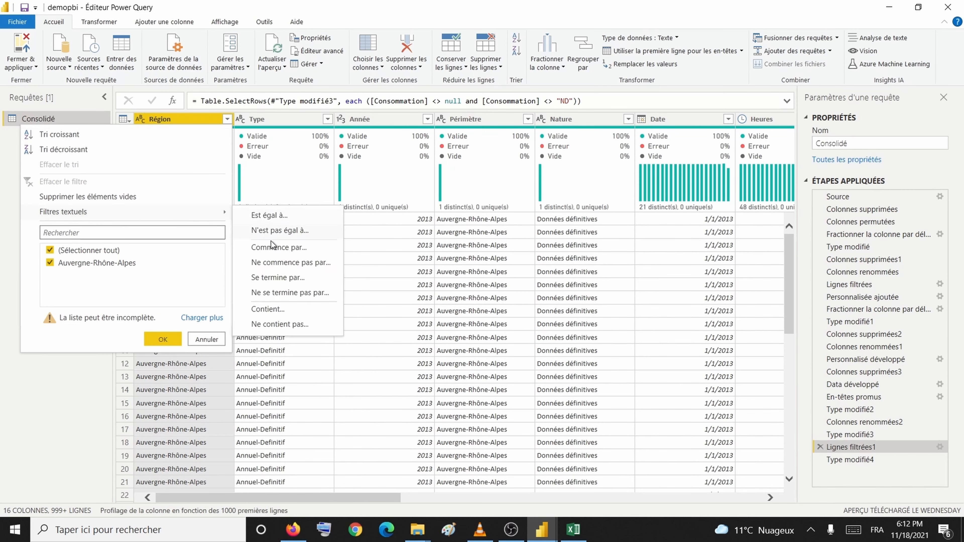
pyautogui.click(283, 262)
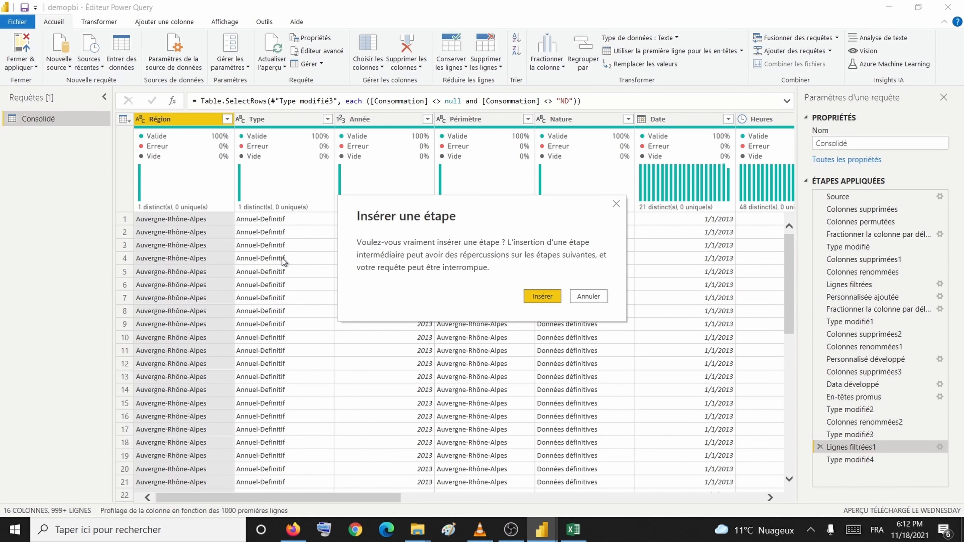
pyautogui.click(544, 293)
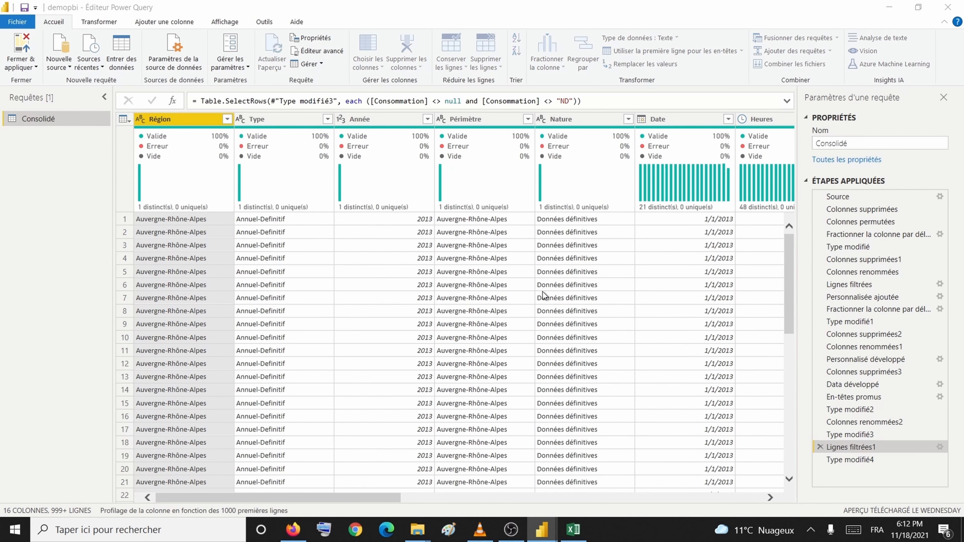
pyautogui.click(405, 262)
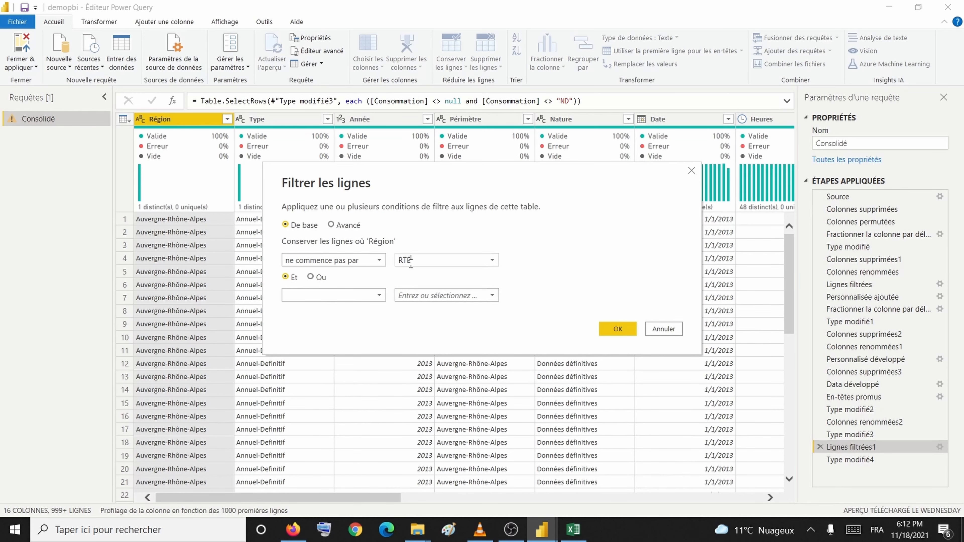
pyautogui.click(619, 328)
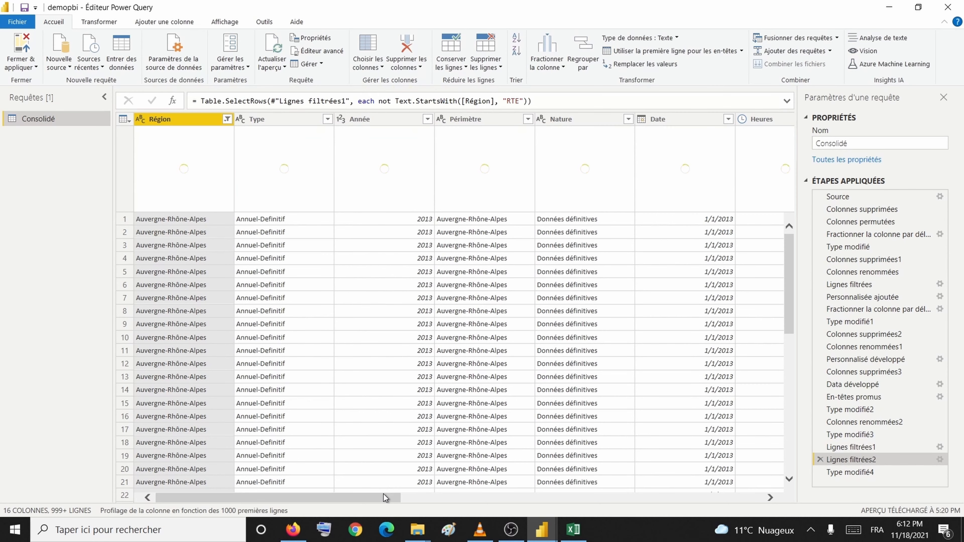
pyautogui.moveTo(384, 494); pyautogui.dragTo(477, 498)
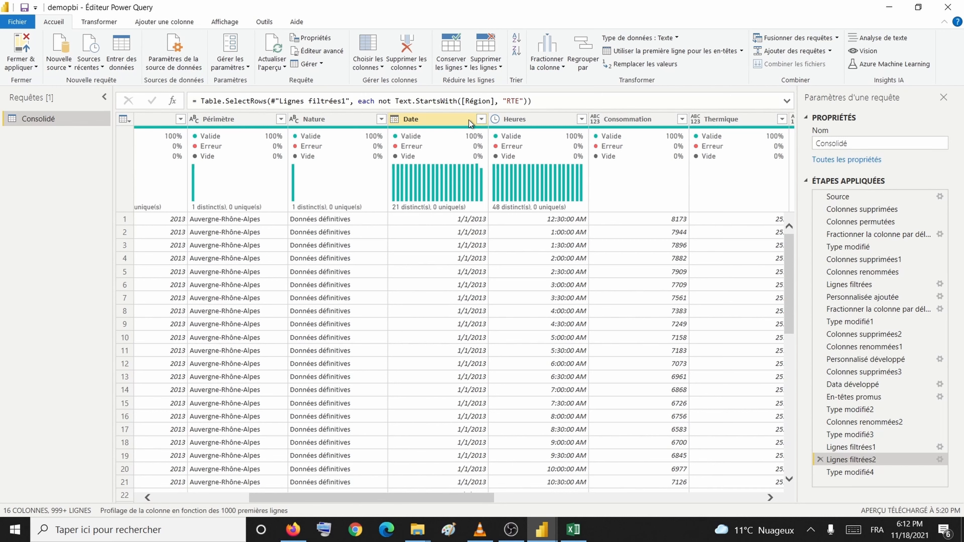
# Step: Insert a Périmètre filter step excluding values that begin with 'Pér'
pyautogui.click(284, 122)
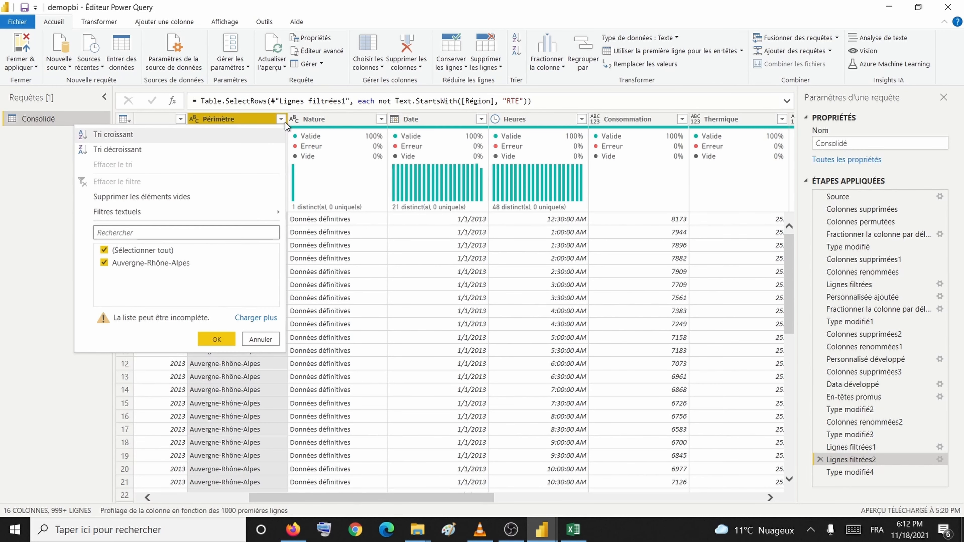
pyautogui.moveTo(249, 209)
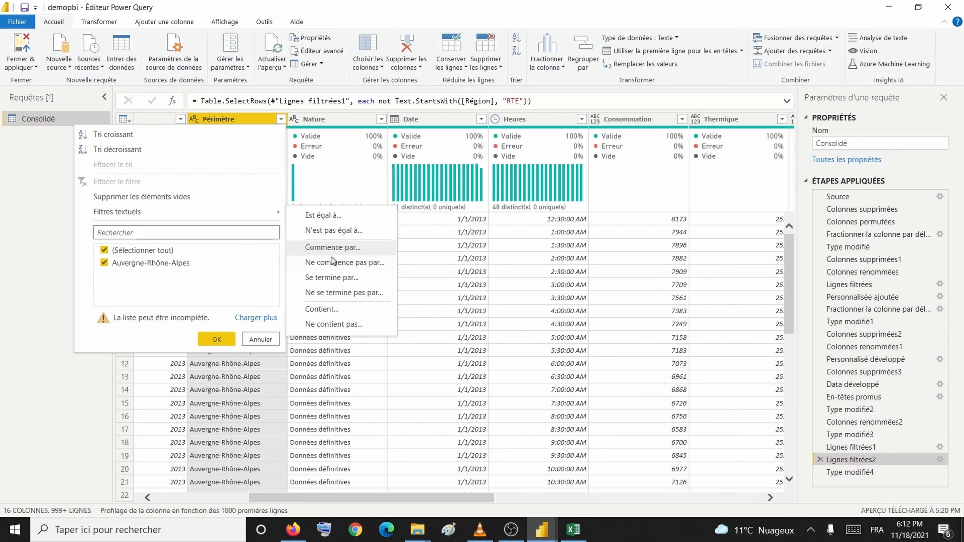
pyautogui.click(331, 259)
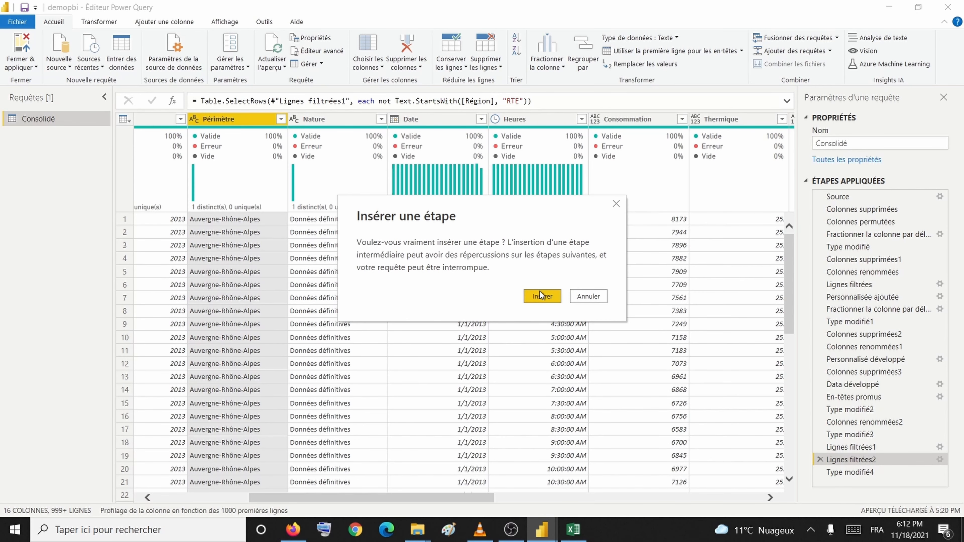
pyautogui.click(540, 295)
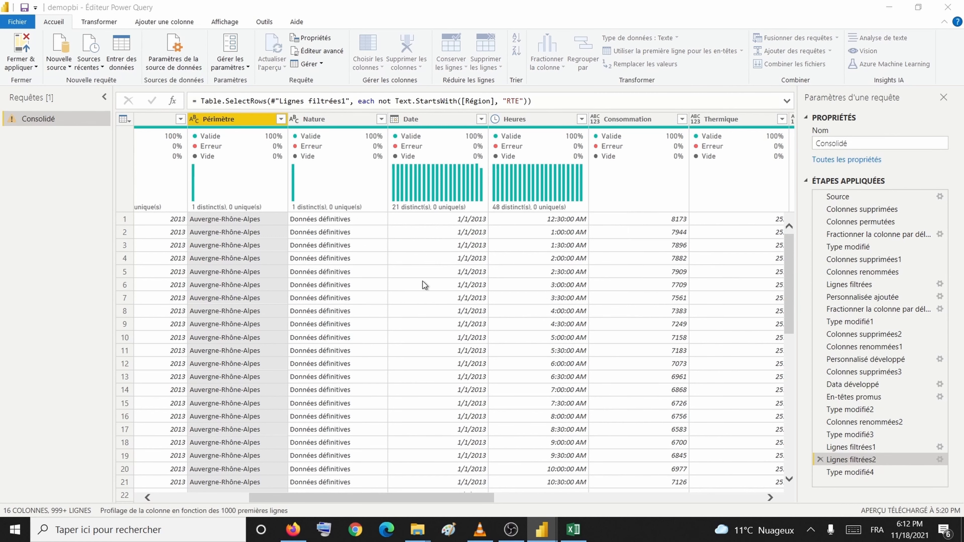
pyautogui.click(431, 263)
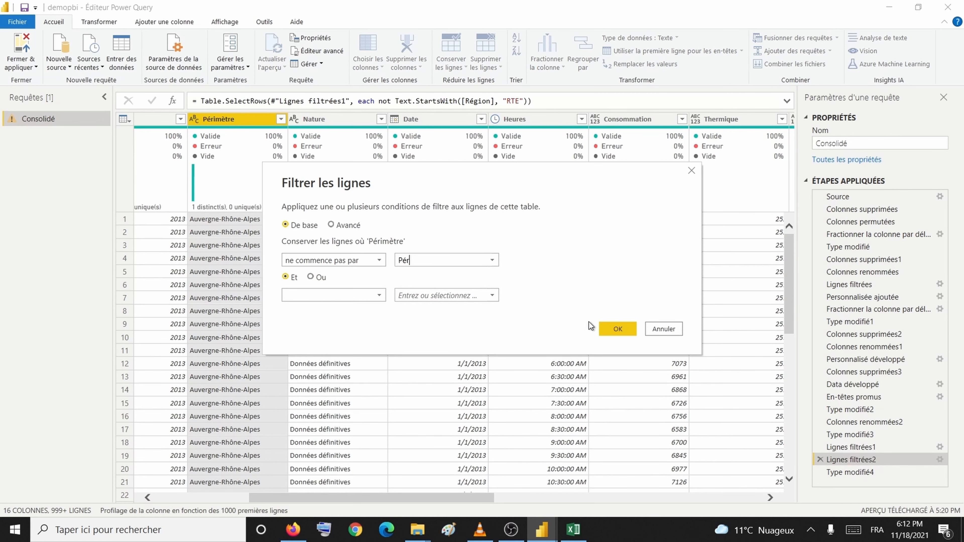
pyautogui.click(618, 329)
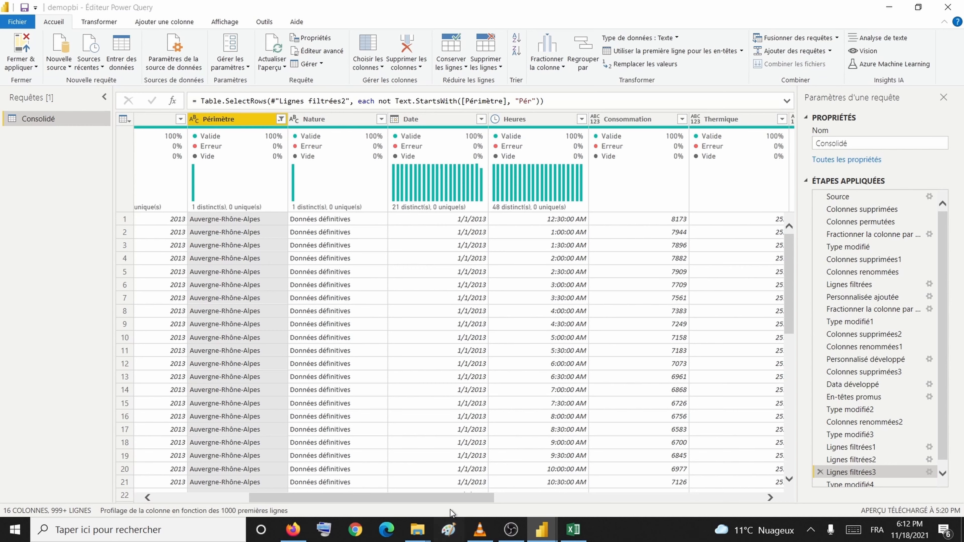
pyautogui.moveTo(458, 500); pyautogui.dragTo(552, 502)
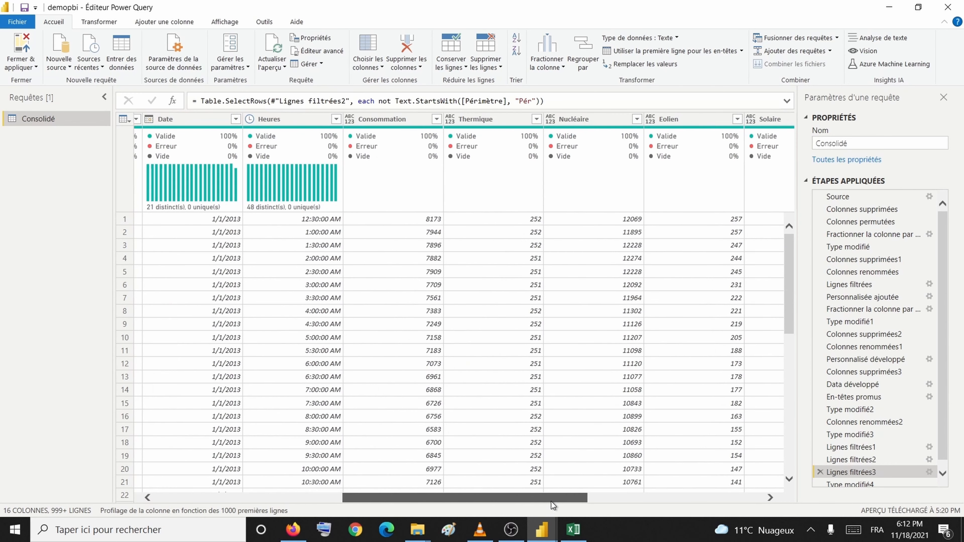
# Step: Compare Nucléaire and Pompage with Excel columns G and K, then return to Power Query
pyautogui.click(546, 258)
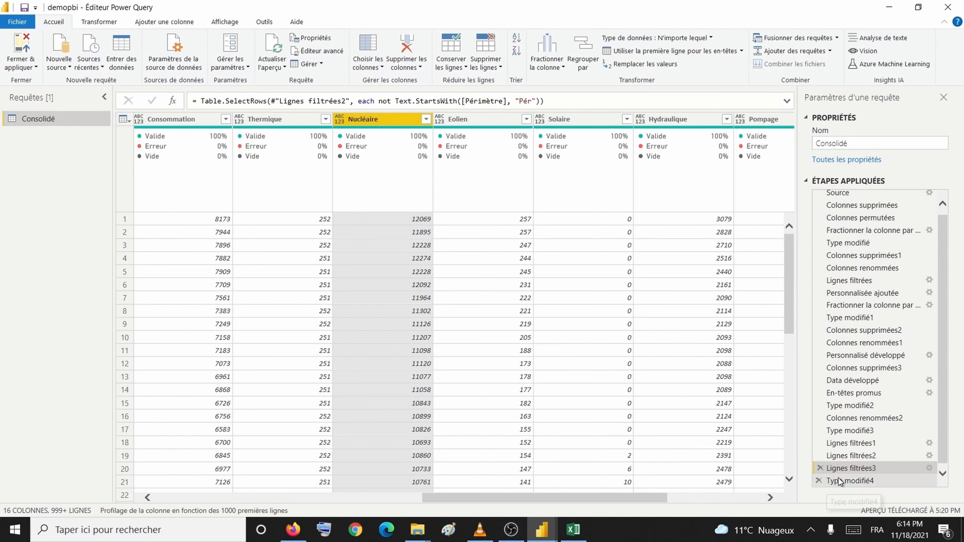
pyautogui.click(572, 530)
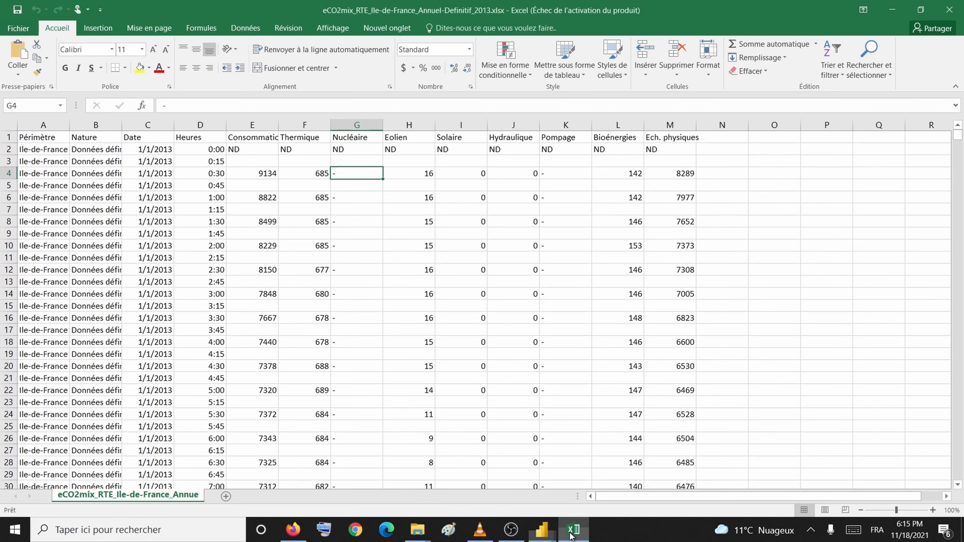
pyautogui.click(356, 125)
pyautogui.click(562, 125)
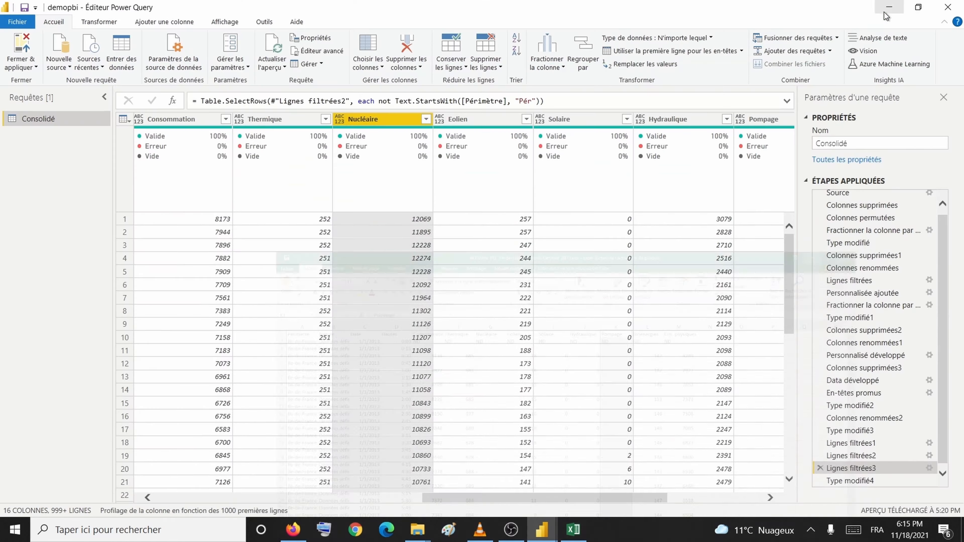
pyautogui.click(892, 10)
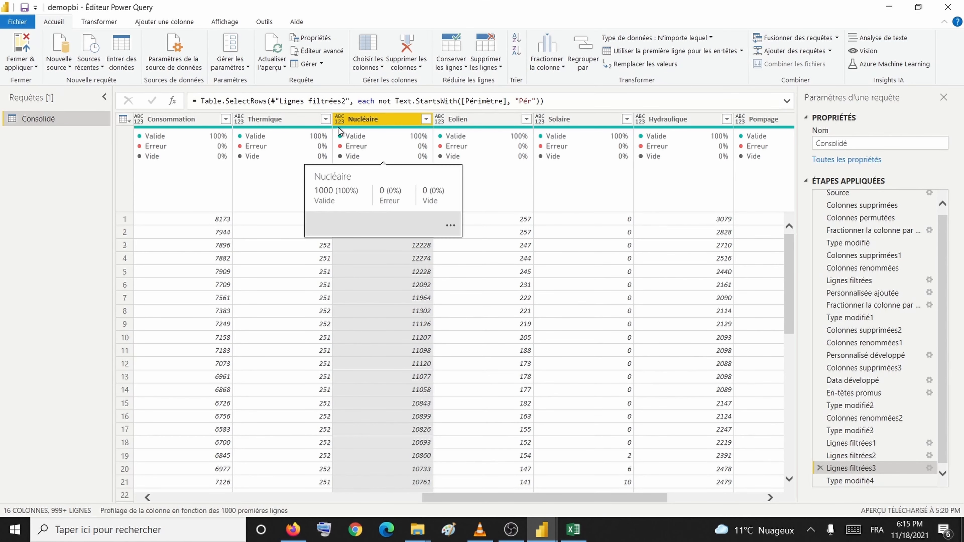
# Step: Insert a Type modifié5 step typing both Nucléaire and Pompage as Texte
pyautogui.click(339, 119)
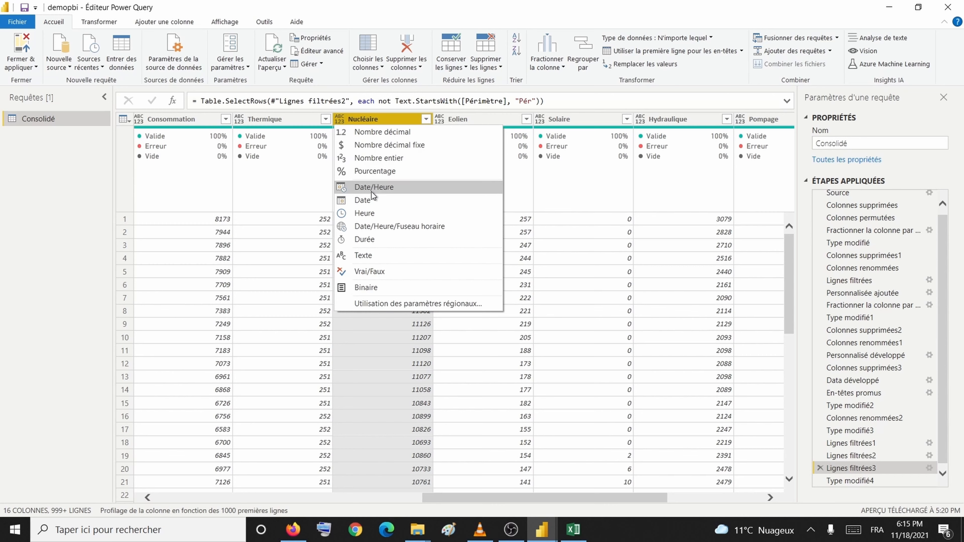
pyautogui.click(378, 258)
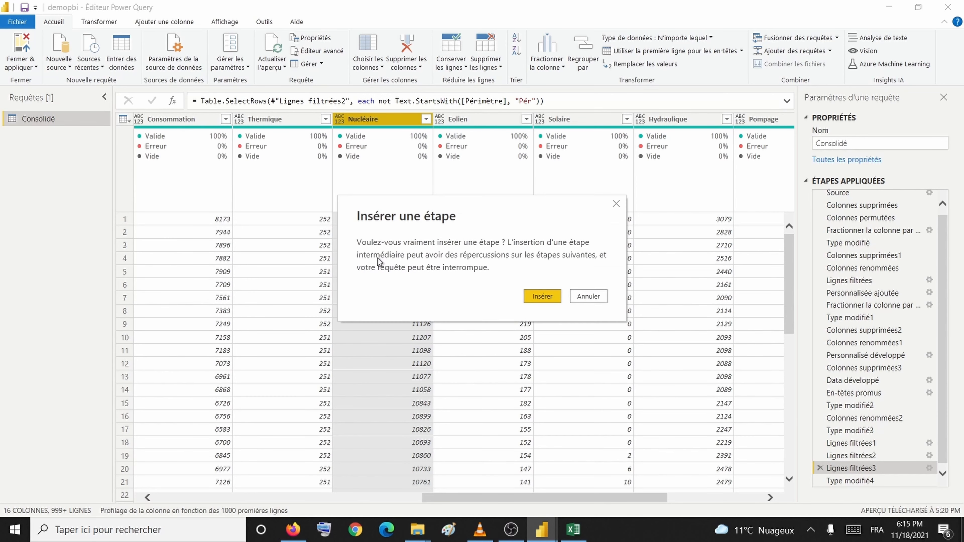
pyautogui.click(530, 298)
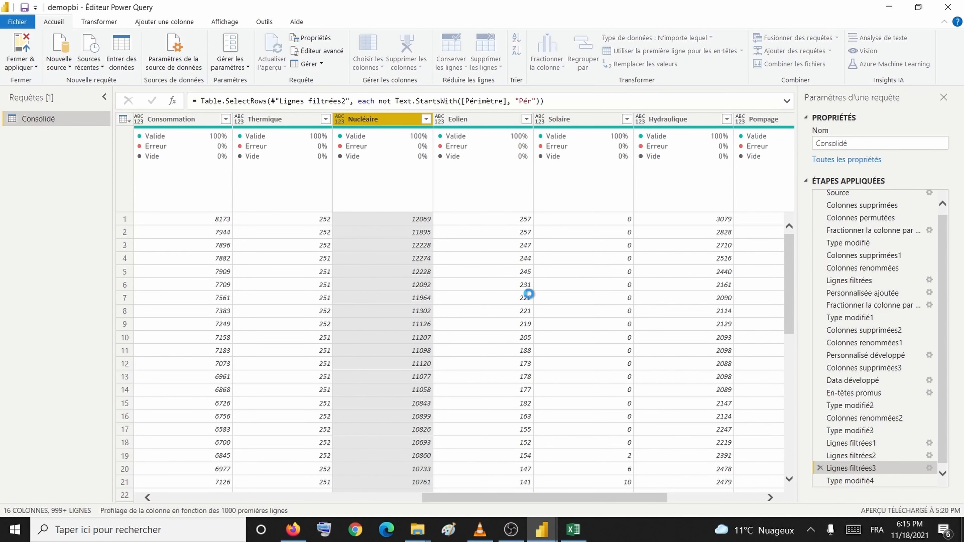
pyautogui.click(741, 123)
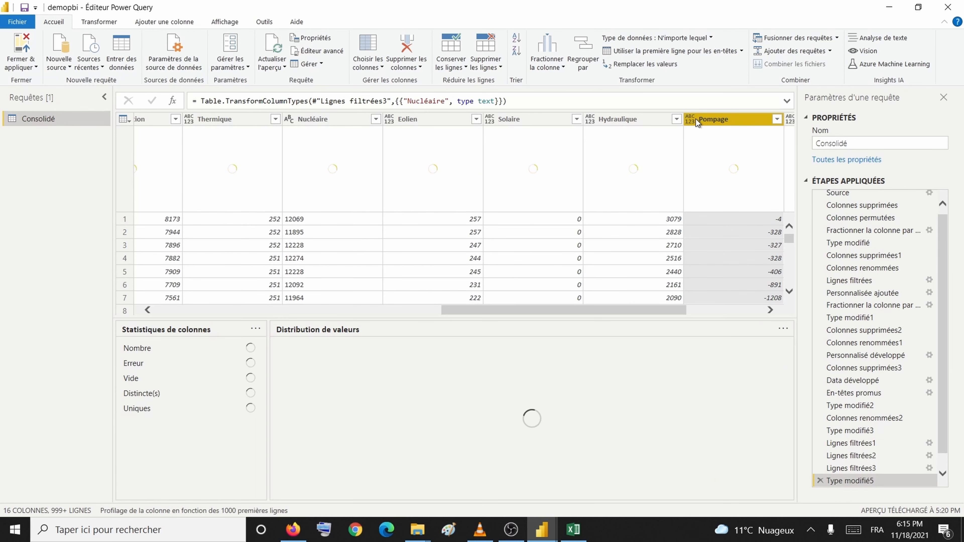
pyautogui.click(692, 119)
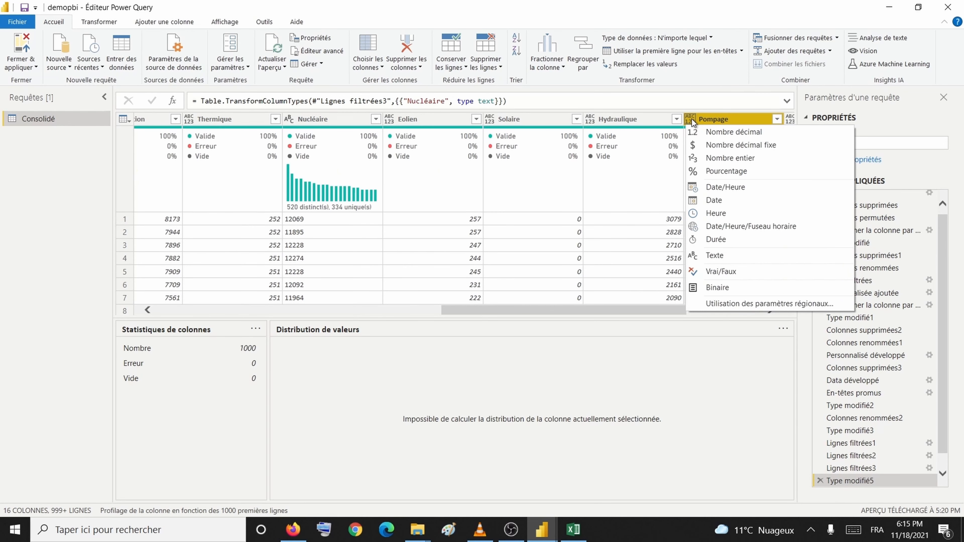
pyautogui.click(716, 251)
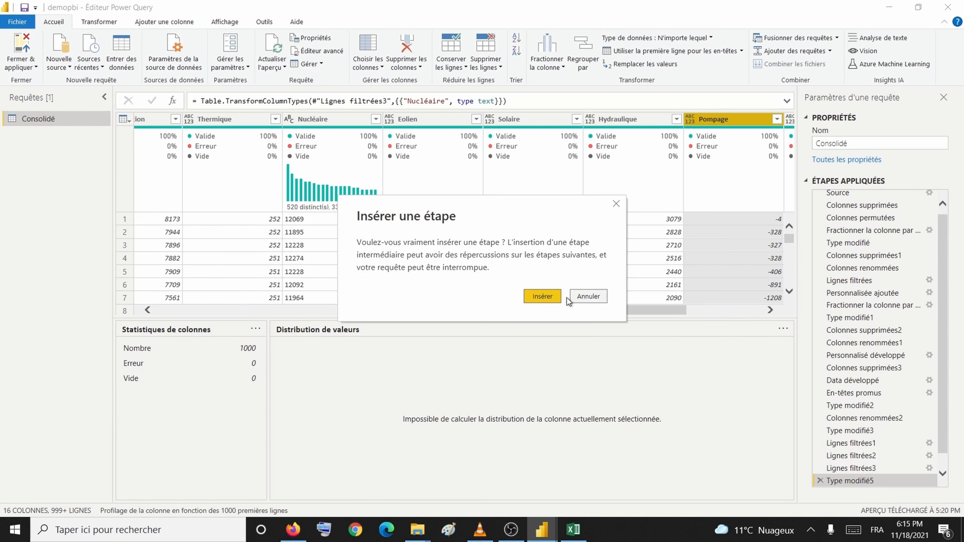
pyautogui.click(550, 296)
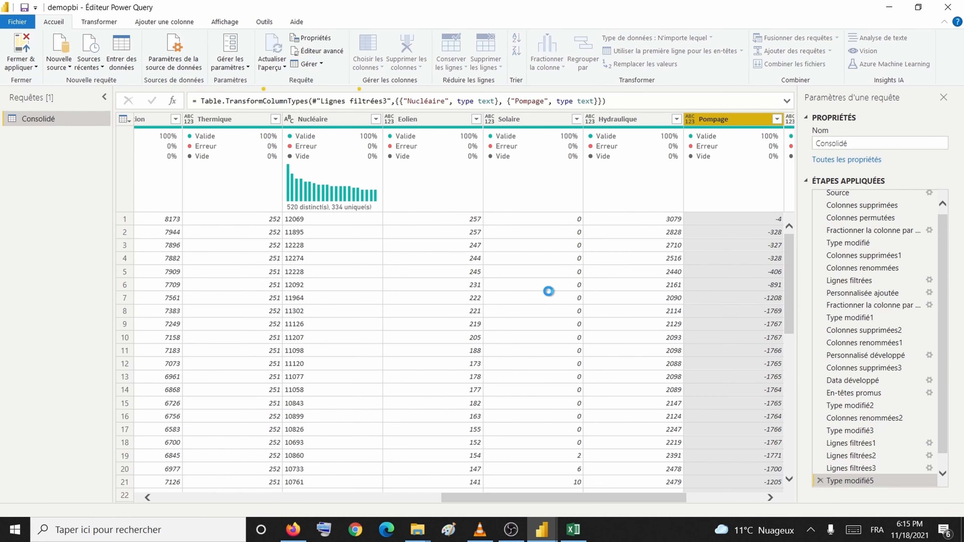
pyautogui.click(331, 125)
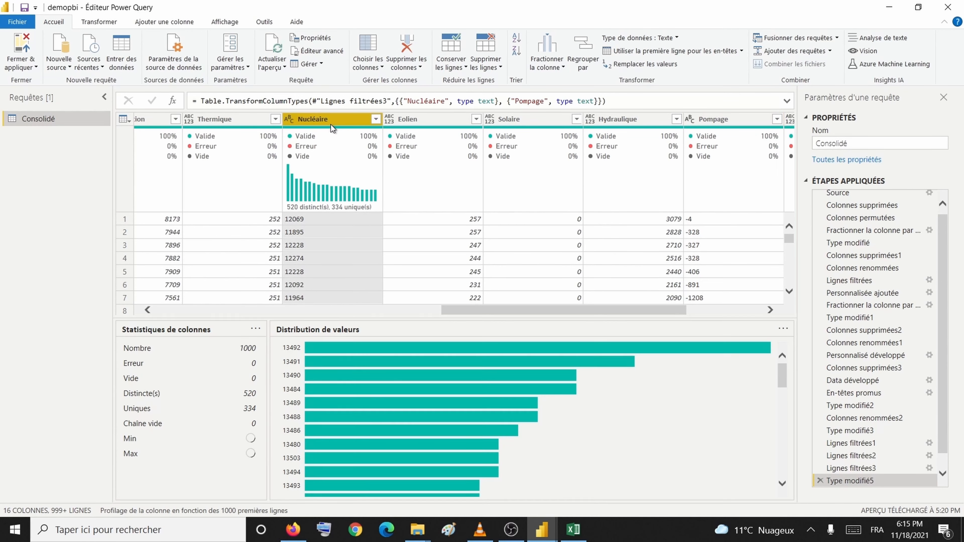
# Step: Insert a Valeur remplacée step replacing '-' with null in the Nucléaire column
pyautogui.rightClick(331, 124)
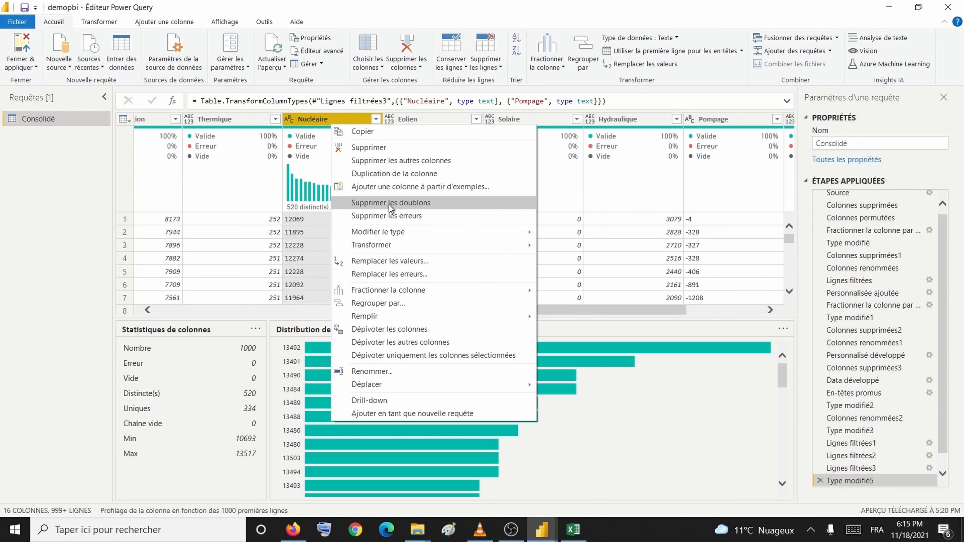
pyautogui.click(395, 257)
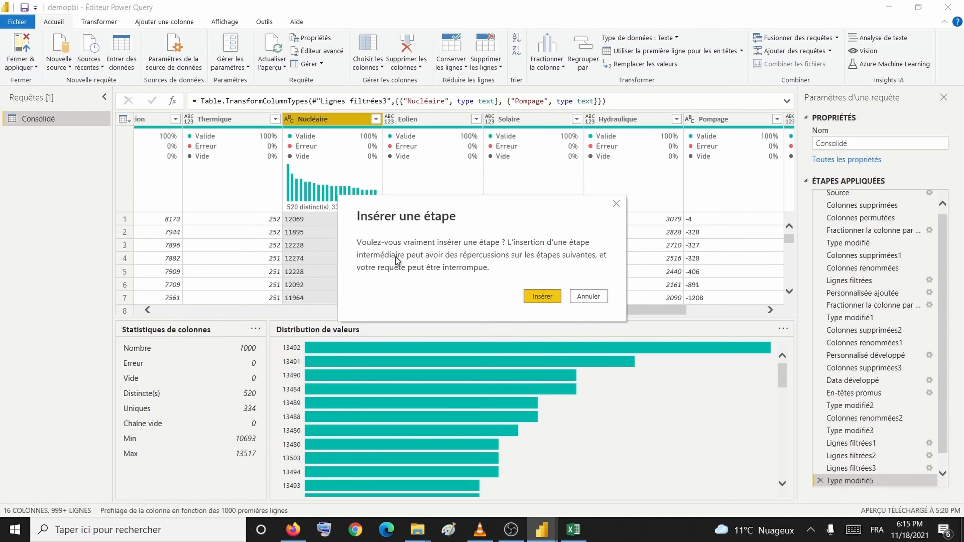
pyautogui.click(535, 295)
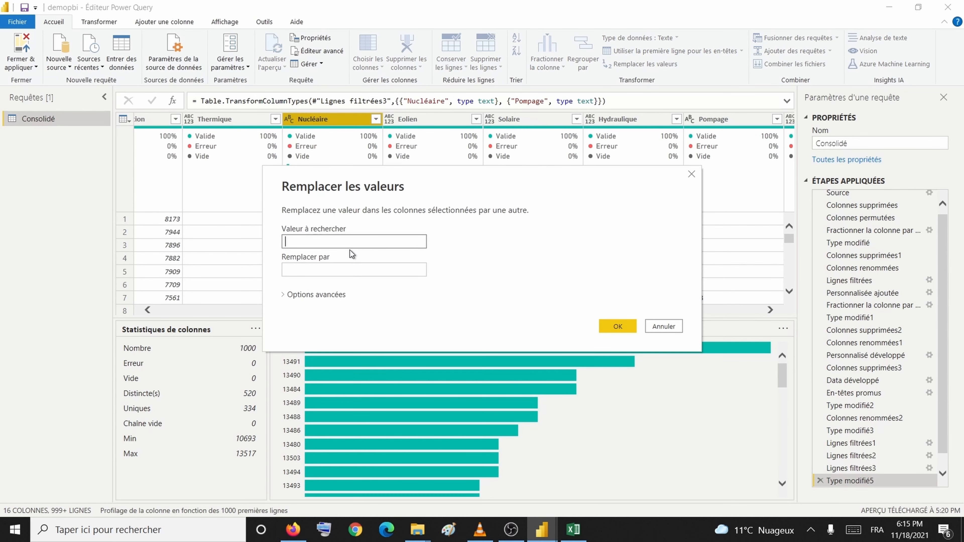
pyautogui.click(357, 269)
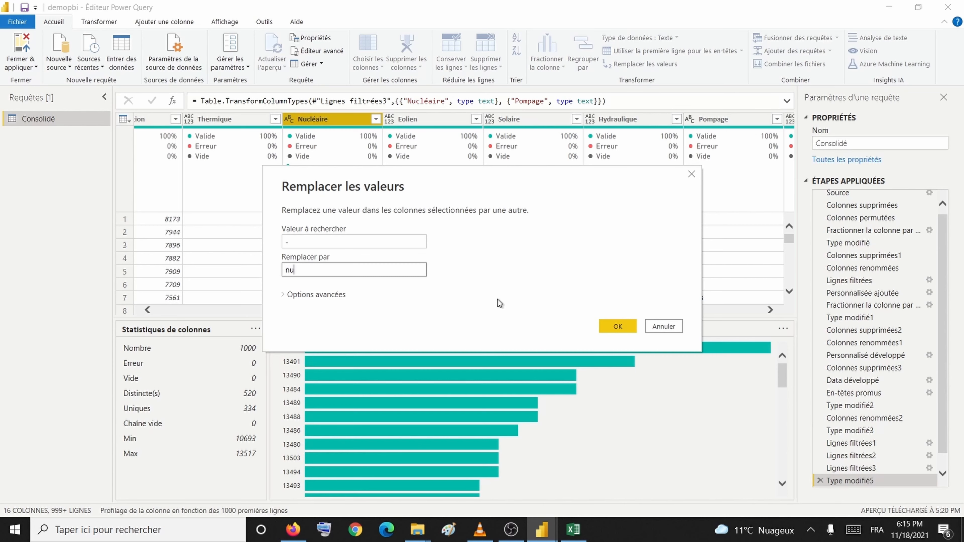
pyautogui.click(630, 326)
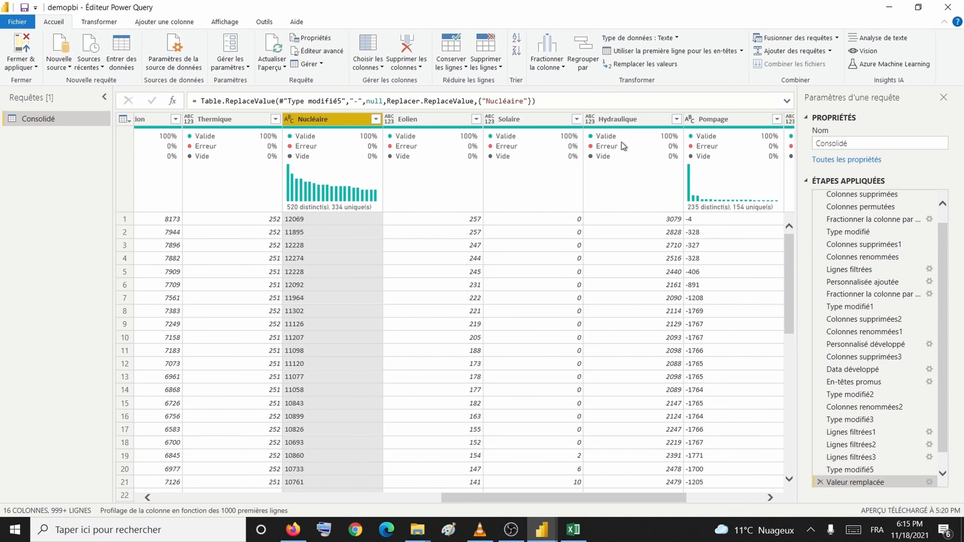
pyautogui.click(697, 128)
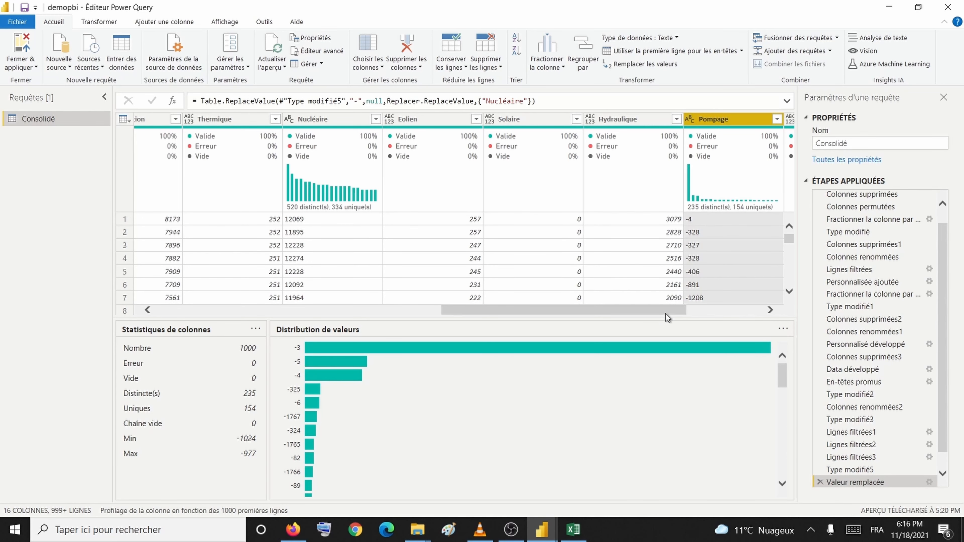
# Step: Insert a Valeur remplacée1 step replacing '-' values in the Pompage column
pyautogui.hscroll(3, 667, 314)
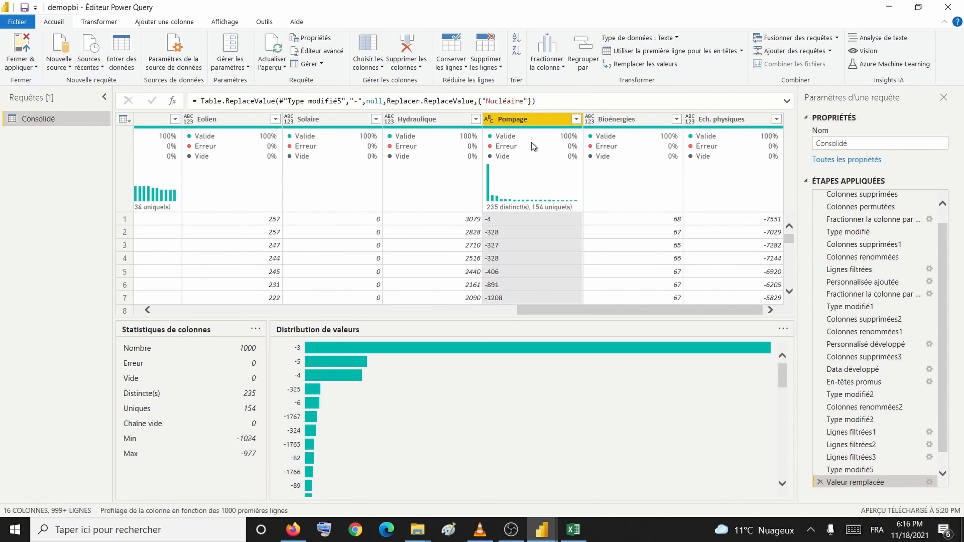
pyautogui.rightClick(533, 122)
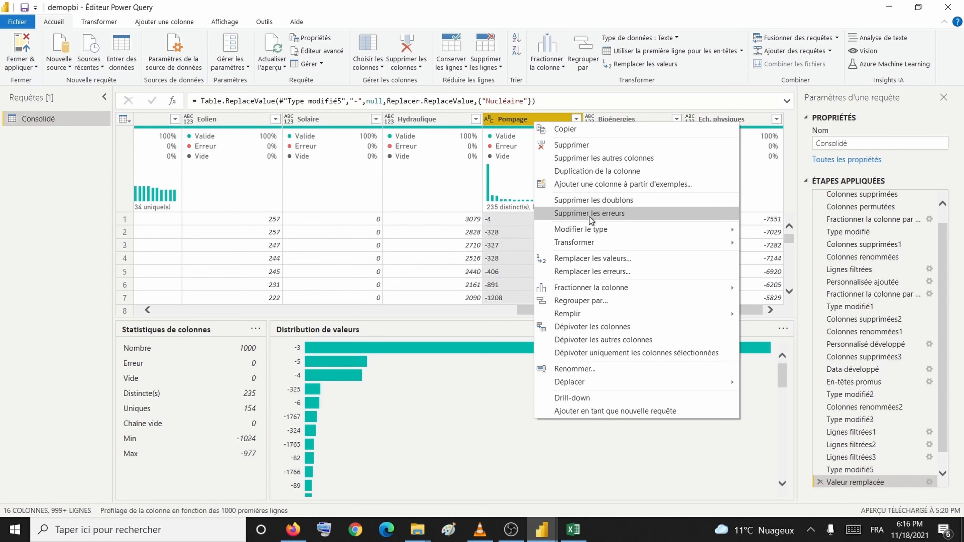
pyautogui.click(591, 259)
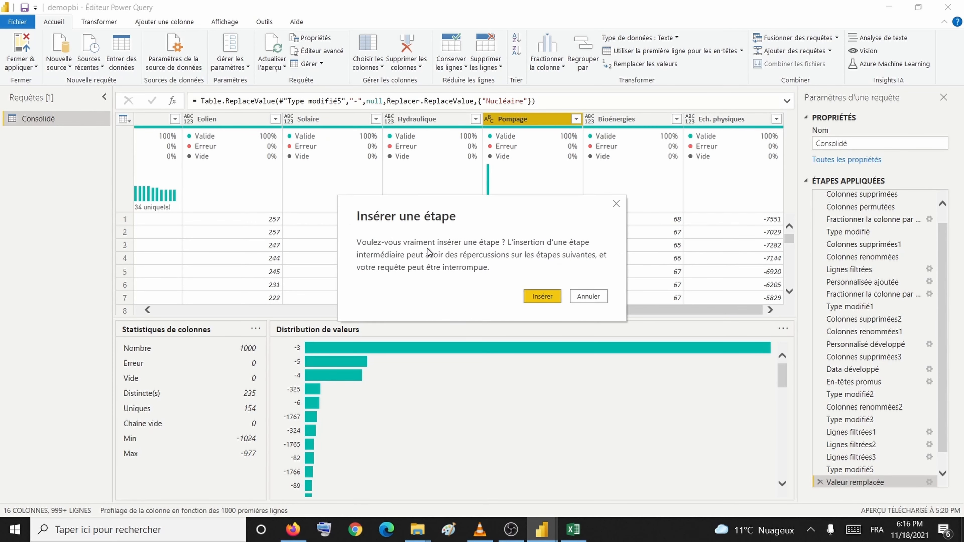
pyautogui.click(532, 298)
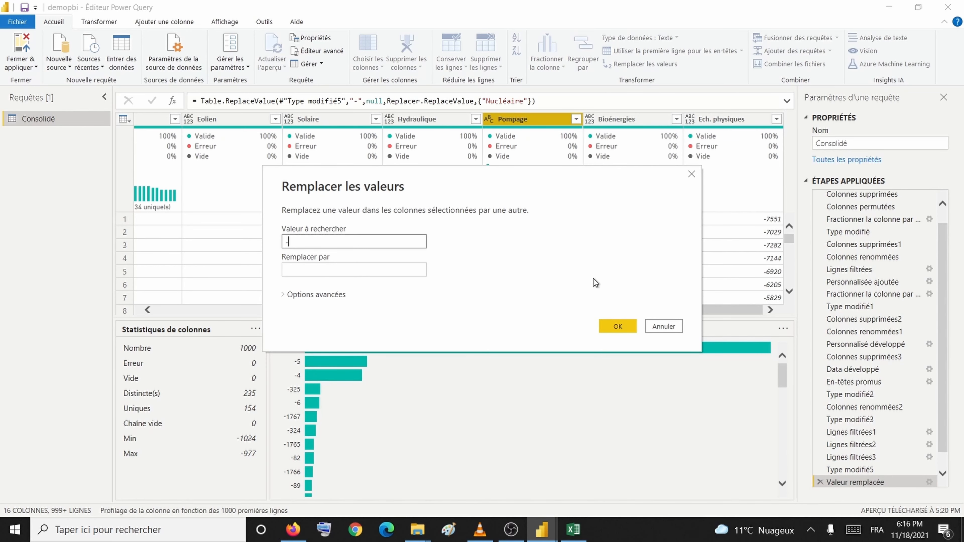
pyautogui.click(616, 326)
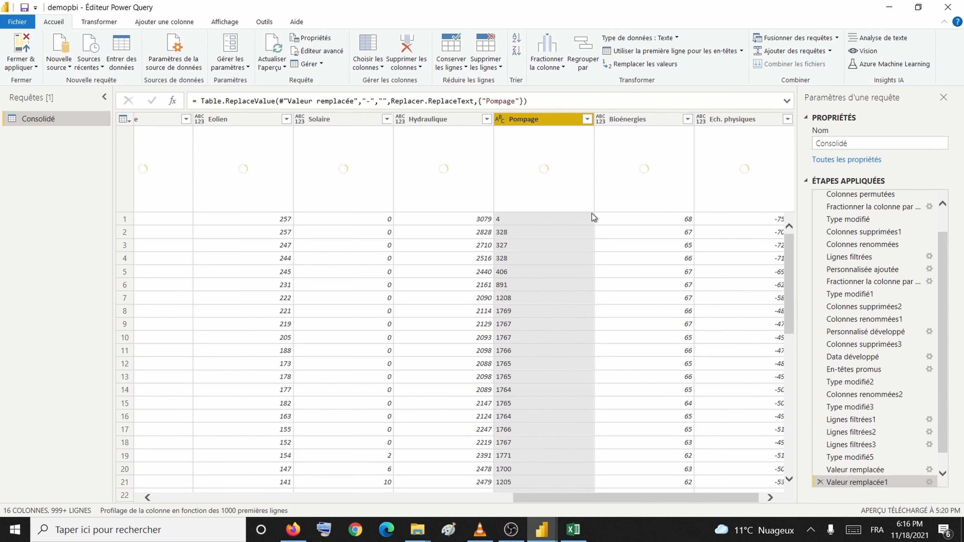
# Step: Correct the Pompage replacement so '-' becomes null, then review the steps through Type modifié4
pyautogui.click(928, 482)
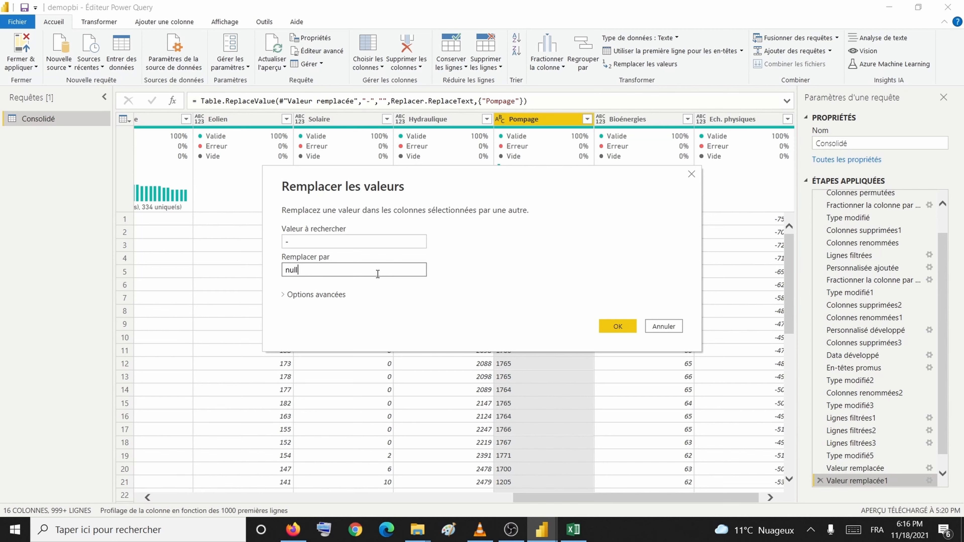
pyautogui.click(615, 322)
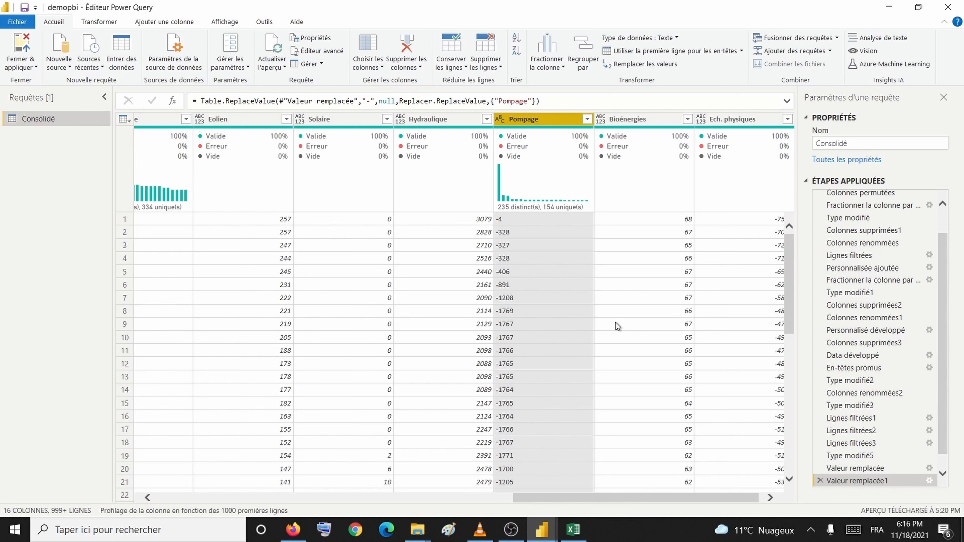
pyautogui.click(851, 468)
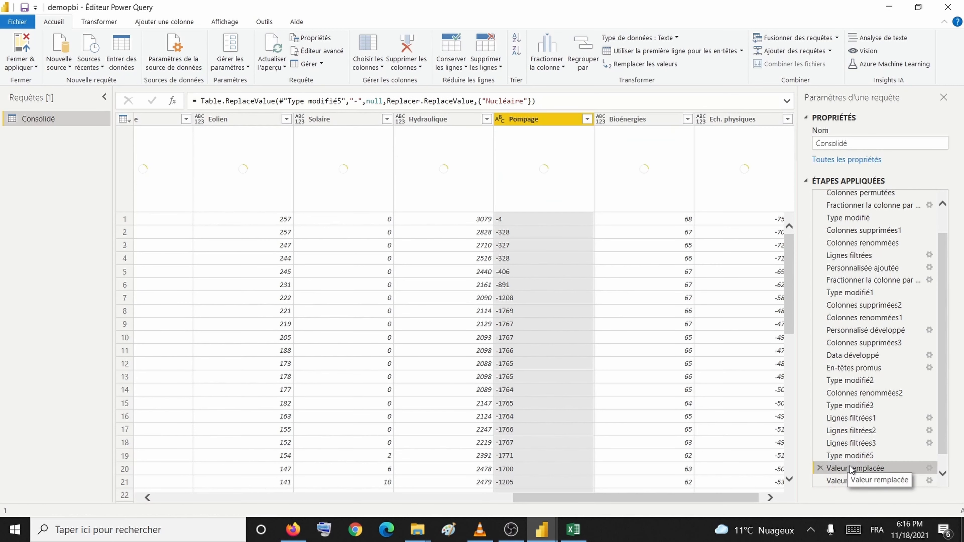
pyautogui.click(850, 479)
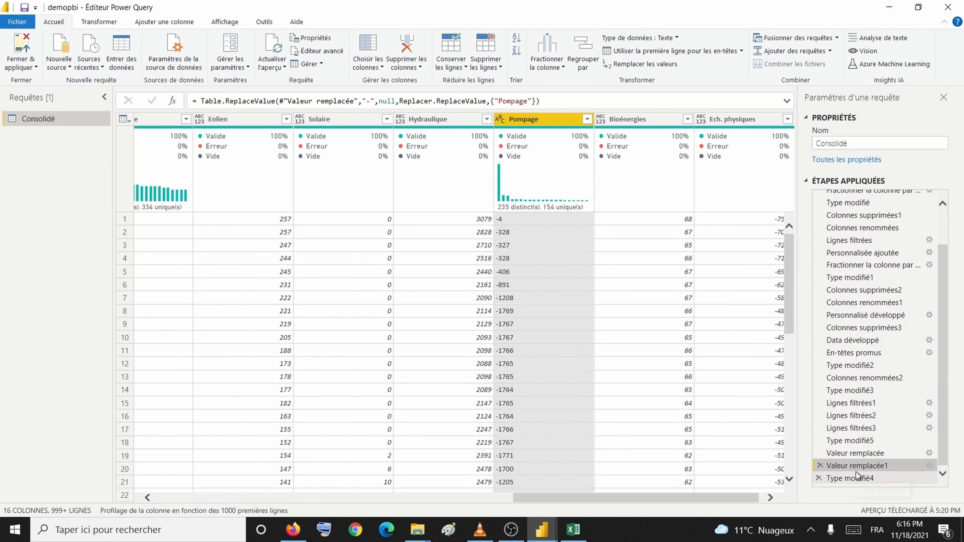
pyautogui.click(857, 478)
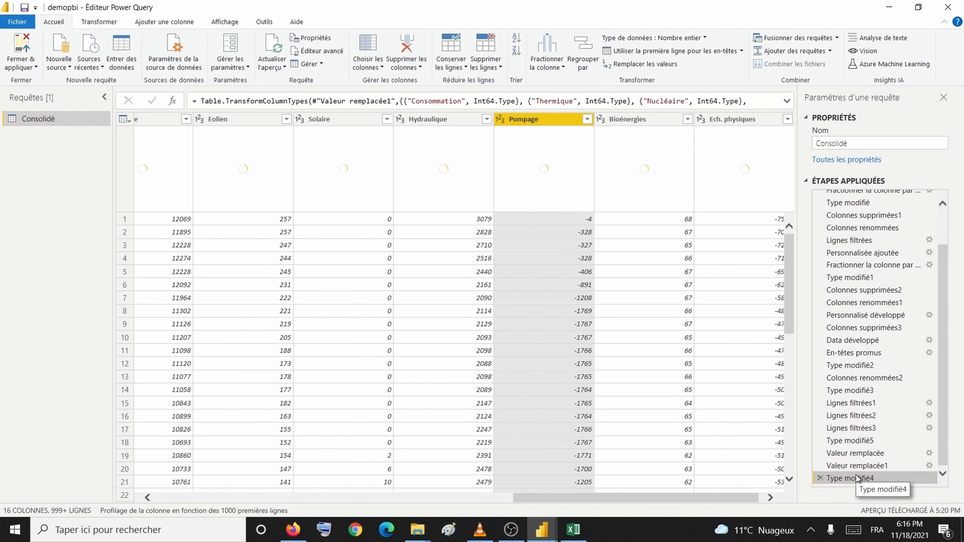
# Step: Choose Fermer & appliquer to load the cleaned Consolidé query into the report
pyautogui.click(21, 70)
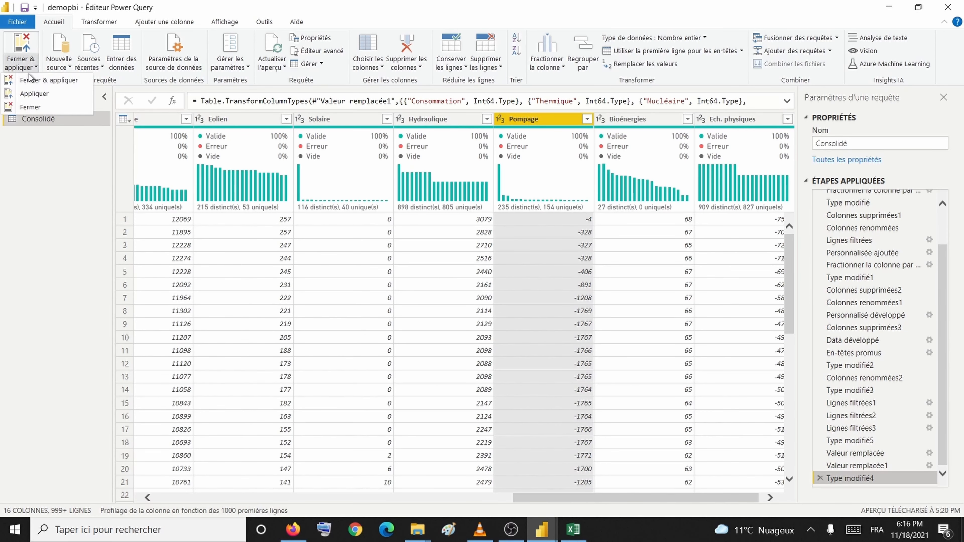
pyautogui.click(33, 77)
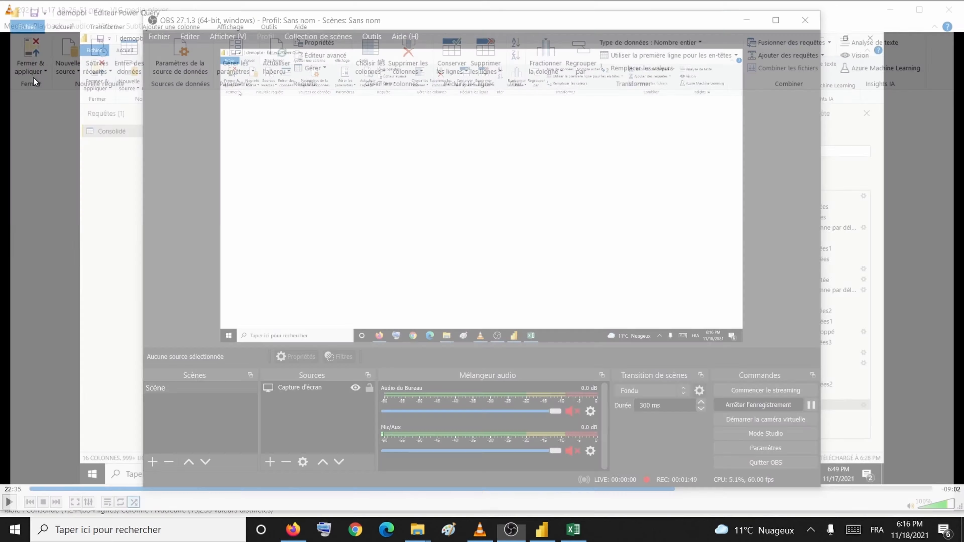
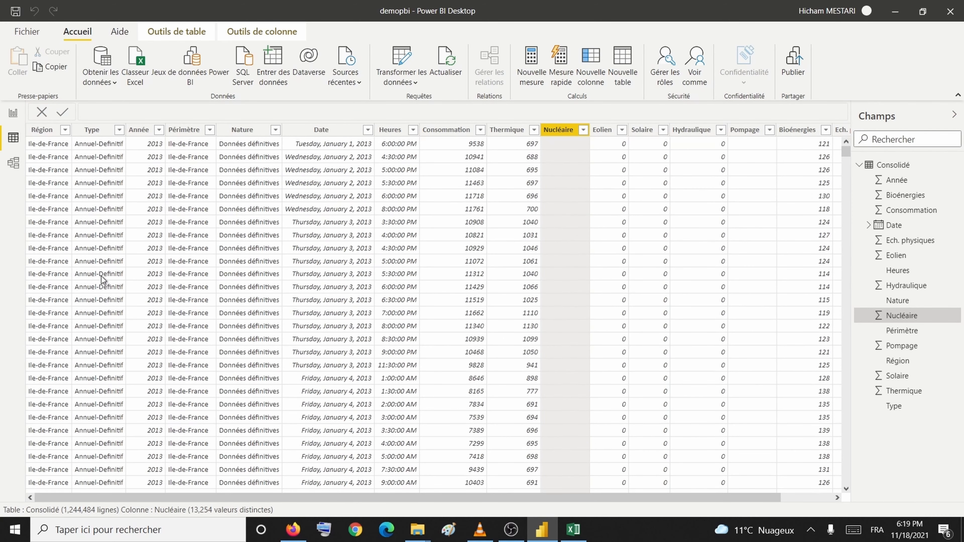
# Step: On the report page, change the chart's Nucléaire aggregation from count to Somme
pyautogui.click(5, 125)
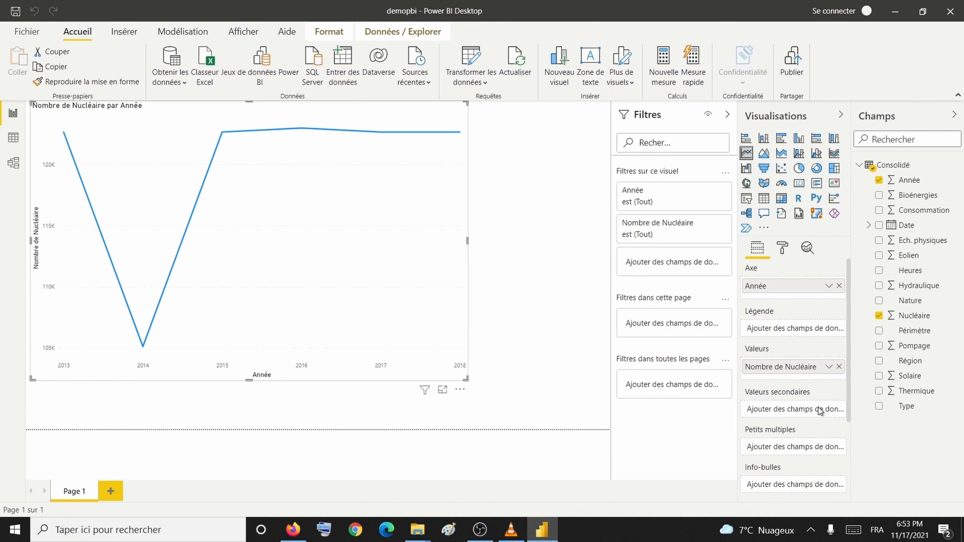
pyautogui.click(828, 367)
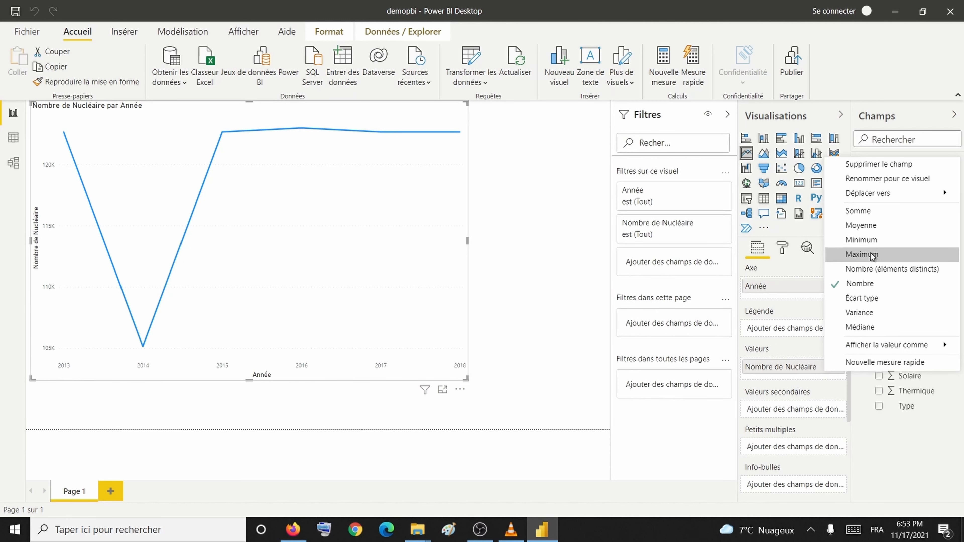
pyautogui.click(873, 218)
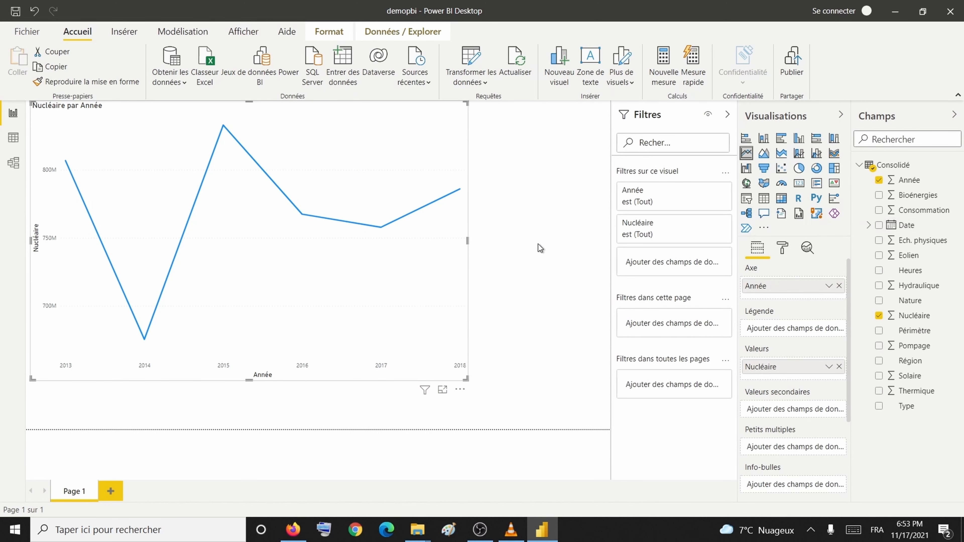
# Step: Enlarge the Nucléaire par Année line chart, making it wider and taller on the page
pyautogui.moveTo(467, 240); pyautogui.dragTo(603, 232)
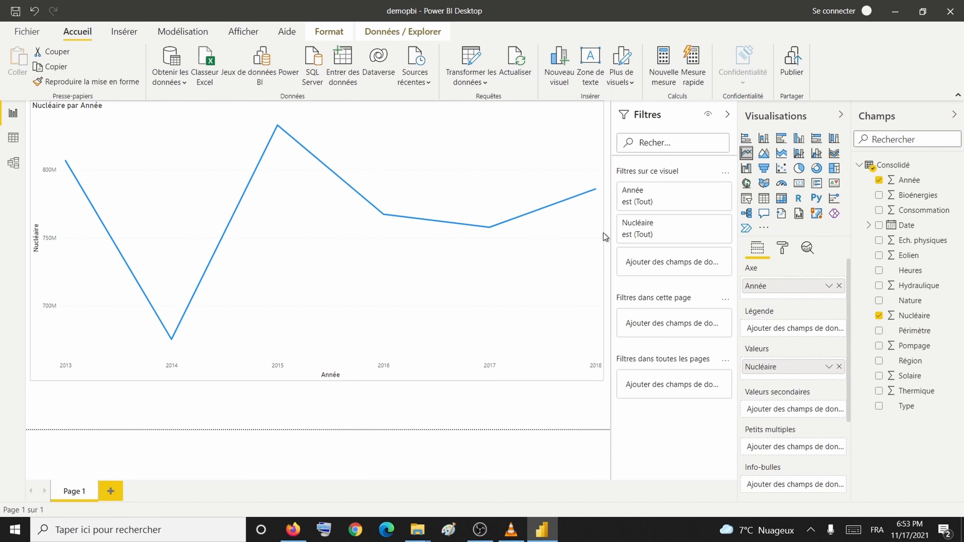
pyautogui.moveTo(317, 378); pyautogui.dragTo(317, 416)
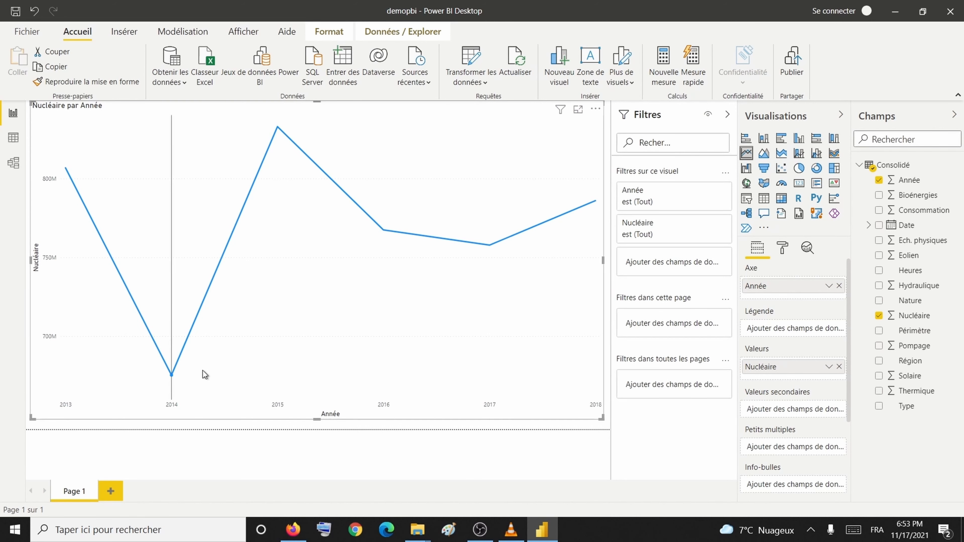
pyautogui.moveTo(172, 377)
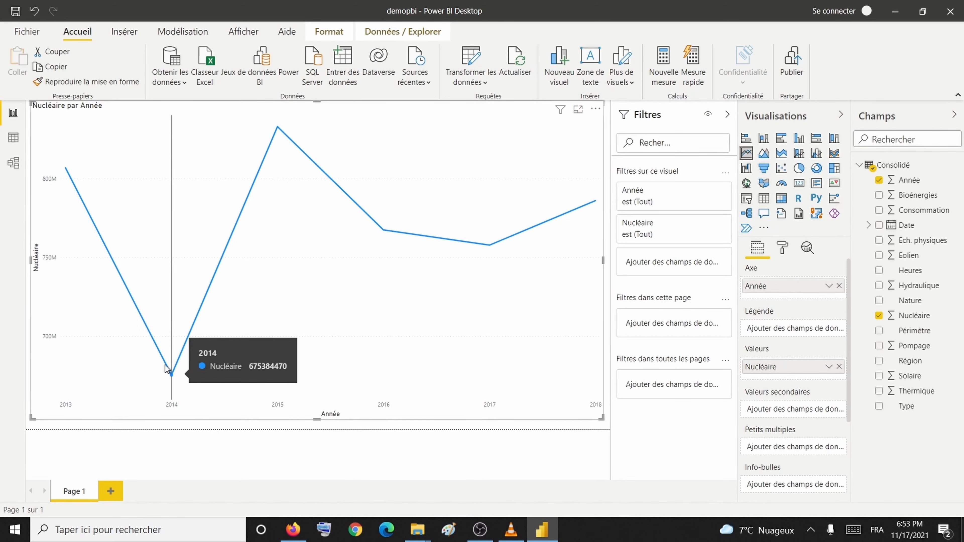
pyautogui.moveTo(70, 199)
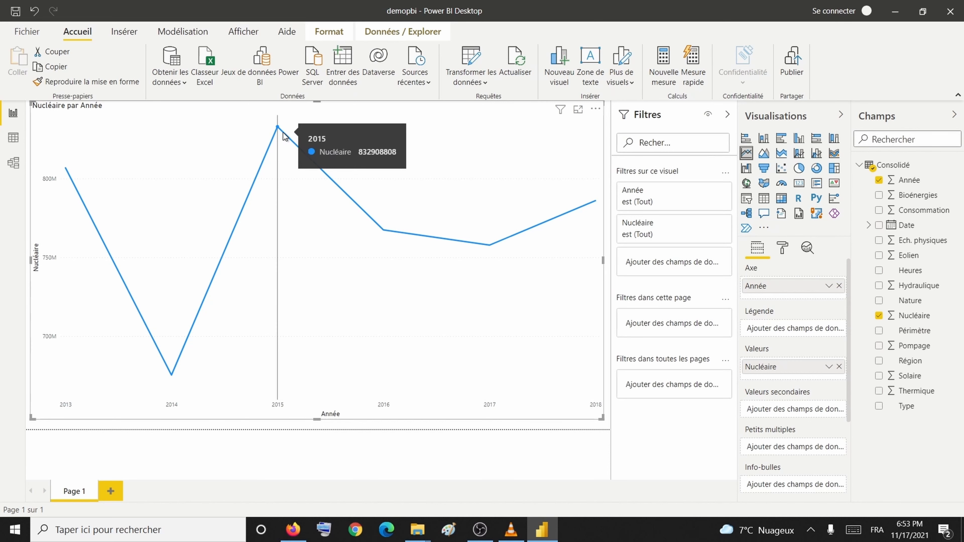
pyautogui.moveTo(458, 249)
pyautogui.moveTo(557, 212)
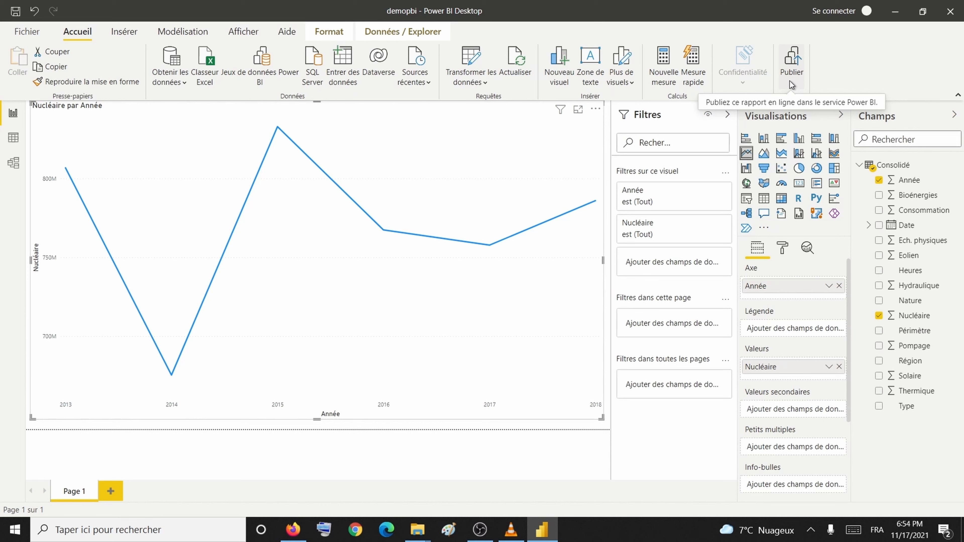
# Step: Save the report for publishing and enter the account e-mail in the sign-in dialog
pyautogui.click(793, 66)
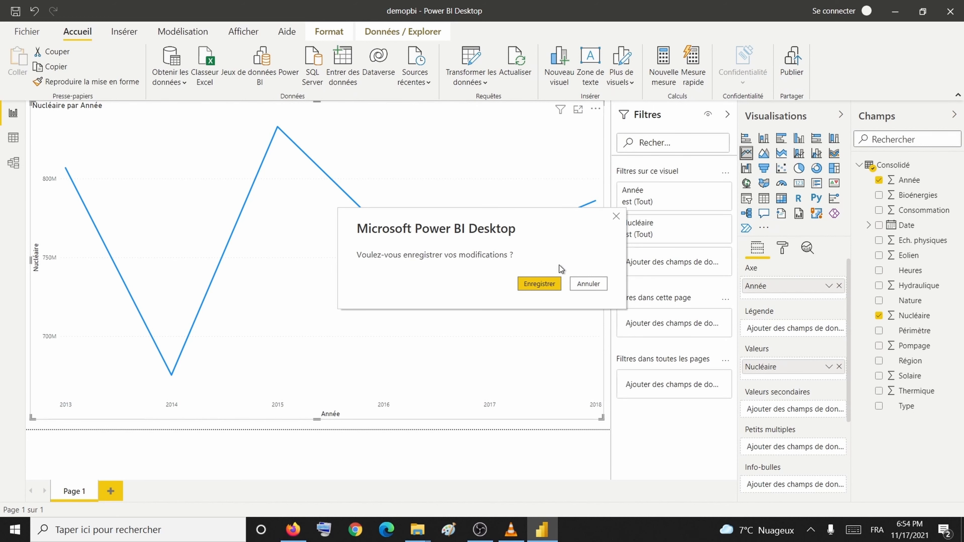
pyautogui.click(548, 280)
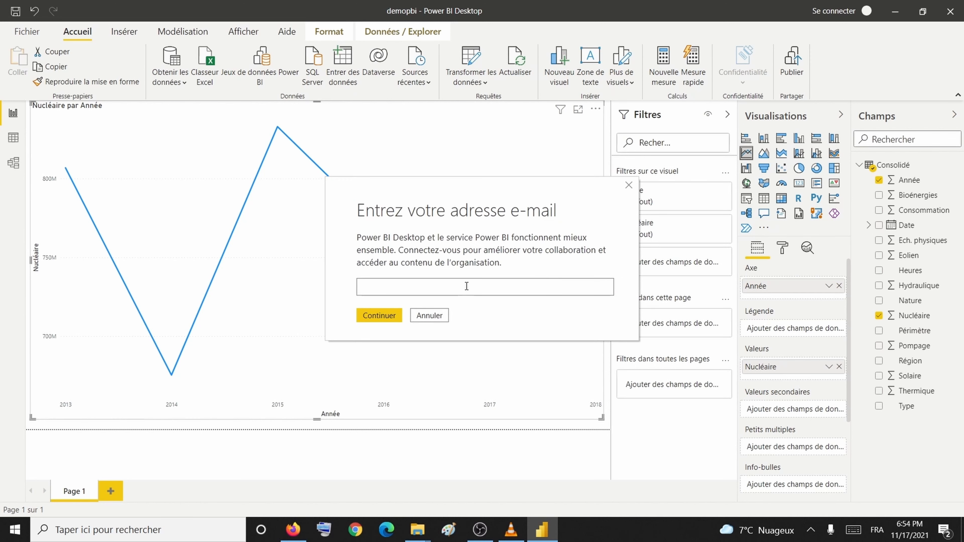
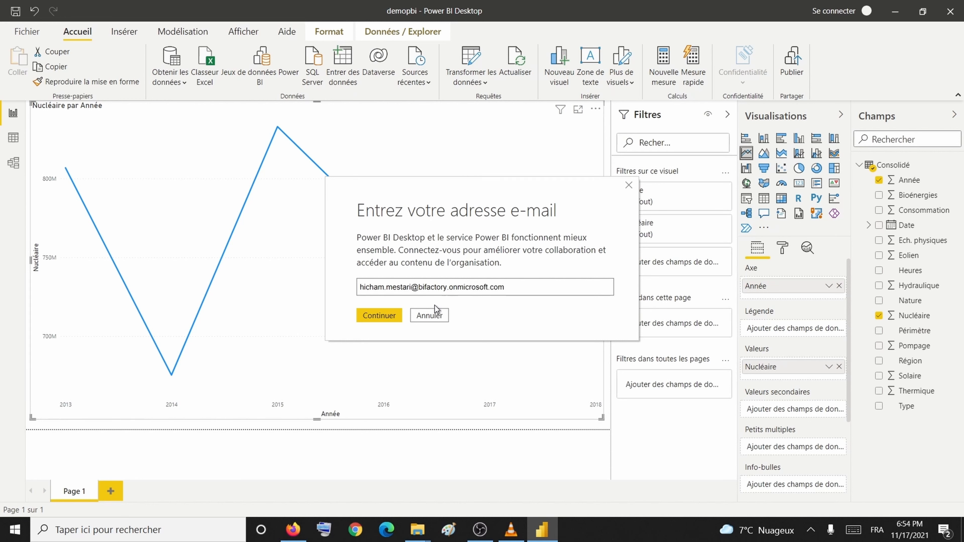
pyautogui.click(377, 322)
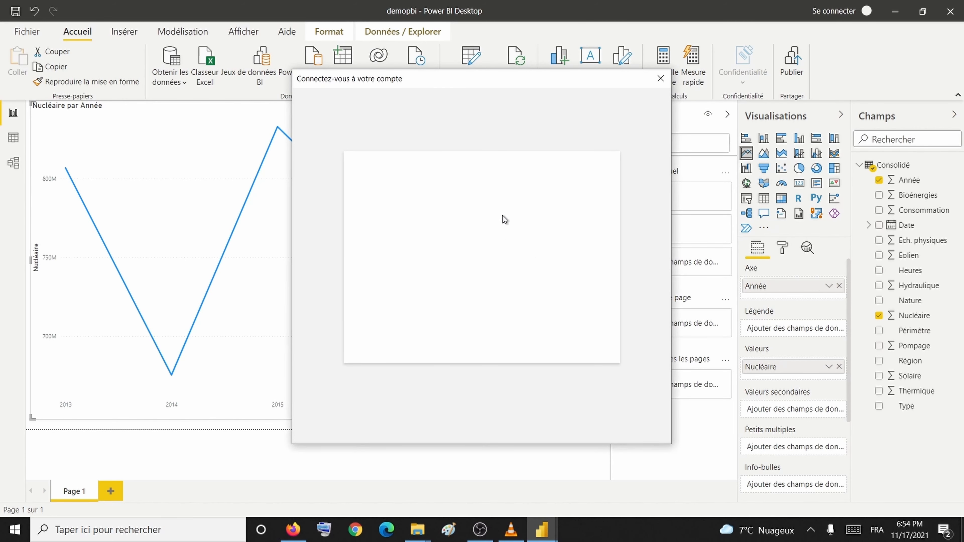
# Step: Choose the existing account and sign in with its password
pyautogui.click(483, 242)
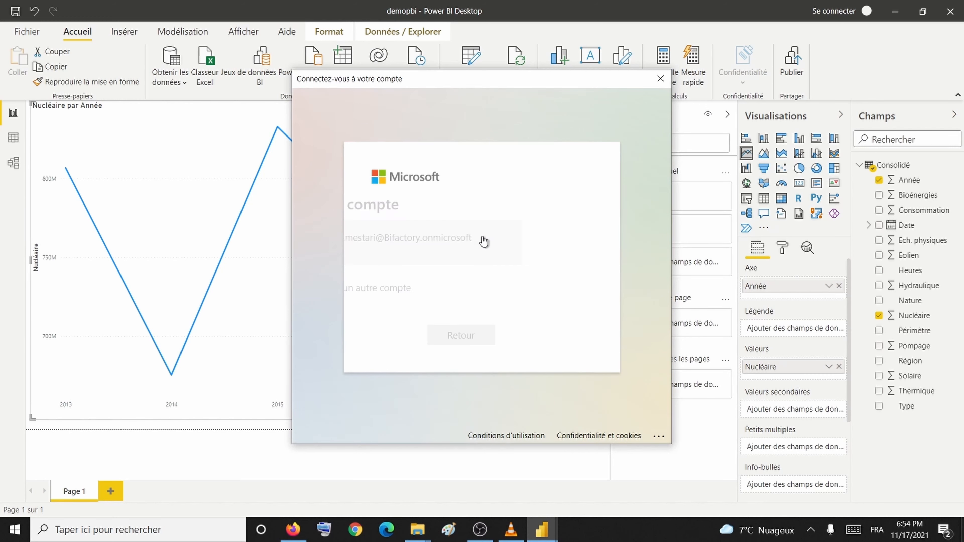
pyautogui.write('********')
pyautogui.press('capslock')
pyautogui.write('*')
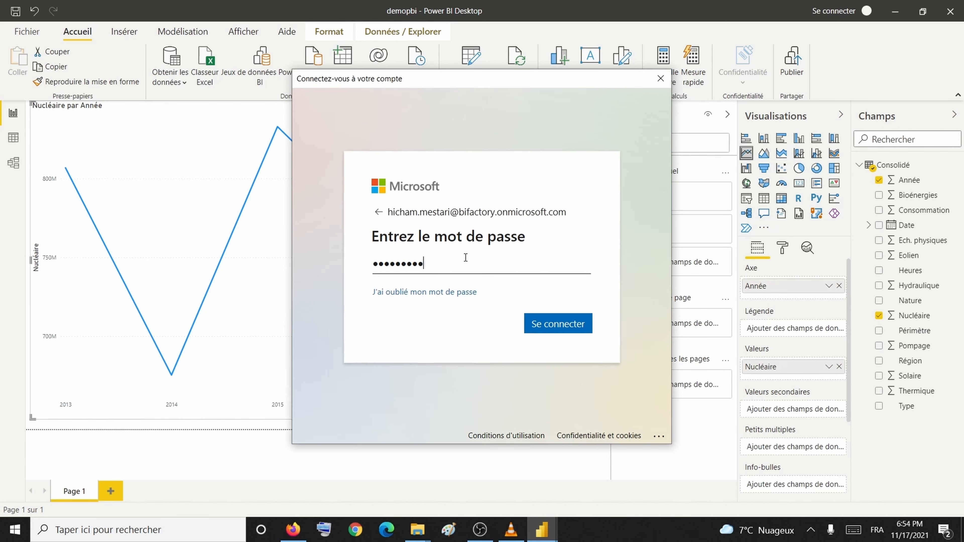
pyautogui.click(556, 320)
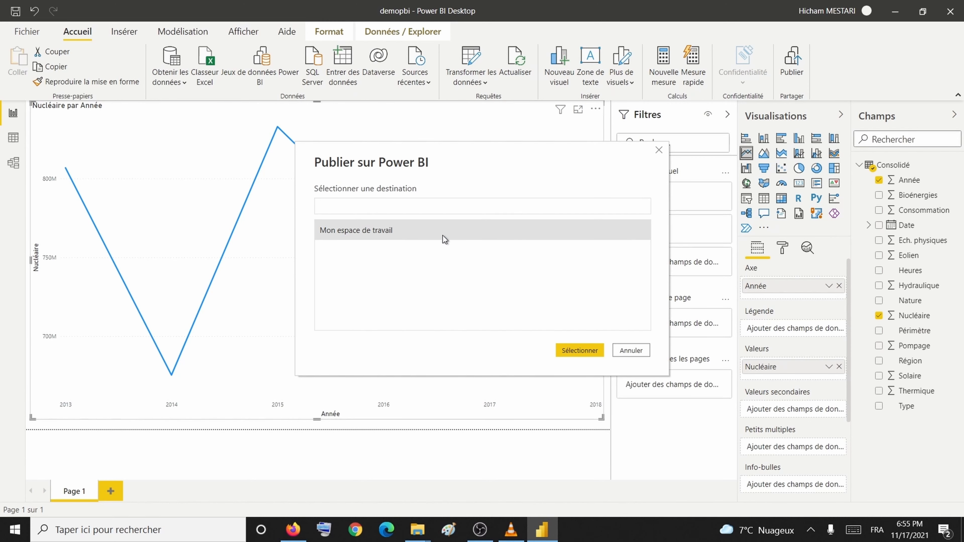
# Step: Publish demopbi.pbix to Mon espace de travail and open it in Power BI online
pyautogui.click(421, 228)
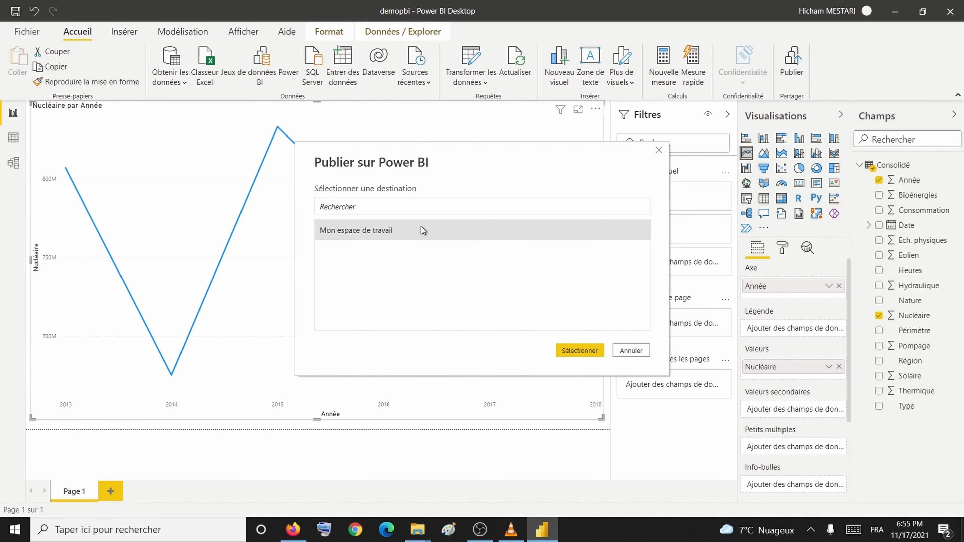
pyautogui.click(577, 345)
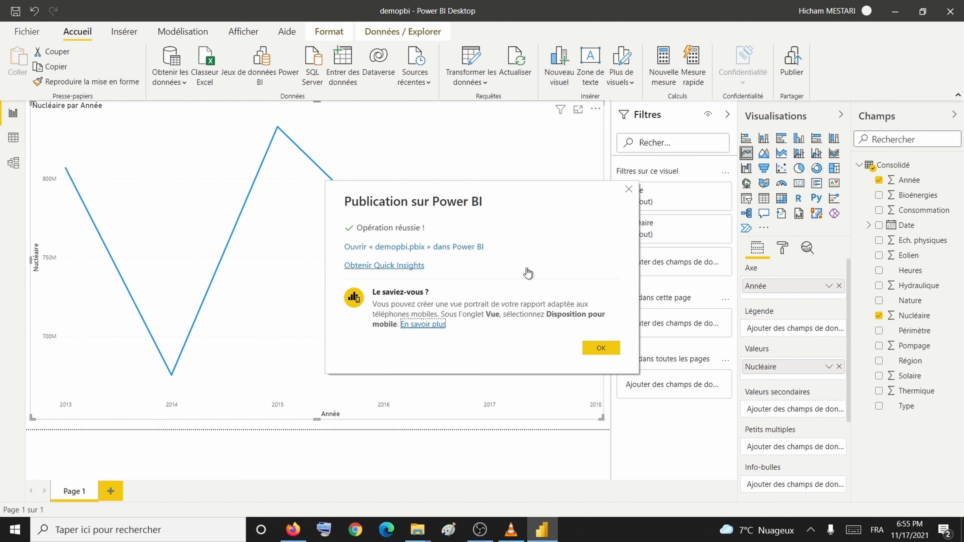
pyautogui.click(593, 347)
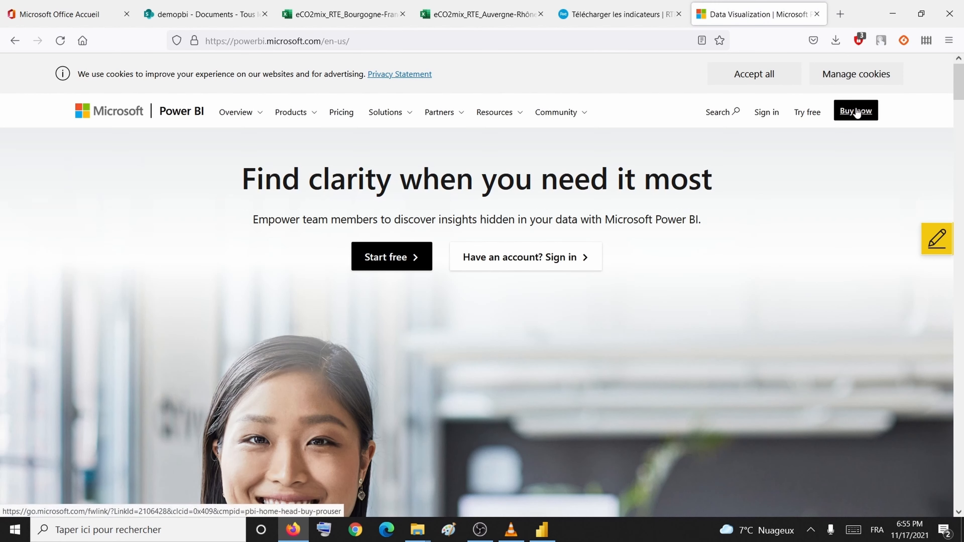
# Step: Sign in to the Power BI service and open the demopbi report from Mon espace de travail
pyautogui.click(777, 114)
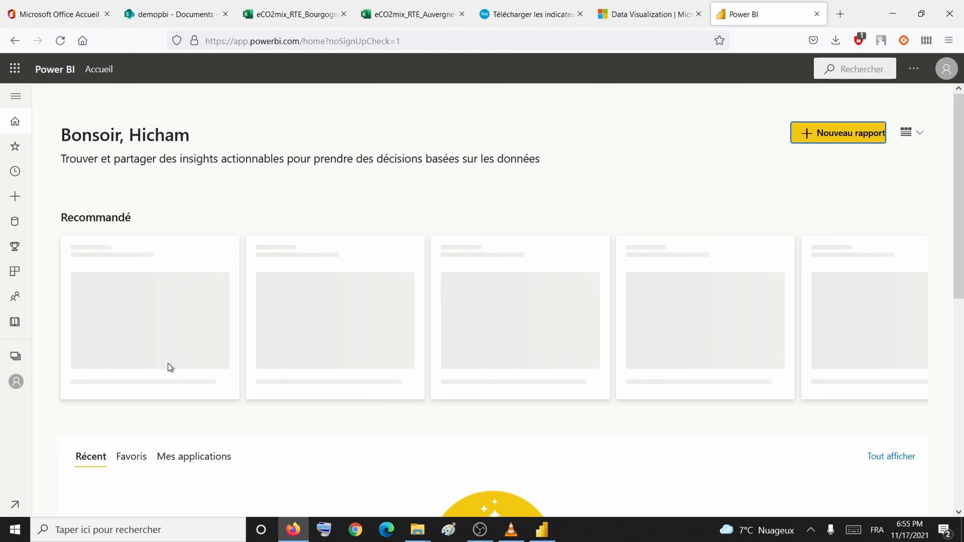
pyautogui.click(9, 357)
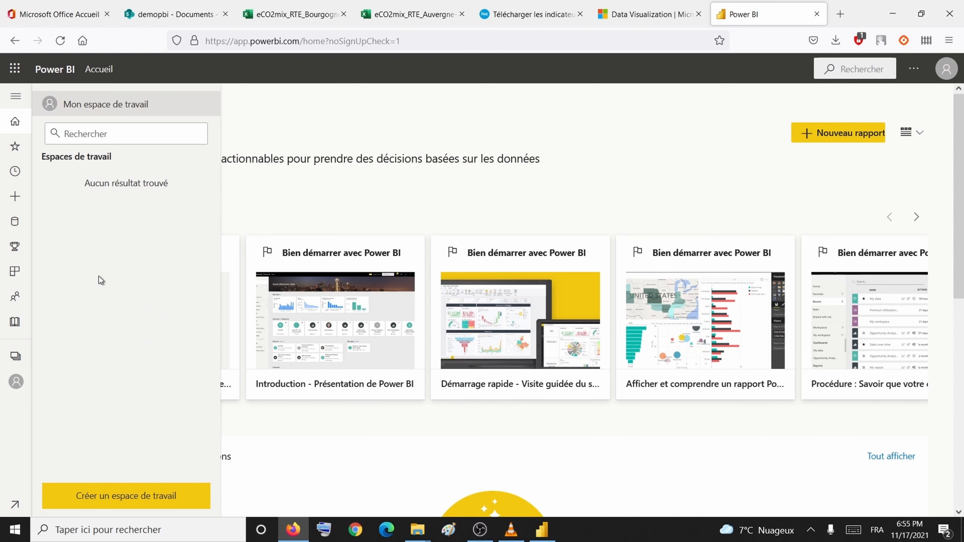
pyautogui.click(17, 382)
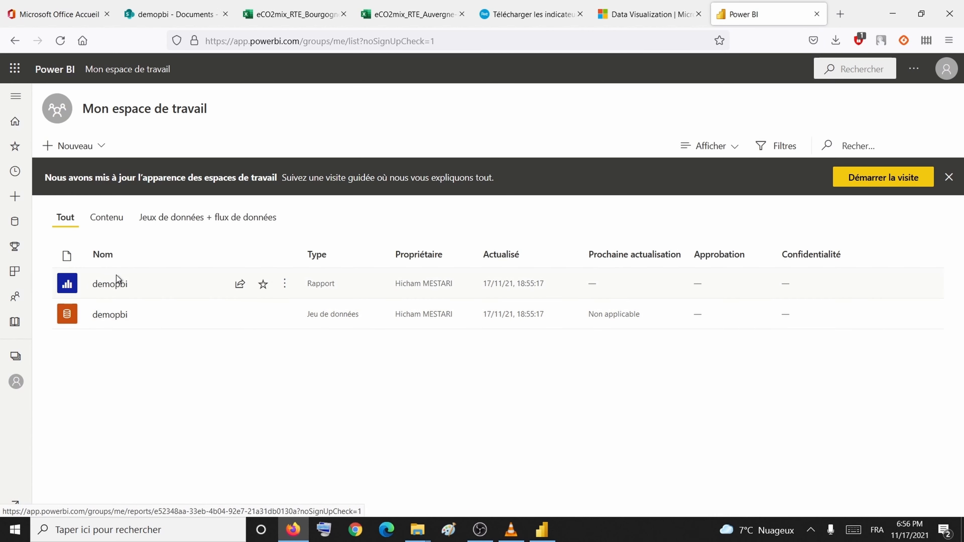
pyautogui.click(113, 284)
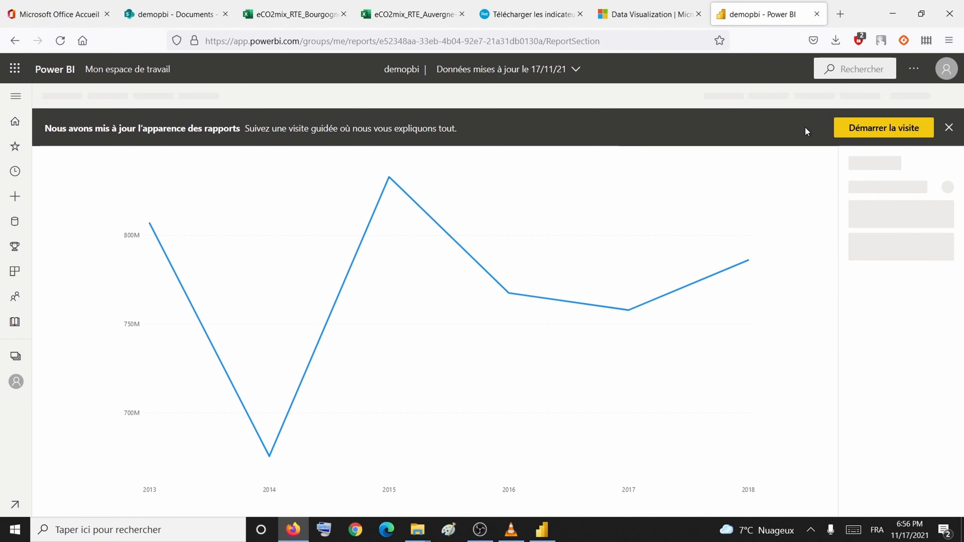
# Step: Dismiss the layout announcement and switch the Année filter to basic filtering
pyautogui.click(950, 129)
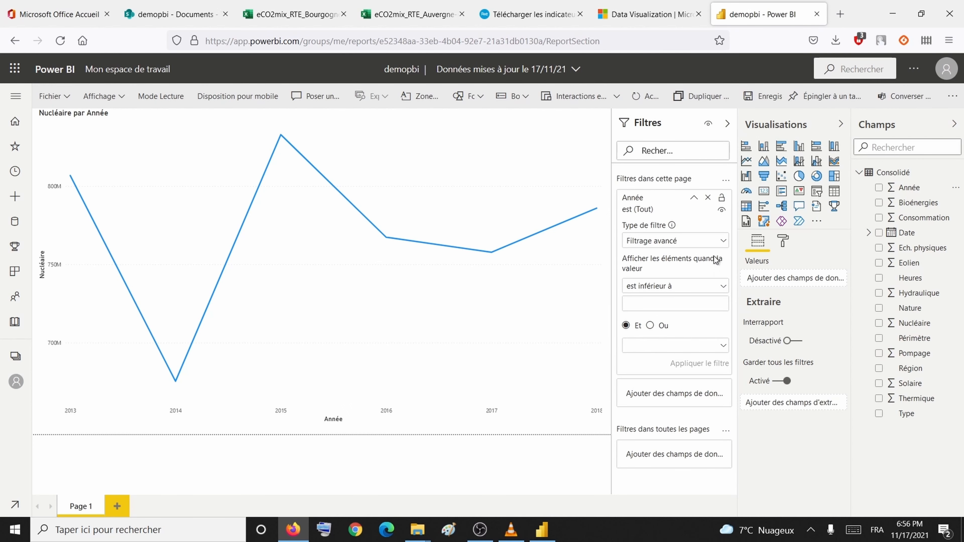
pyautogui.click(718, 244)
pyautogui.click(693, 273)
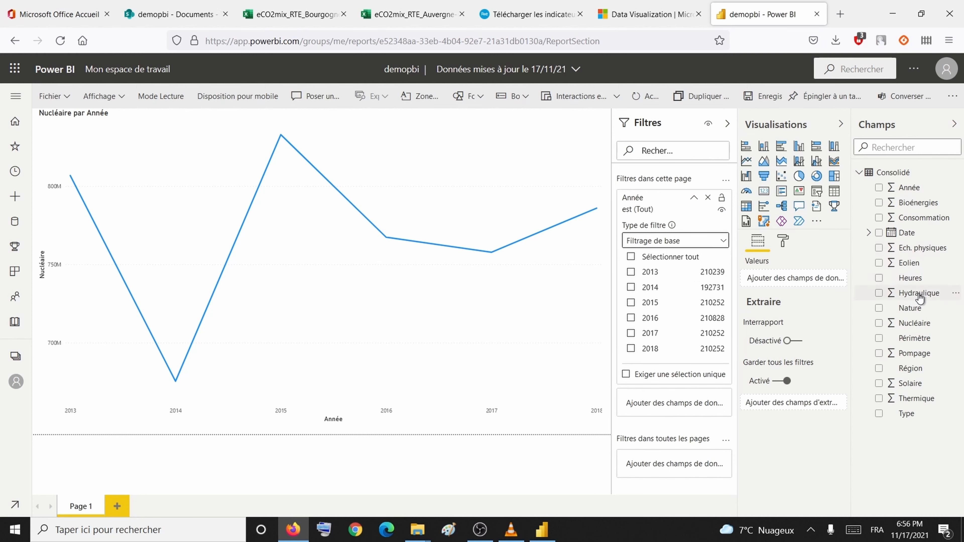
# Step: Add a Région filter to the report page
pyautogui.moveTo(911, 369); pyautogui.dragTo(686, 401)
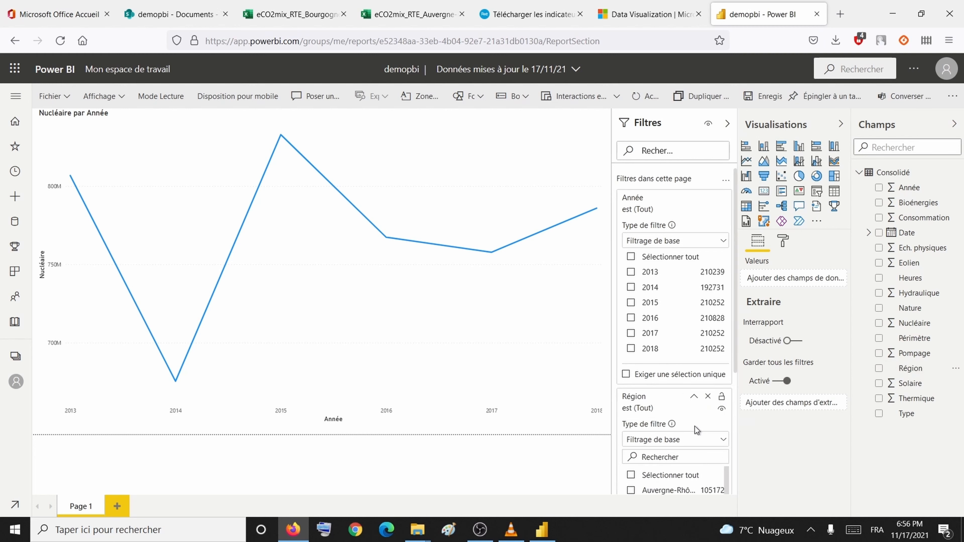
pyautogui.scroll(-4, 711, 442)
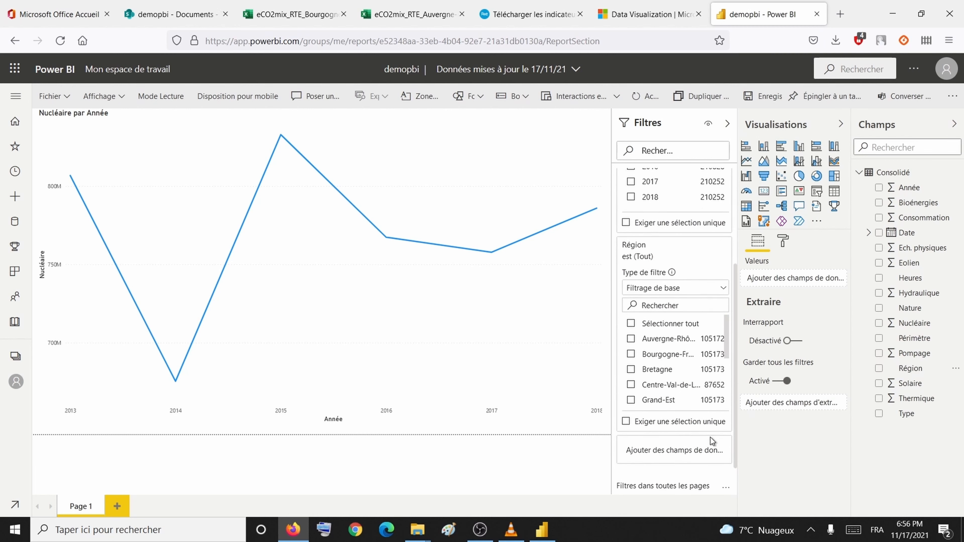
pyautogui.scroll(-2, 729, 351)
pyautogui.scroll(-2, 729, 352)
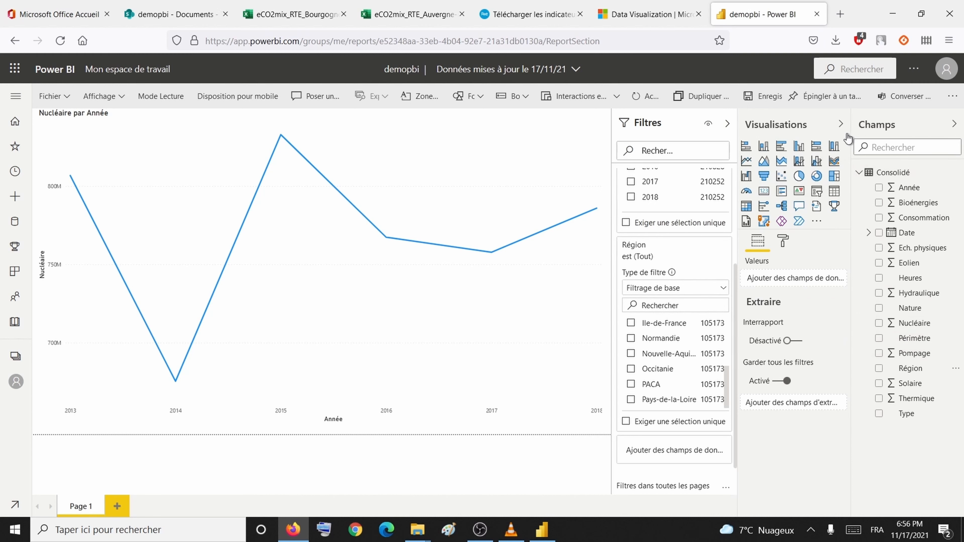
# Step: Re-show the Visualisations pane and select the Nucléaire par Année line chart
pyautogui.click(840, 123)
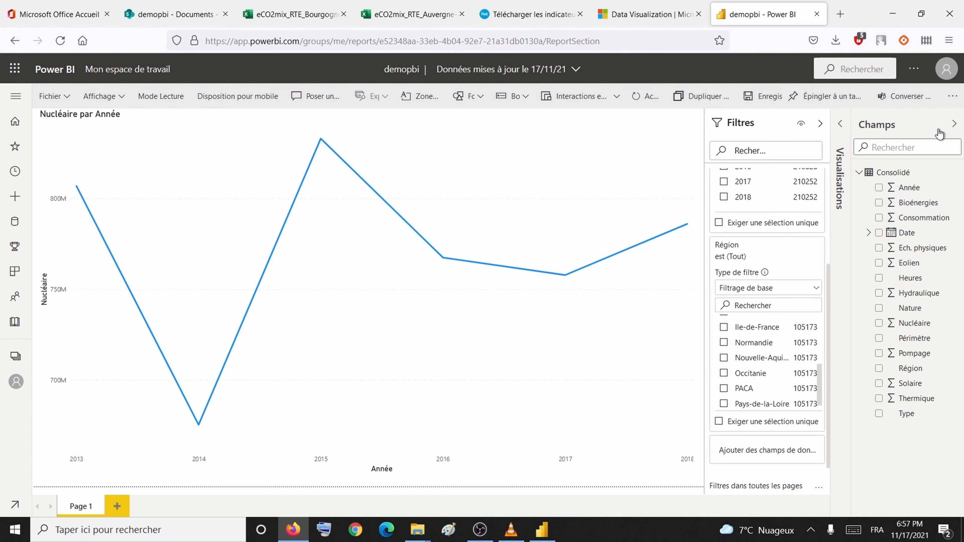
pyautogui.click(837, 124)
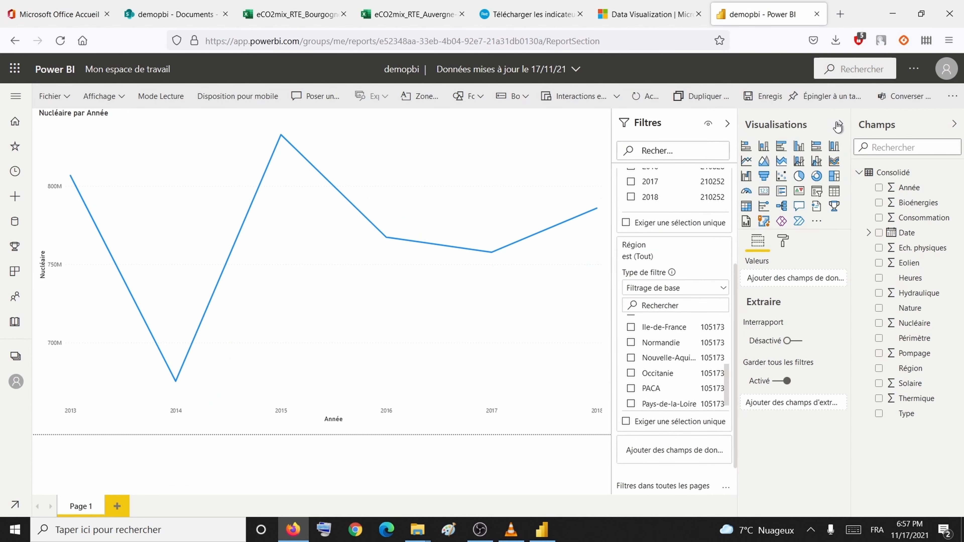
pyautogui.click(554, 120)
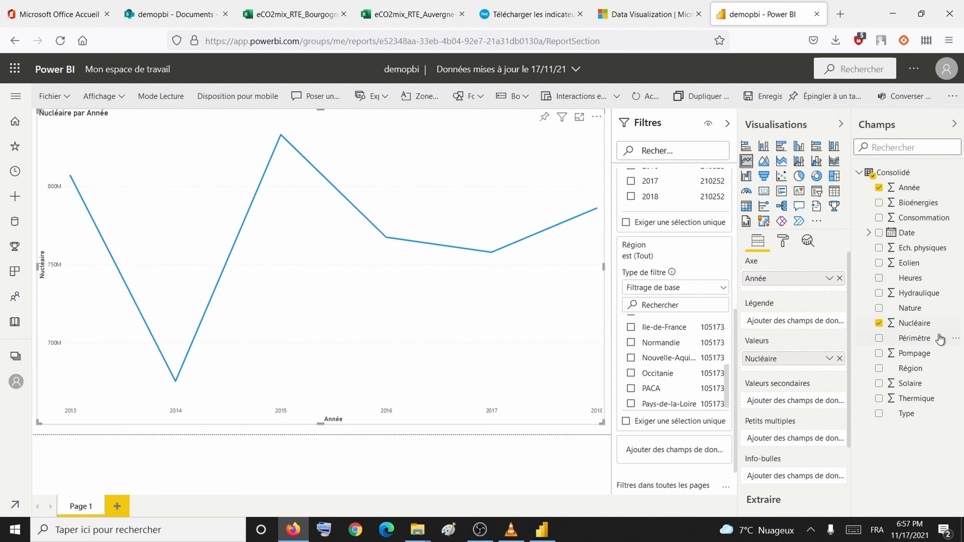
# Step: Add Hydraulique, Eolien, Solaire and Thermique to the chart's values alongside Nucléaire
pyautogui.moveTo(917, 297); pyautogui.dragTo(814, 375)
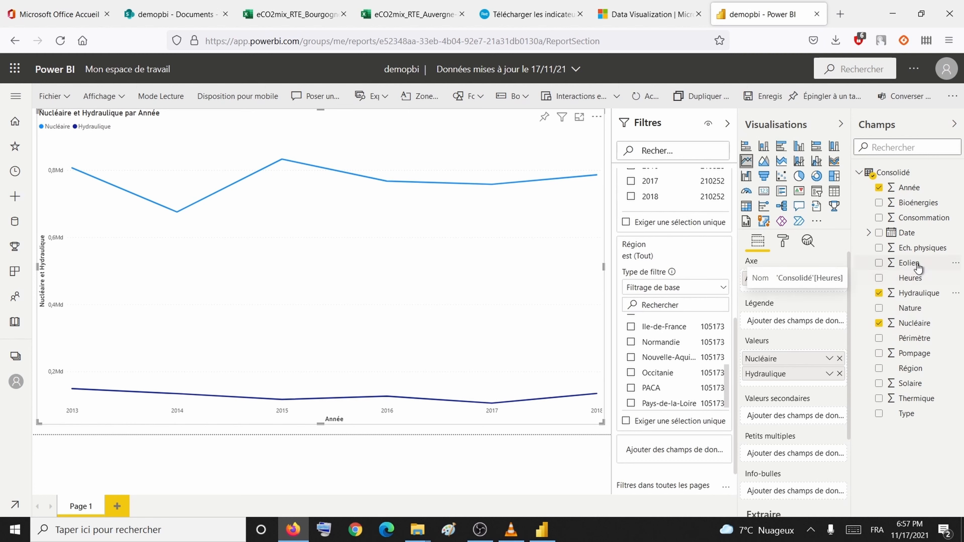
pyautogui.moveTo(914, 263); pyautogui.dragTo(800, 384)
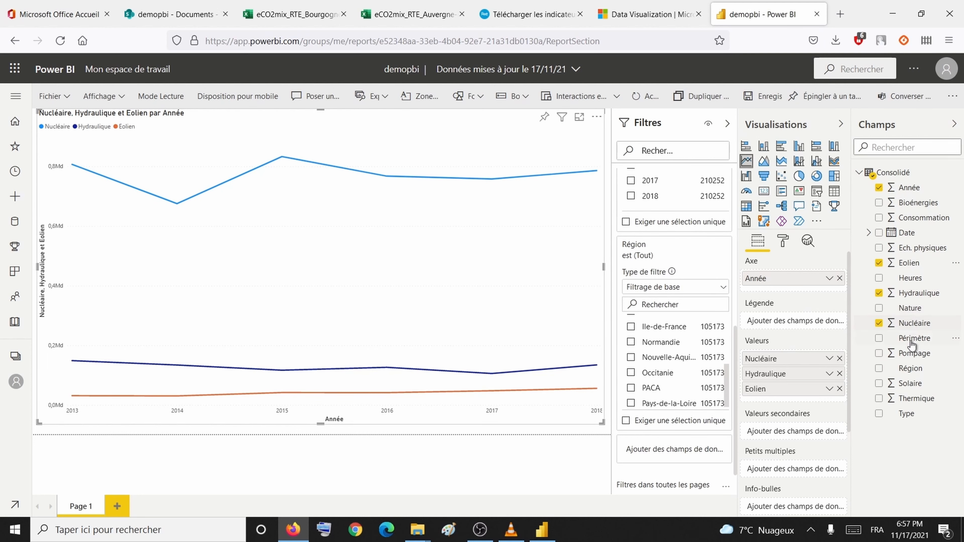
pyautogui.moveTo(909, 384); pyautogui.dragTo(803, 393)
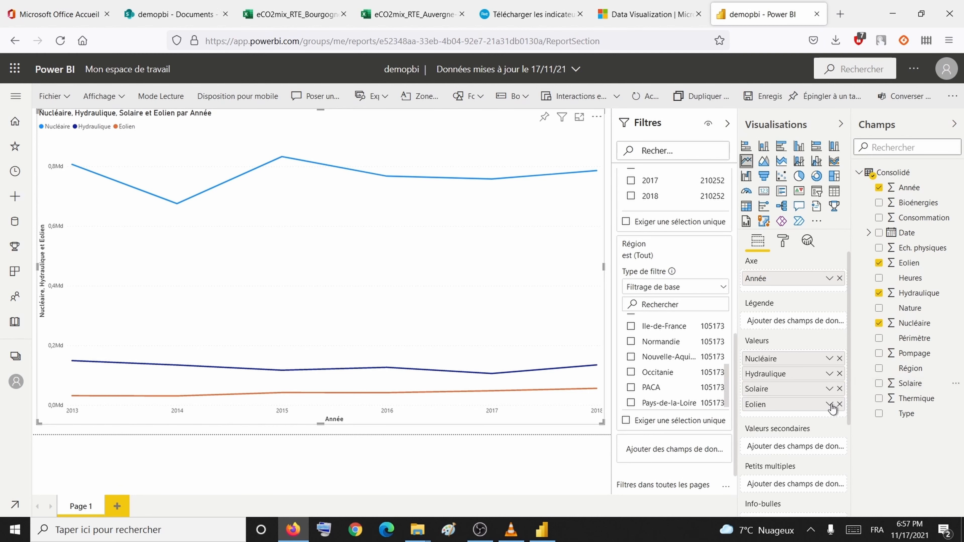
pyautogui.moveTo(900, 401); pyautogui.dragTo(806, 414)
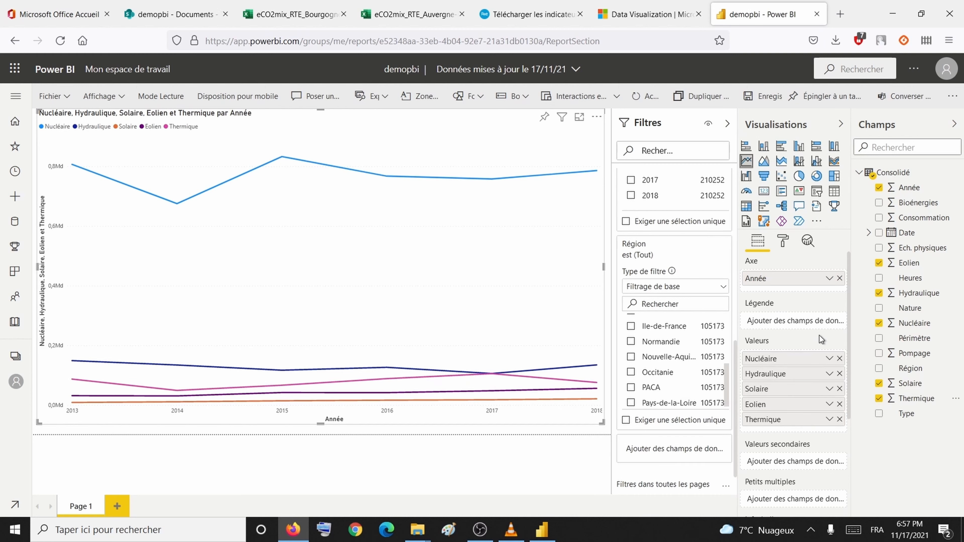
pyautogui.moveTo(574, 251)
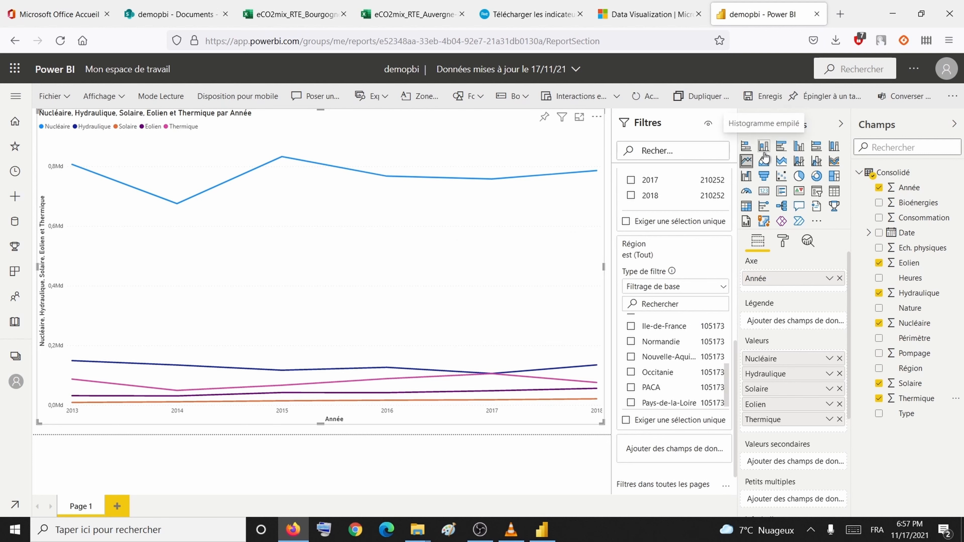
# Step: Turn the five-source chart into a clustered column chart and save the report
pyautogui.click(798, 146)
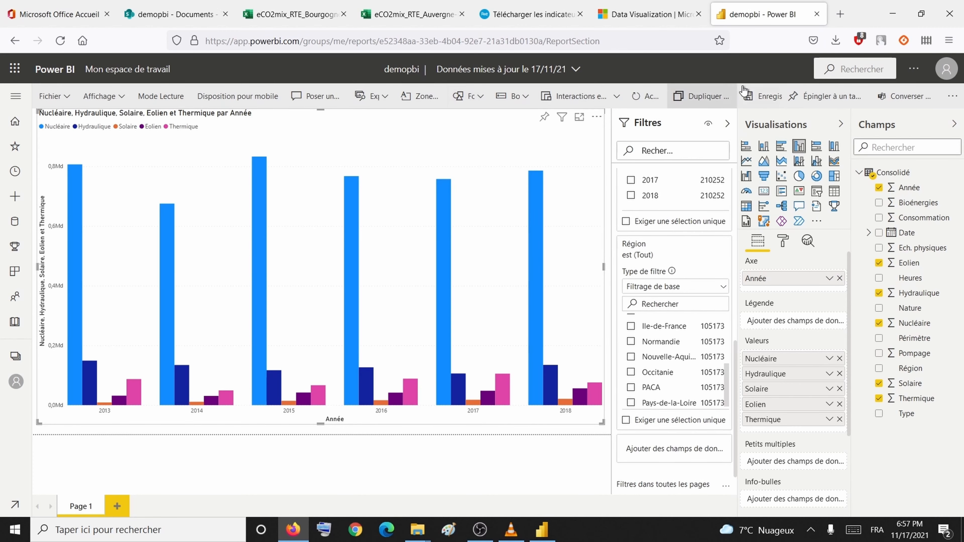
pyautogui.click(747, 98)
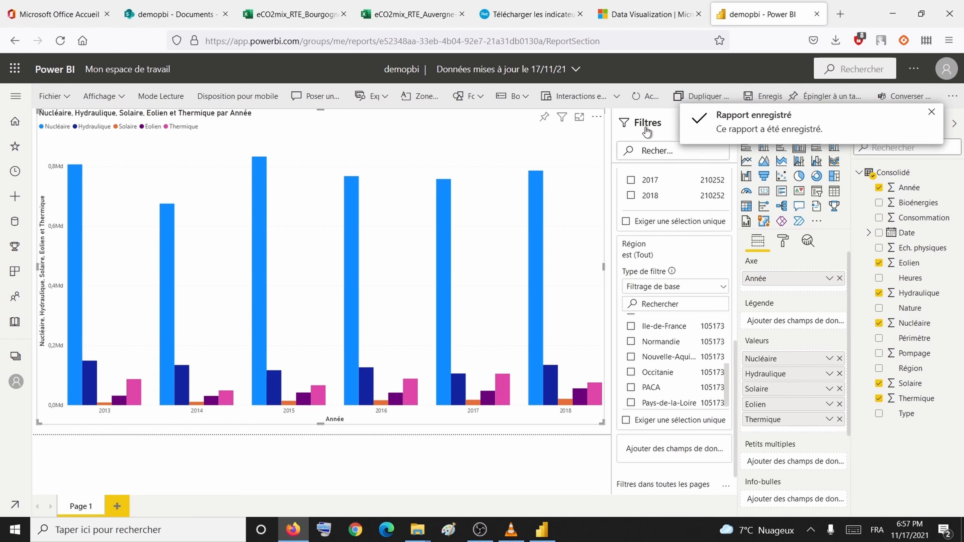
pyautogui.click(59, 101)
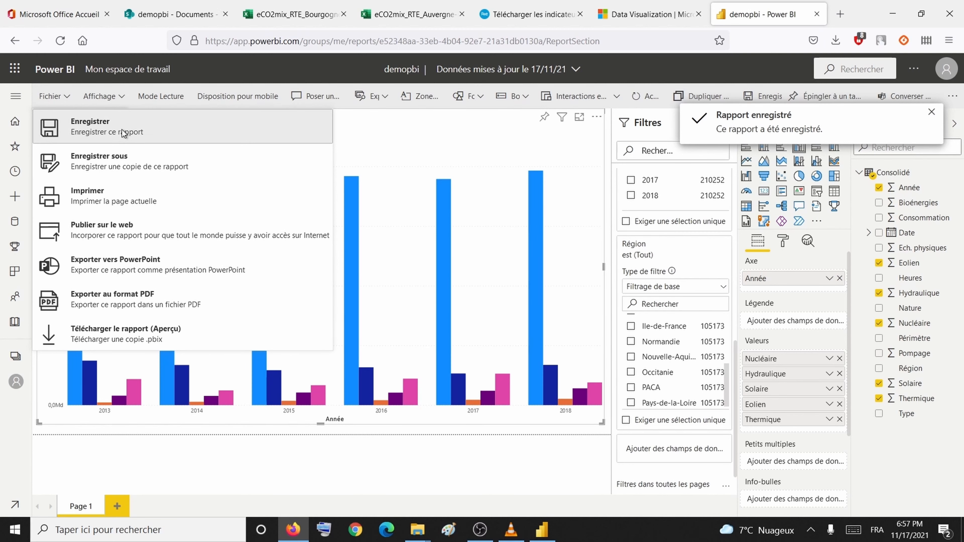
# Step: Reopen the demopbi report and test the Année filter by applying then clearing 2013
pyautogui.click(14, 382)
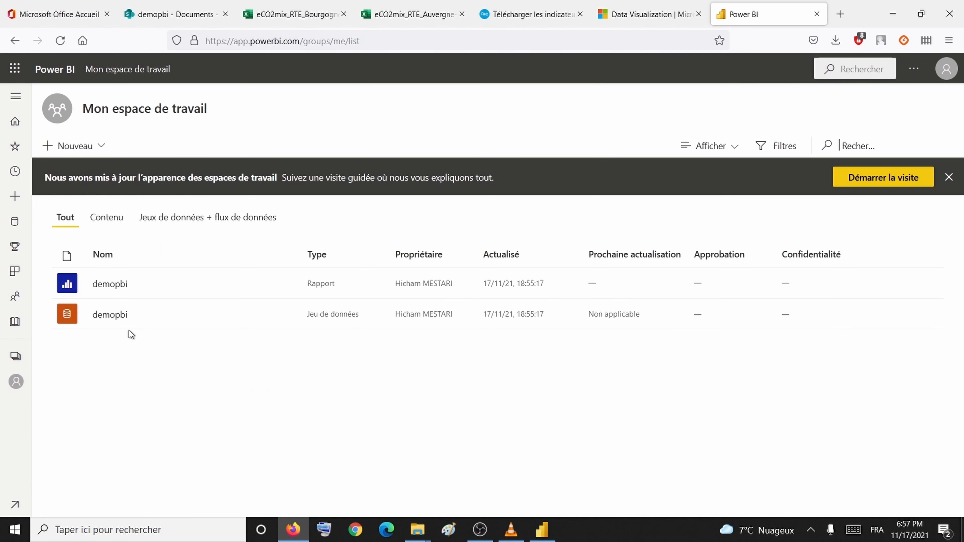
pyautogui.click(111, 284)
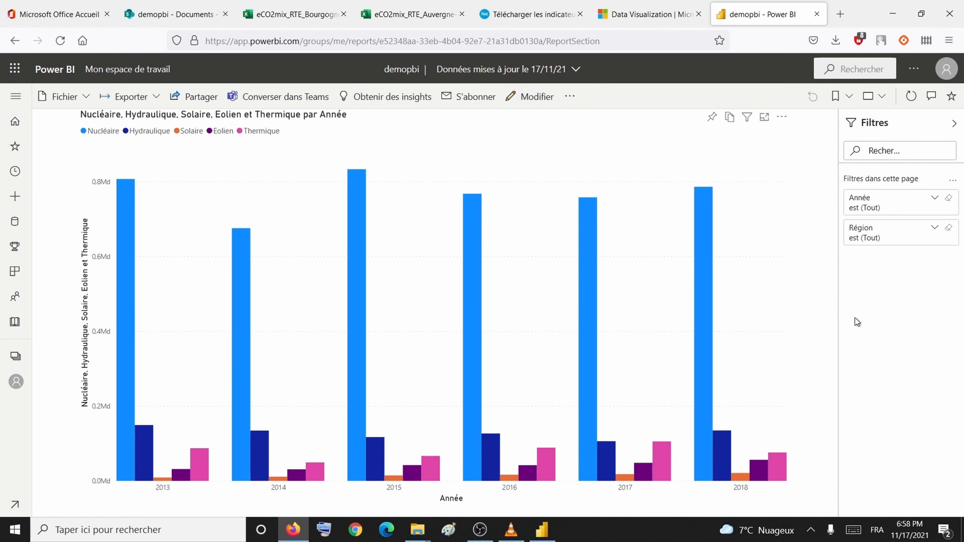
pyautogui.click(935, 199)
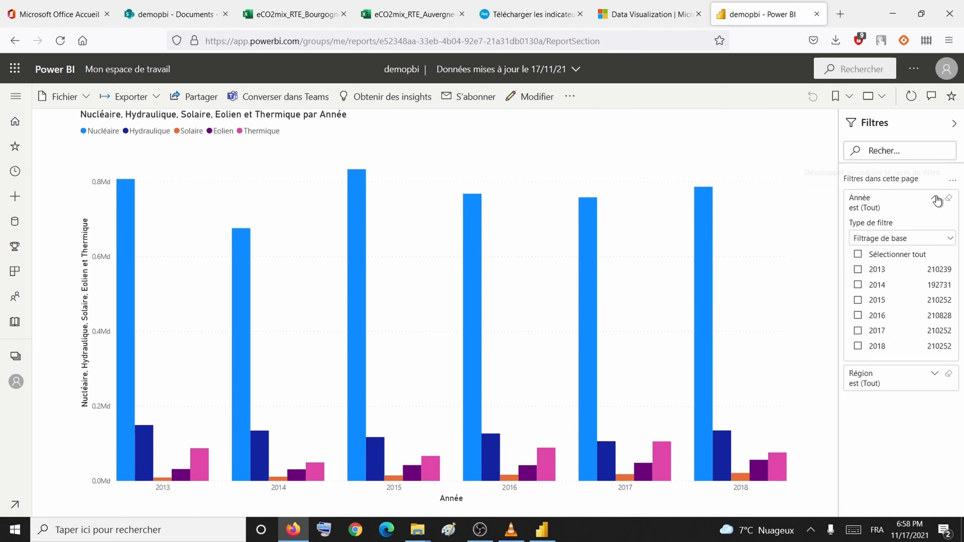
pyautogui.click(858, 270)
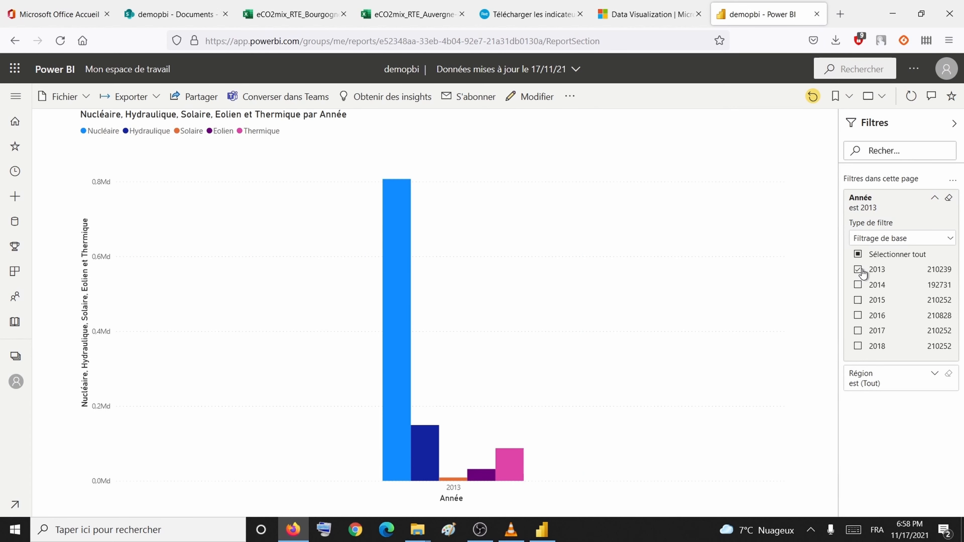
pyautogui.click(860, 270)
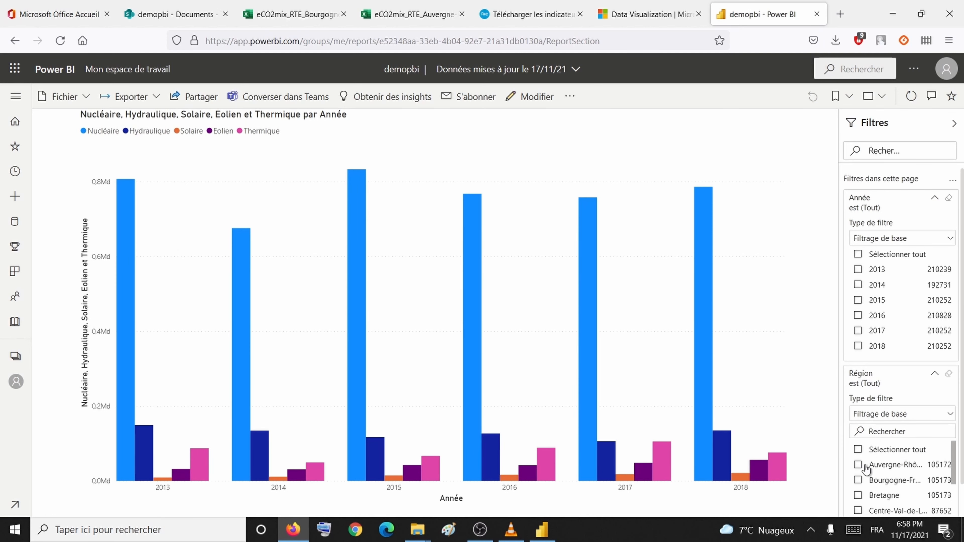
# Step: Filter the report to the Auvergne-Rhône-Alpes region
pyautogui.click(860, 465)
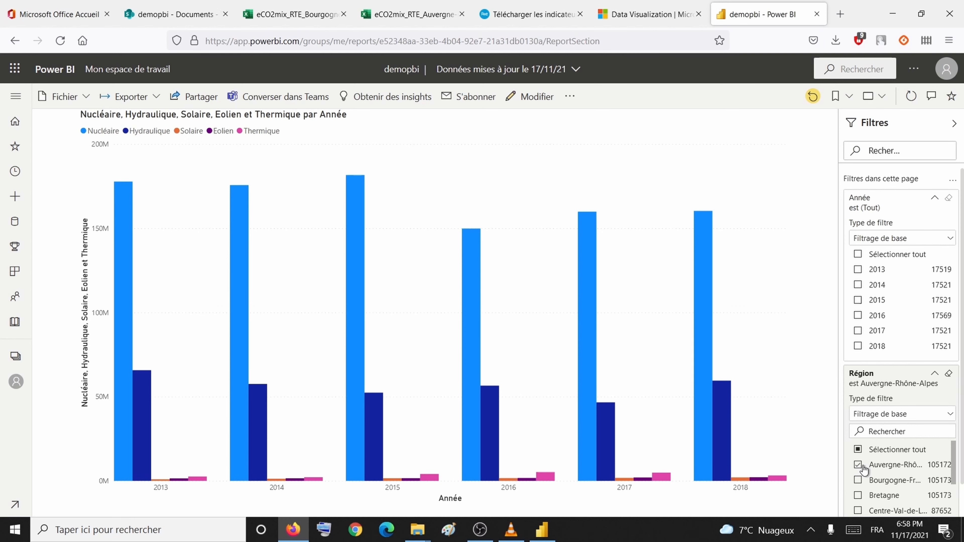
pyautogui.click(861, 467)
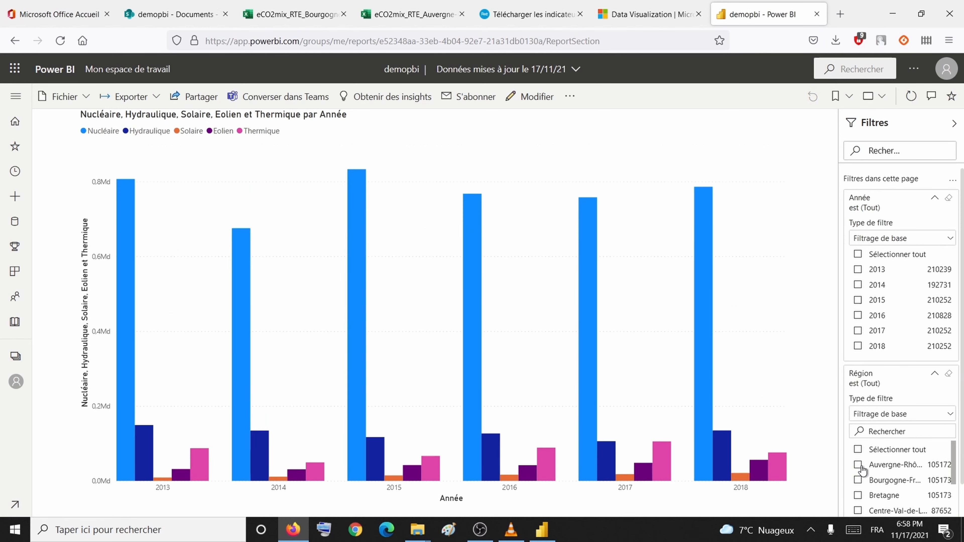
pyautogui.click(860, 466)
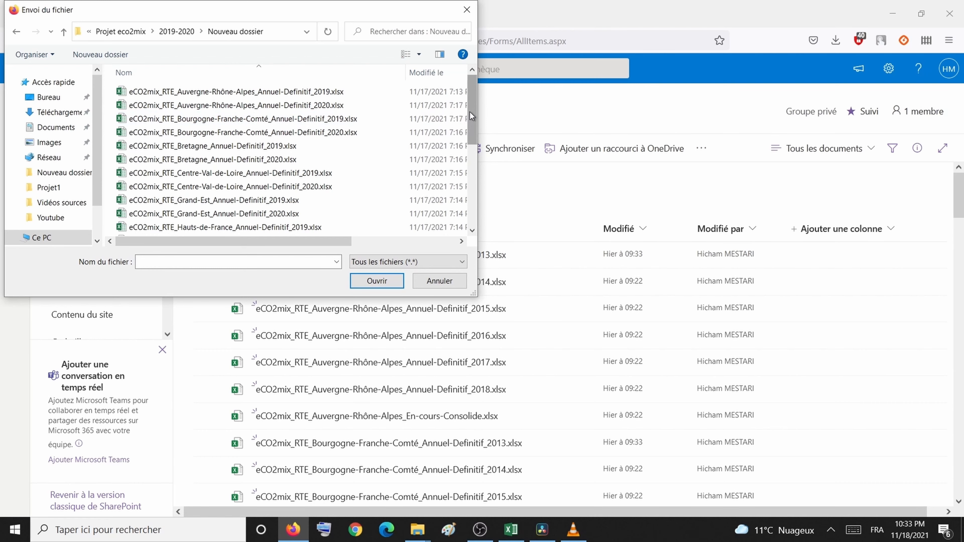
# Step: Upload all 2019 and 2020 eCO2mix regional workbooks to the demopbi Documents library
pyautogui.moveTo(470, 112); pyautogui.dragTo(465, 258)
pyautogui.click(322, 204)
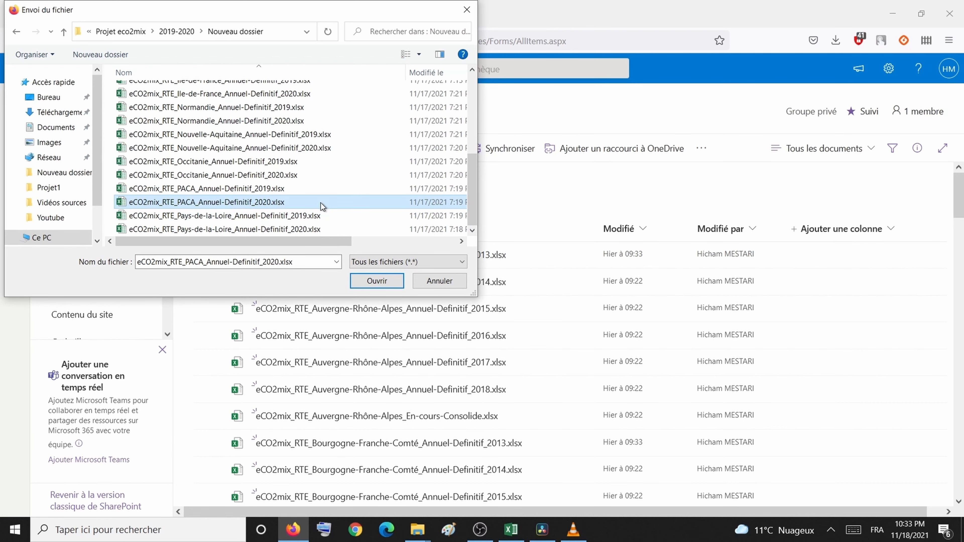
pyautogui.hotkey('ctrl', 'a')
pyautogui.click(370, 277)
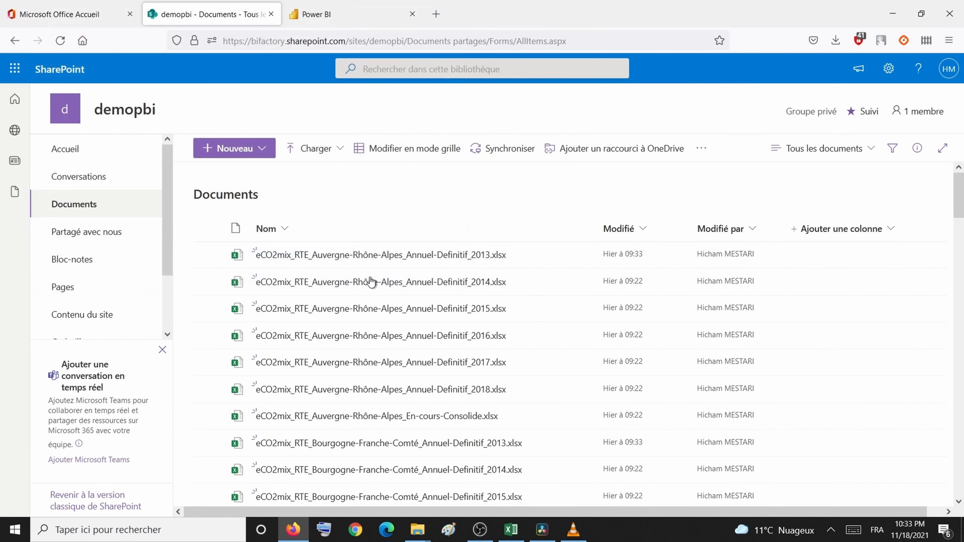
pyautogui.moveTo(371, 282)
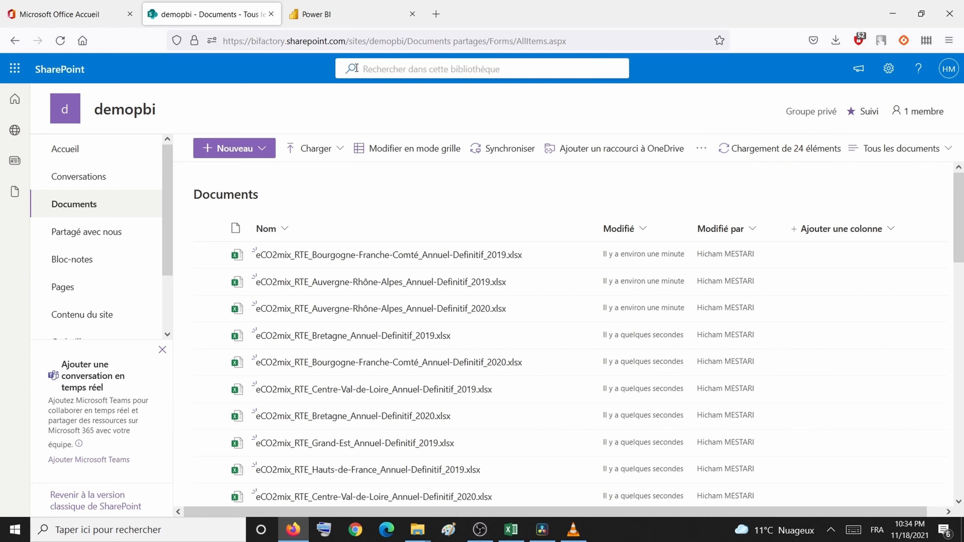
# Step: Open the demopbi dataset's SharePoint credential settings from Mon espace de travail
pyautogui.click(340, 13)
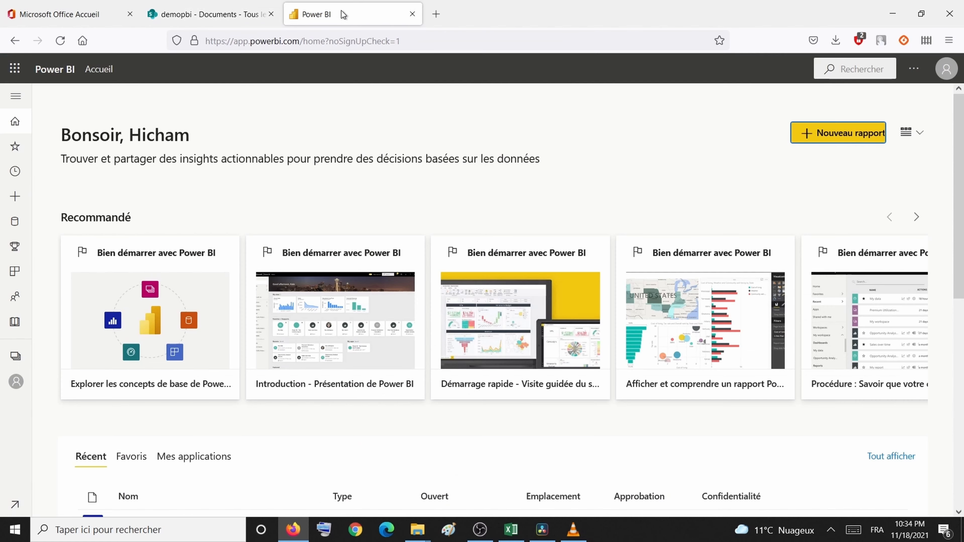
pyautogui.click(17, 382)
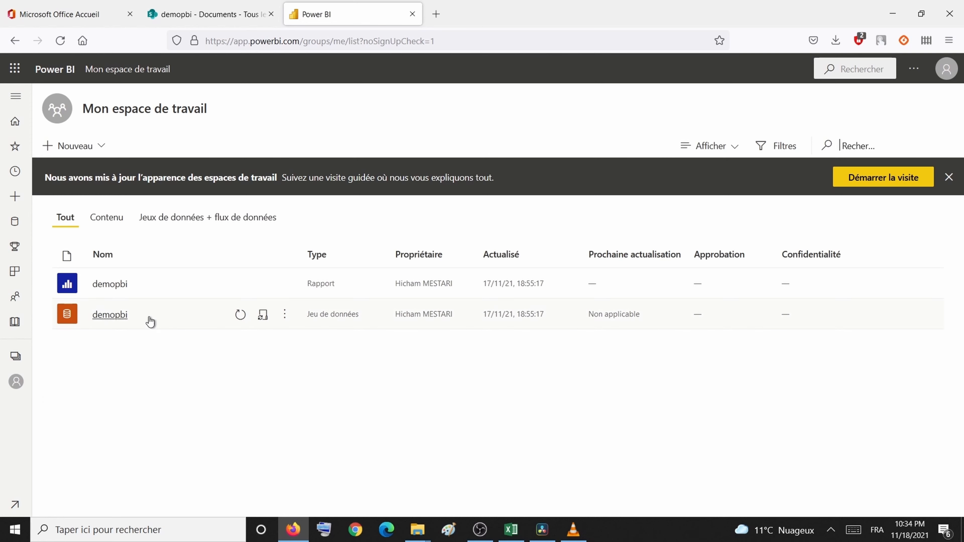
pyautogui.click(263, 315)
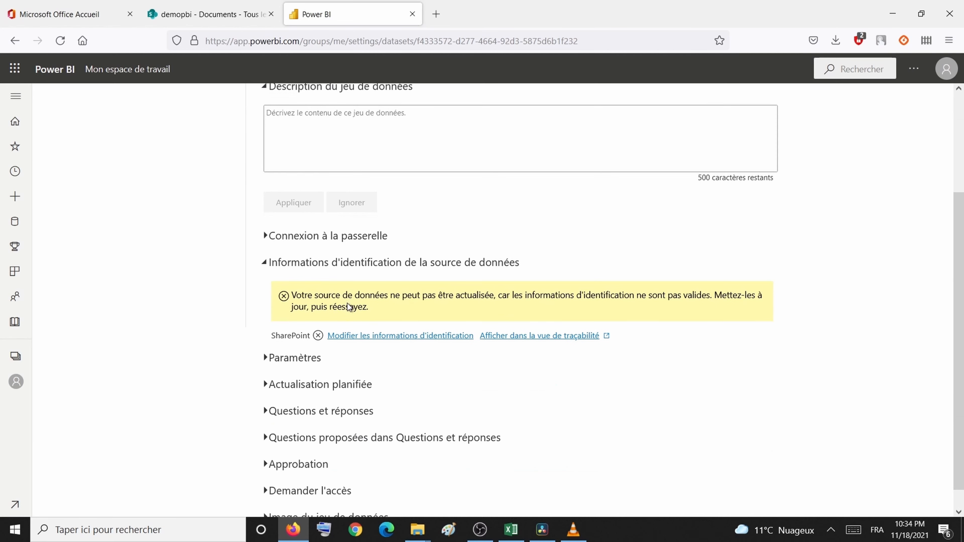
pyautogui.click(361, 340)
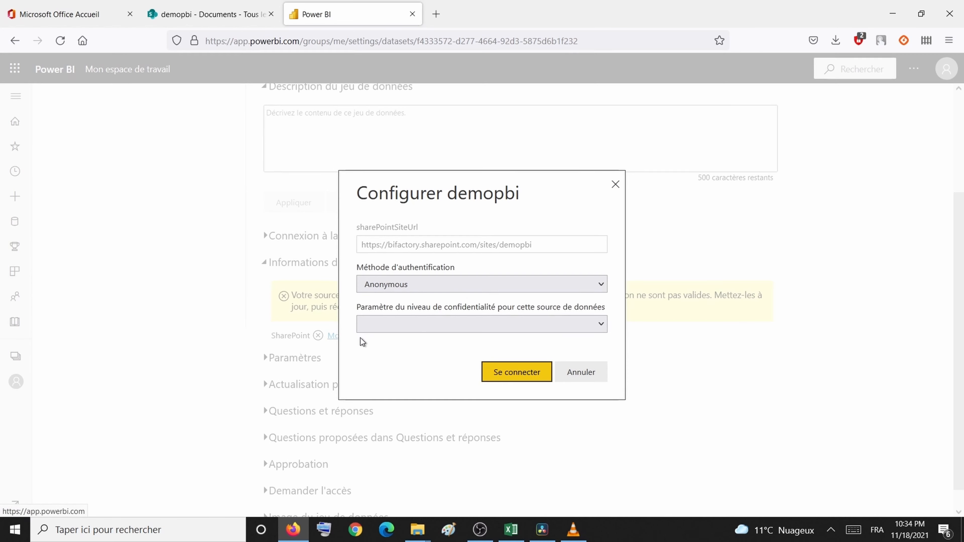
# Step: Set the demopbi SharePoint credentials to OAuth2 with Organizational privacy, and sign in with the Microsoft account
pyautogui.click(509, 285)
pyautogui.click(494, 318)
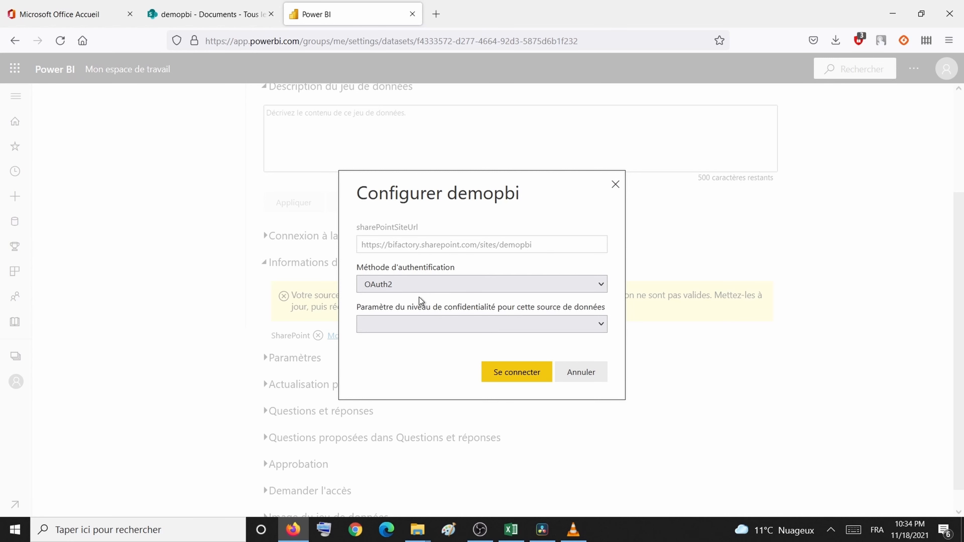
pyautogui.click(471, 327)
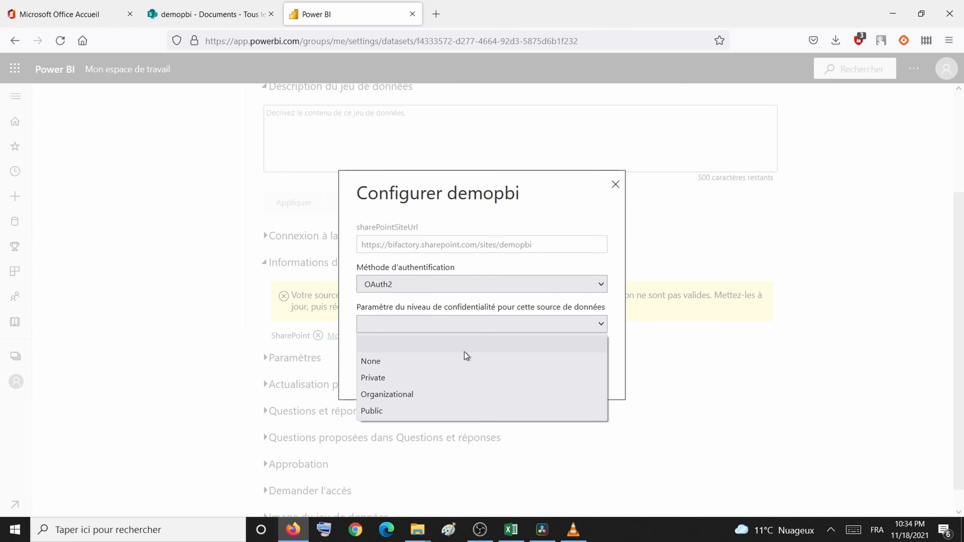
pyautogui.click(458, 399)
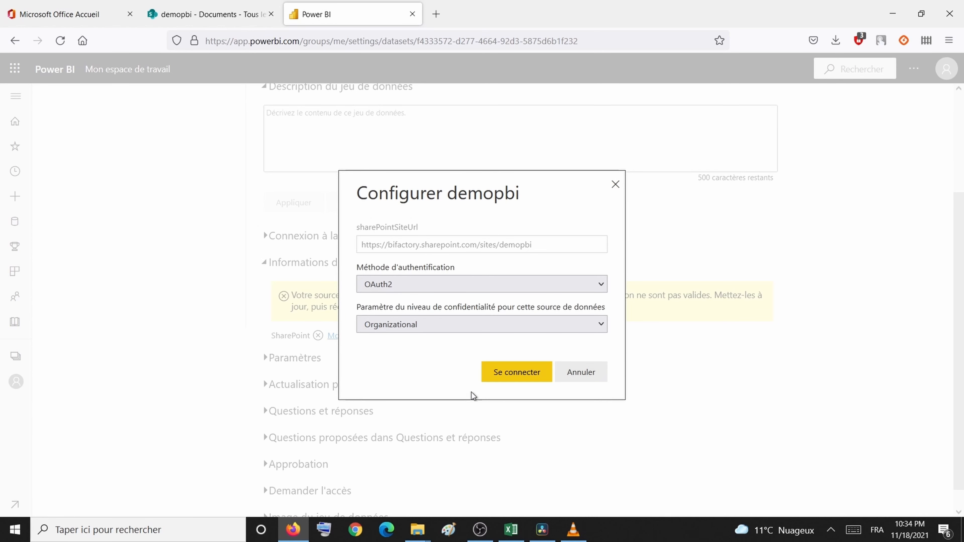
pyautogui.click(507, 379)
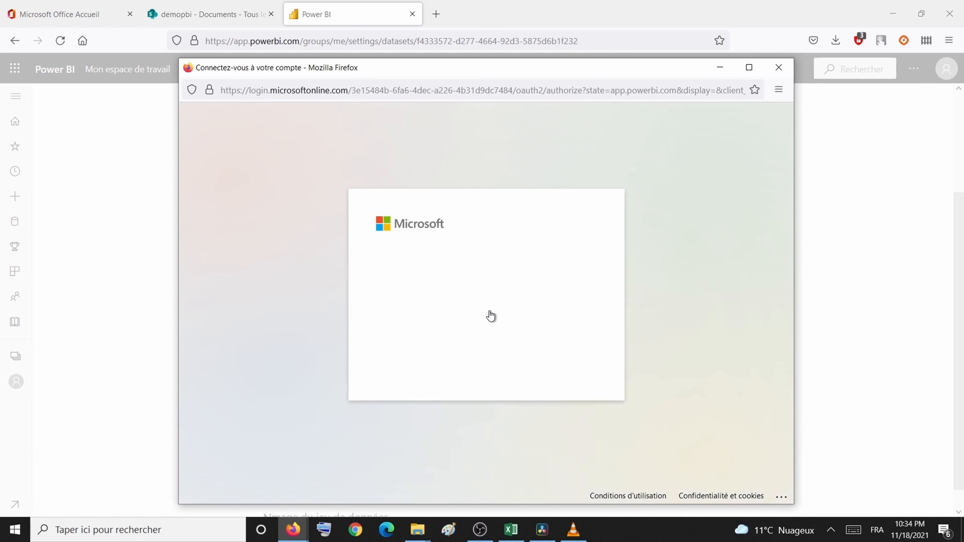
pyautogui.click(494, 293)
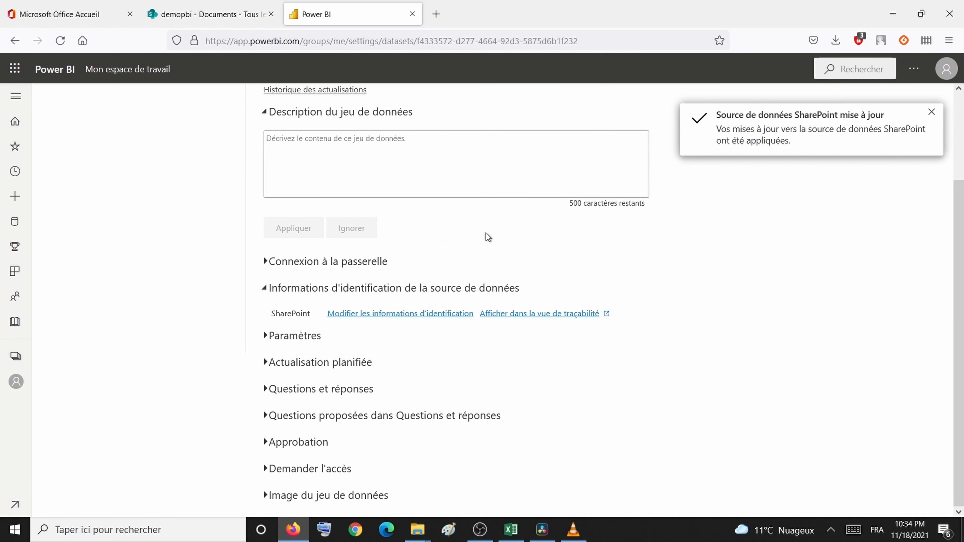
pyautogui.scroll(3, 488, 237)
pyautogui.scroll(-3, 487, 237)
# Step: Turn on scheduled refresh for demopbi with Hebdomadaire (weekly) frequency
pyautogui.click(320, 363)
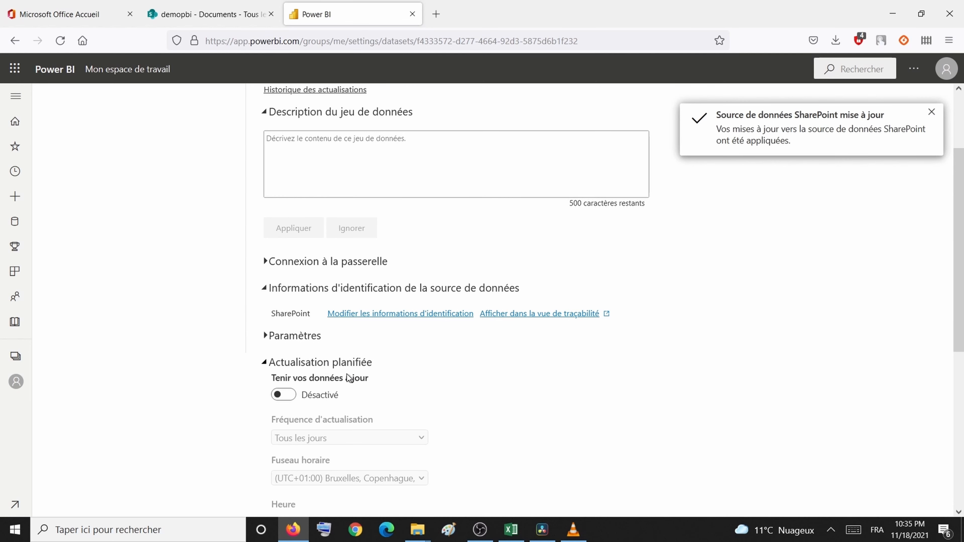
pyautogui.click(282, 396)
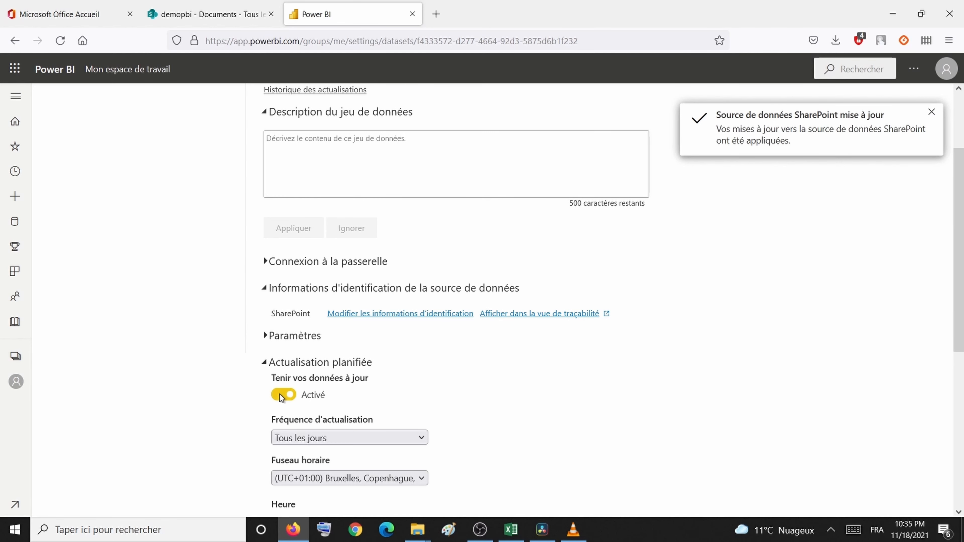
pyautogui.scroll(-5, 349, 404)
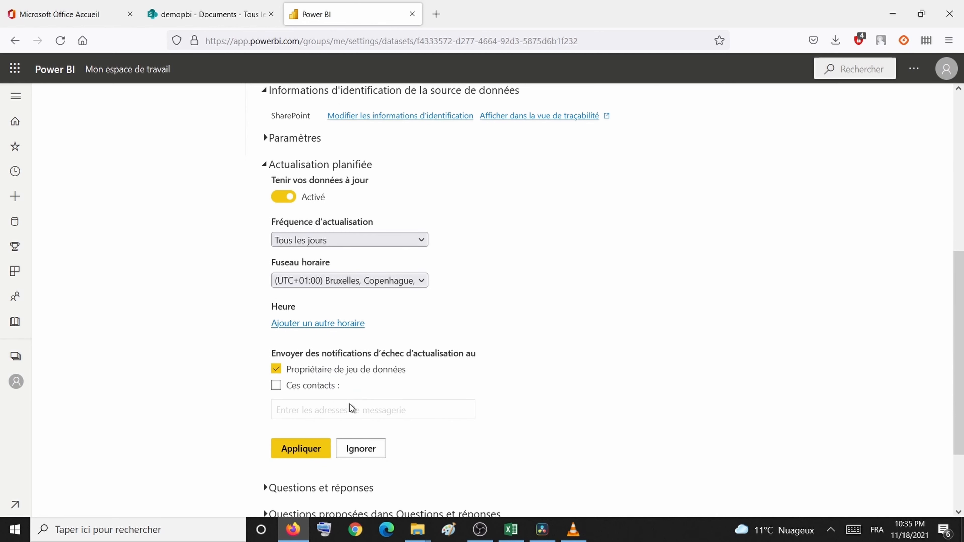
pyautogui.click(372, 238)
pyautogui.click(372, 239)
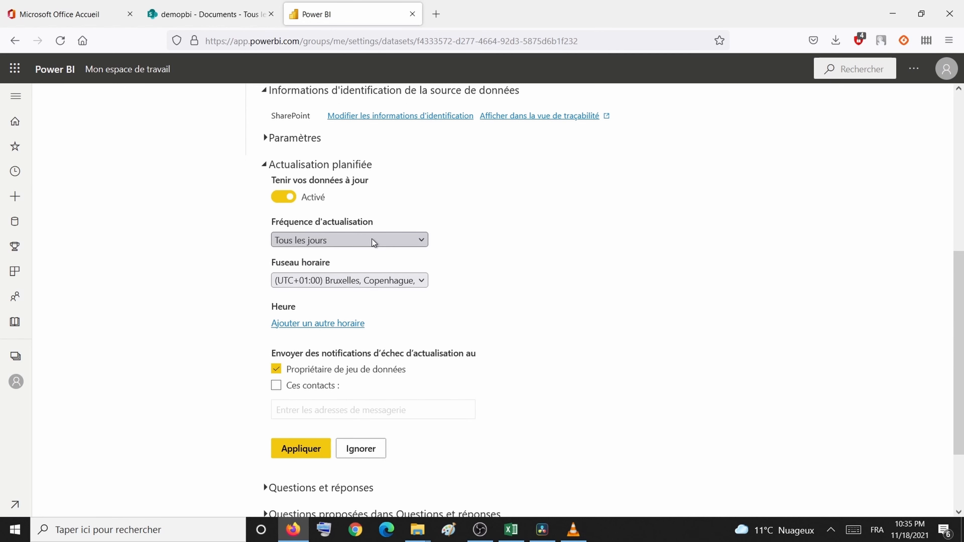
pyautogui.click(368, 245)
pyautogui.click(369, 255)
pyautogui.click(369, 279)
pyautogui.click(368, 280)
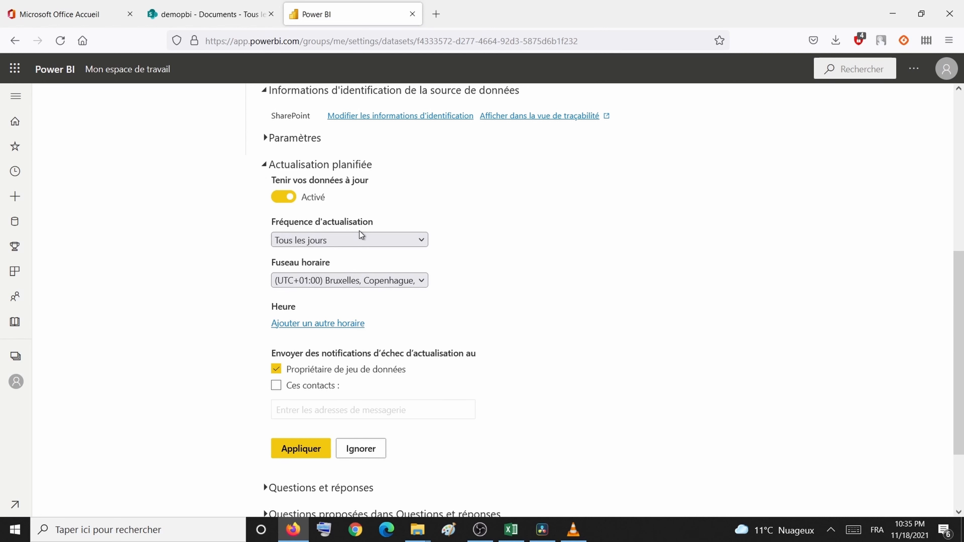
pyautogui.click(357, 237)
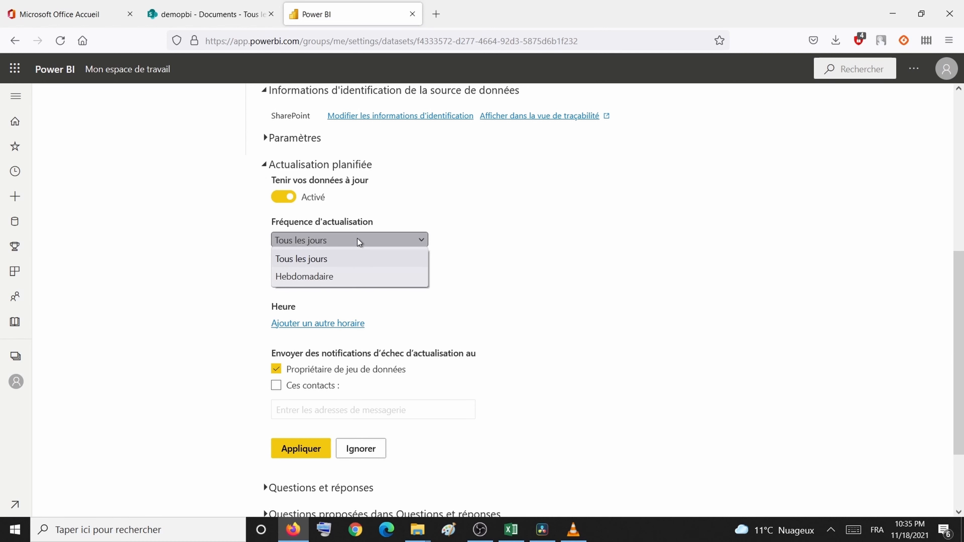
pyautogui.click(349, 277)
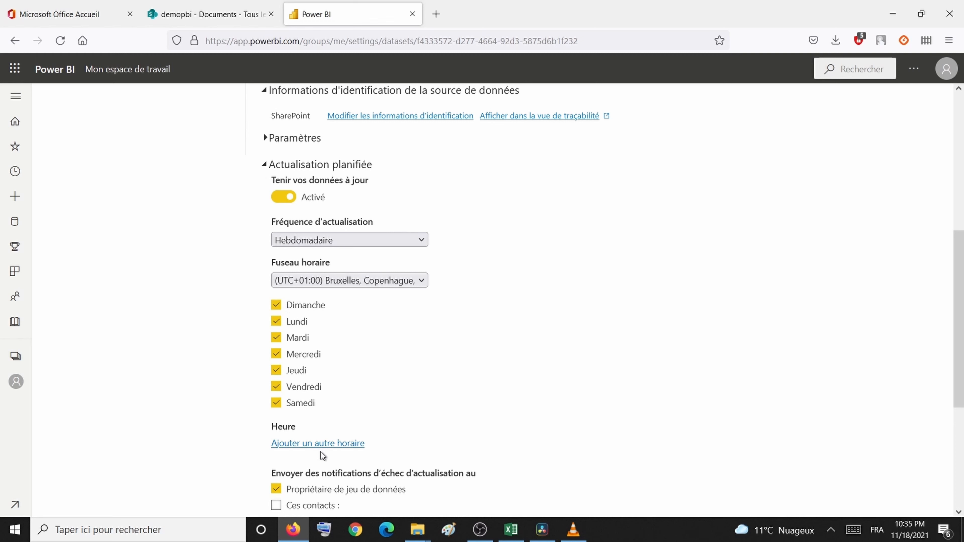
# Step: Add a 9:30 AM refresh time and apply the schedule
pyautogui.click(327, 444)
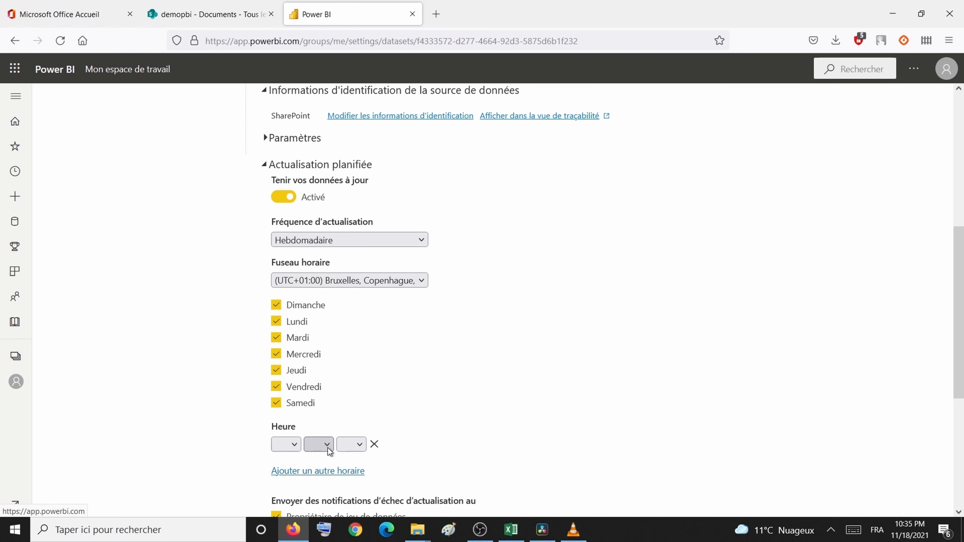
pyautogui.click(299, 449)
pyautogui.click(291, 376)
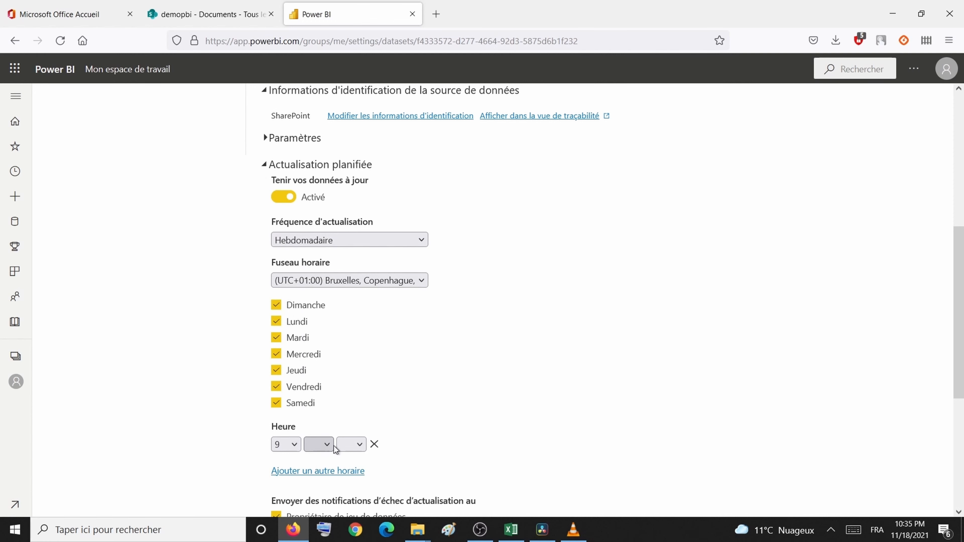
pyautogui.click(332, 447)
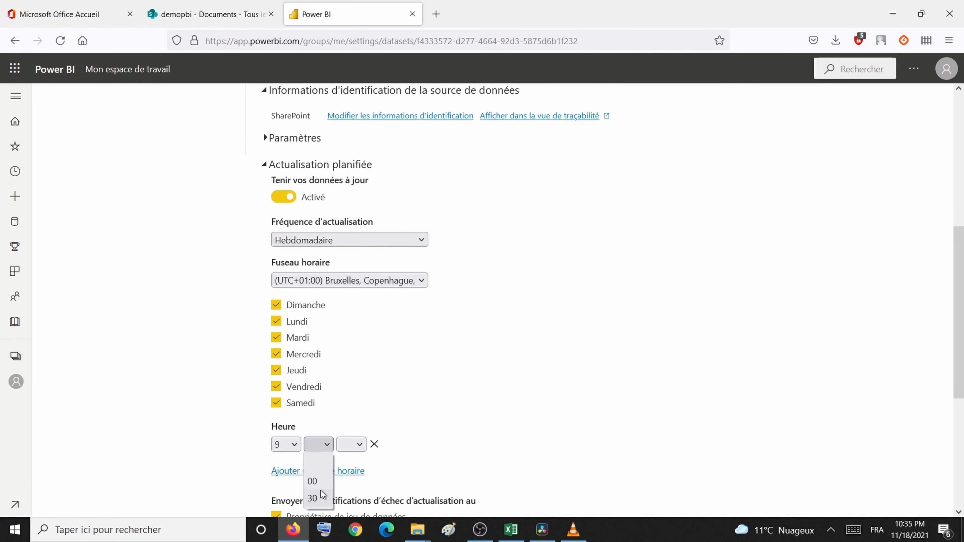
pyautogui.click(312, 498)
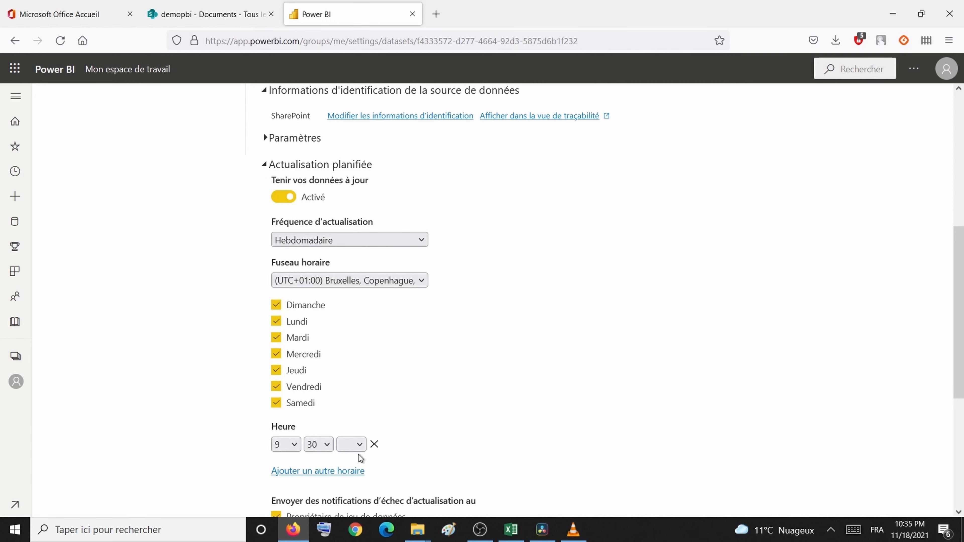
pyautogui.click(351, 444)
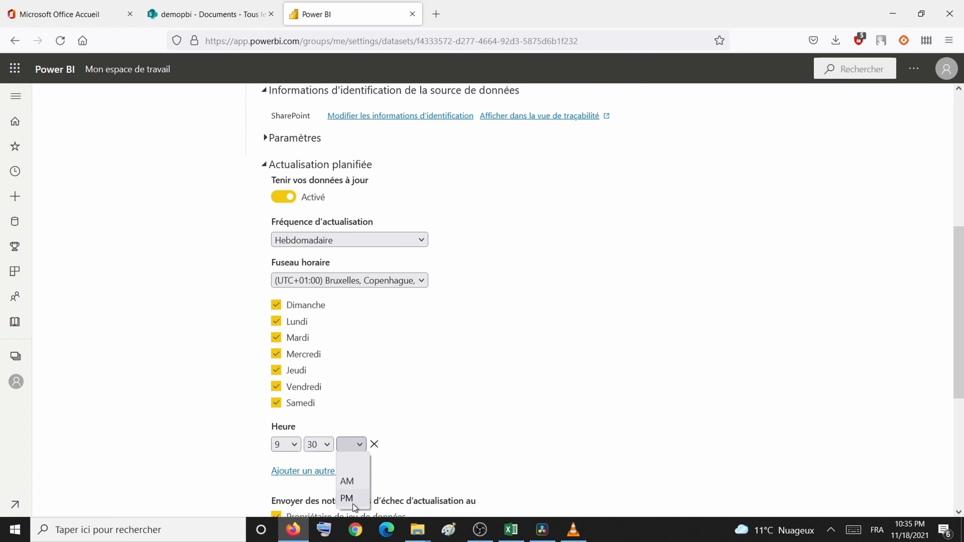
pyautogui.click(347, 481)
pyautogui.scroll(-5, 438, 446)
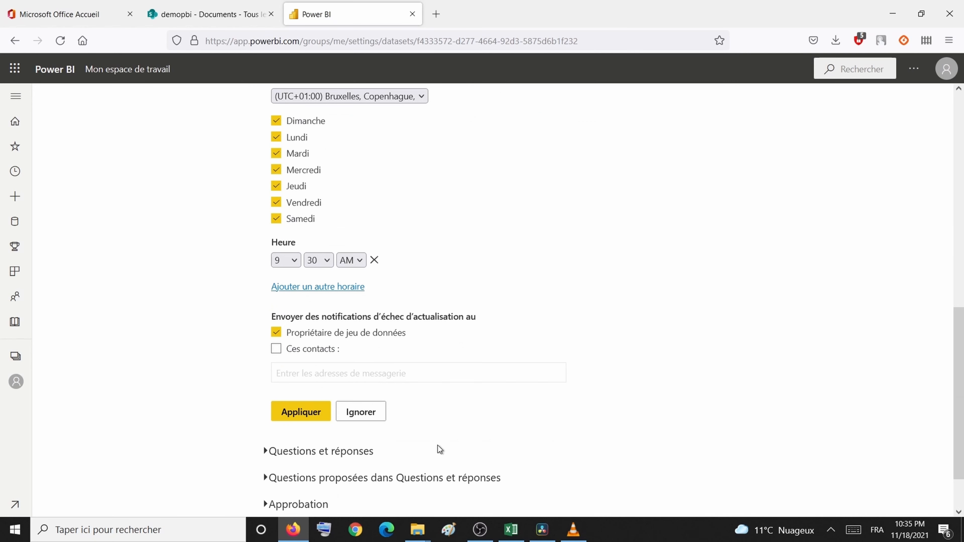
pyautogui.click(294, 410)
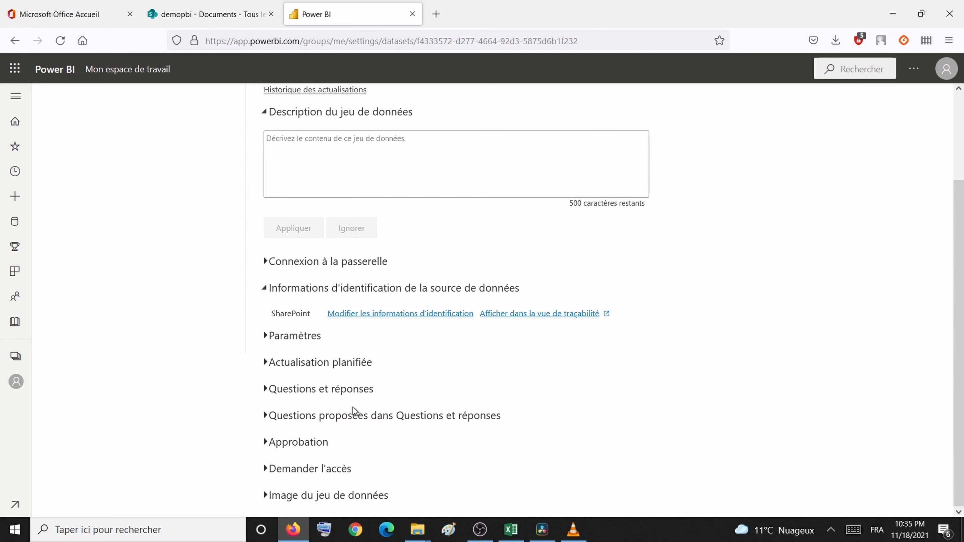
# Step: Return to the Mon espace de travail content list
pyautogui.scroll(3, 424, 271)
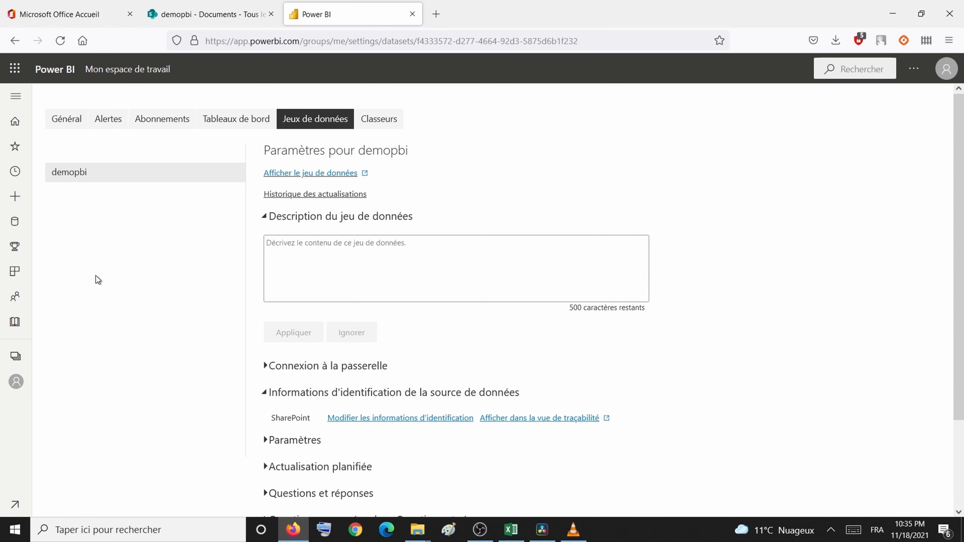
pyautogui.click(69, 122)
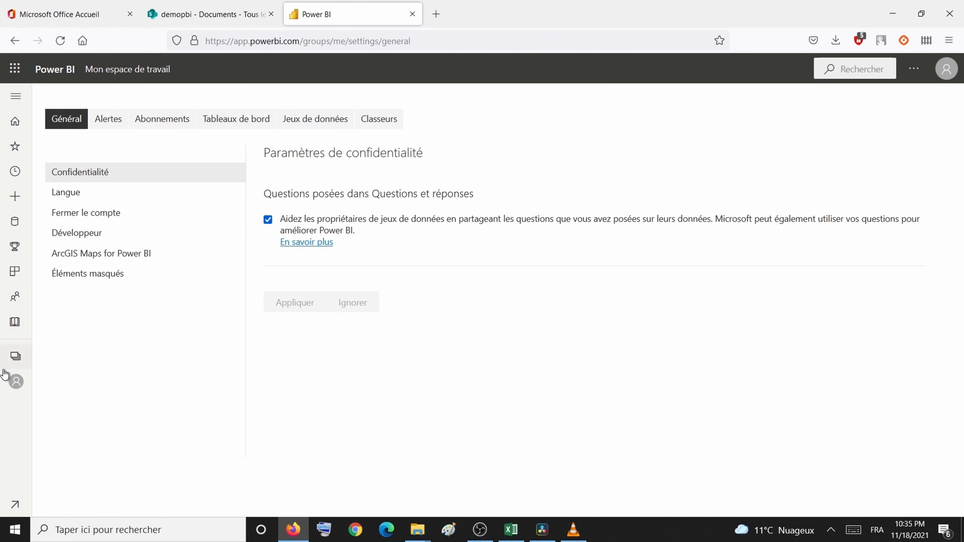
pyautogui.click(15, 381)
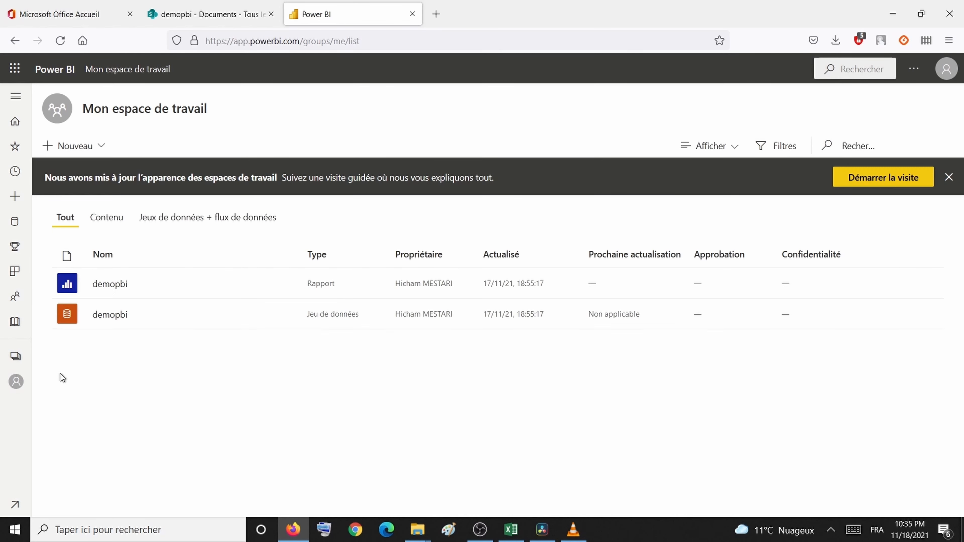
# Step: Check the SharePoint document library, then start an on-demand refresh of the demopbi dataset
pyautogui.click(223, 5)
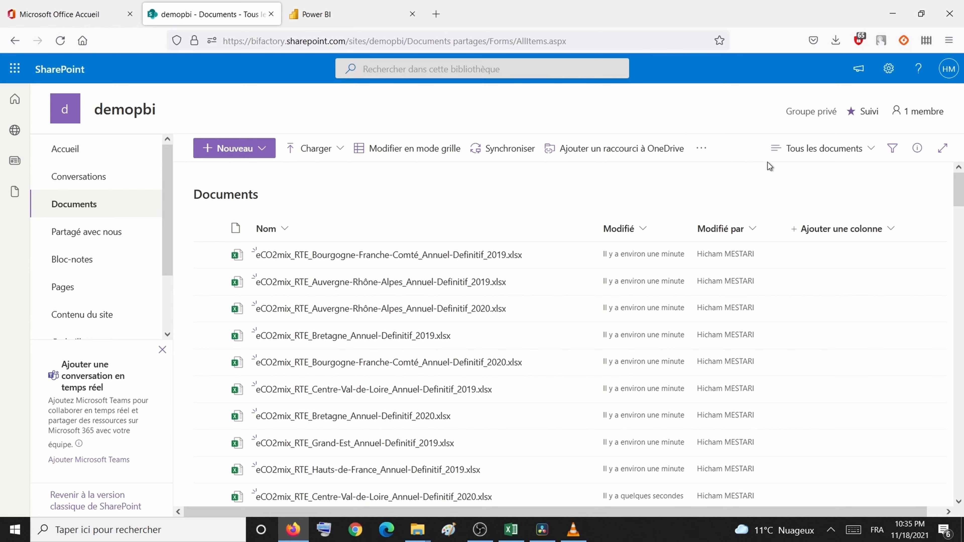
pyautogui.click(354, 22)
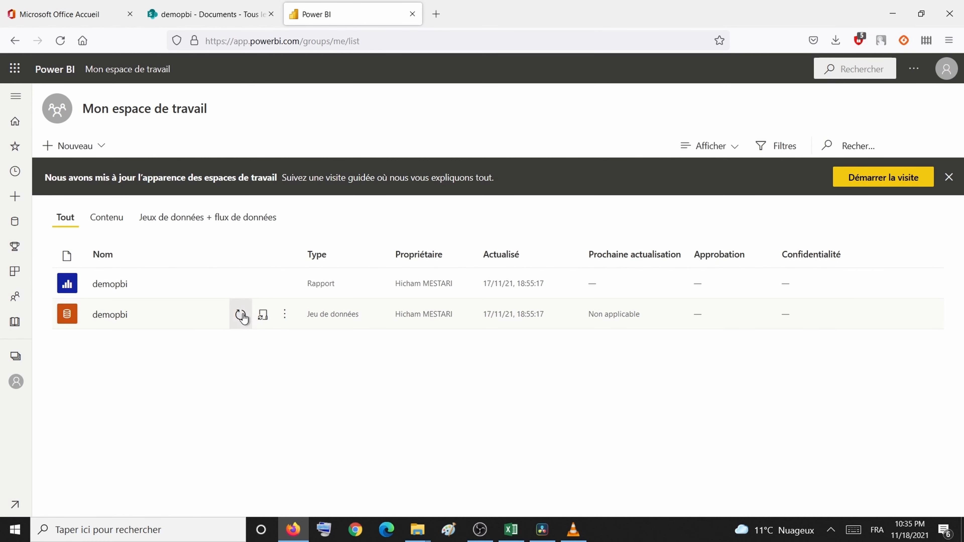
pyautogui.click(241, 315)
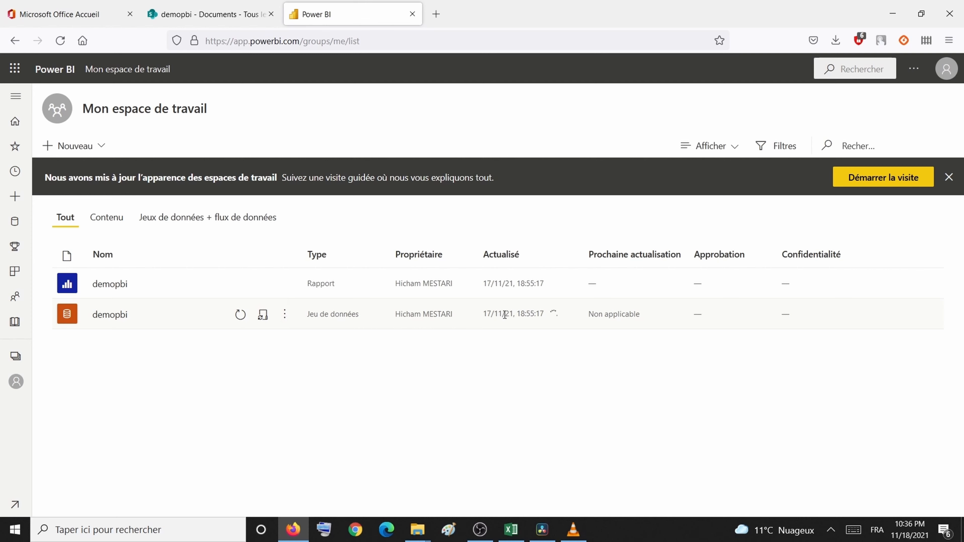
# Step: Open the demopbi dataset's Paramètres and view its Historique des actualisations
pyautogui.click(285, 315)
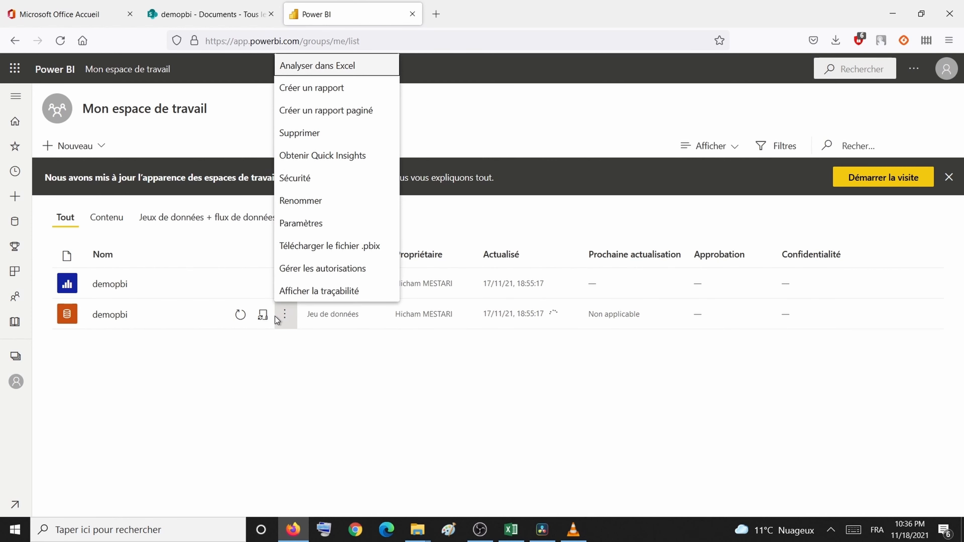
pyautogui.click(263, 316)
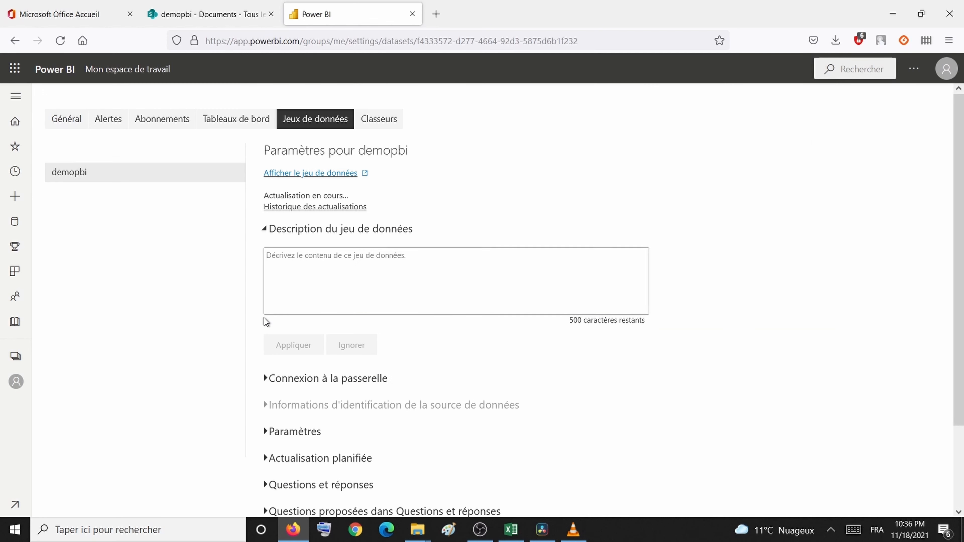
pyautogui.click(330, 208)
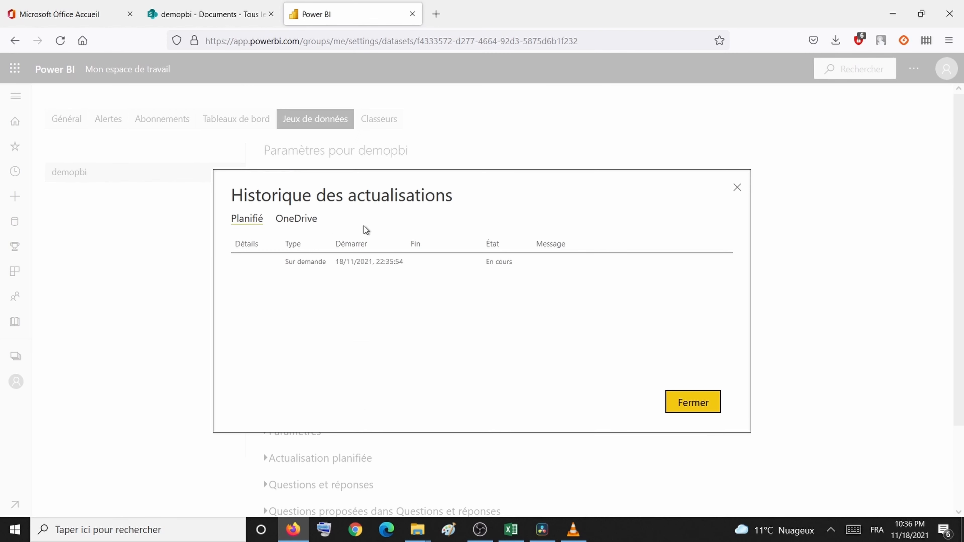